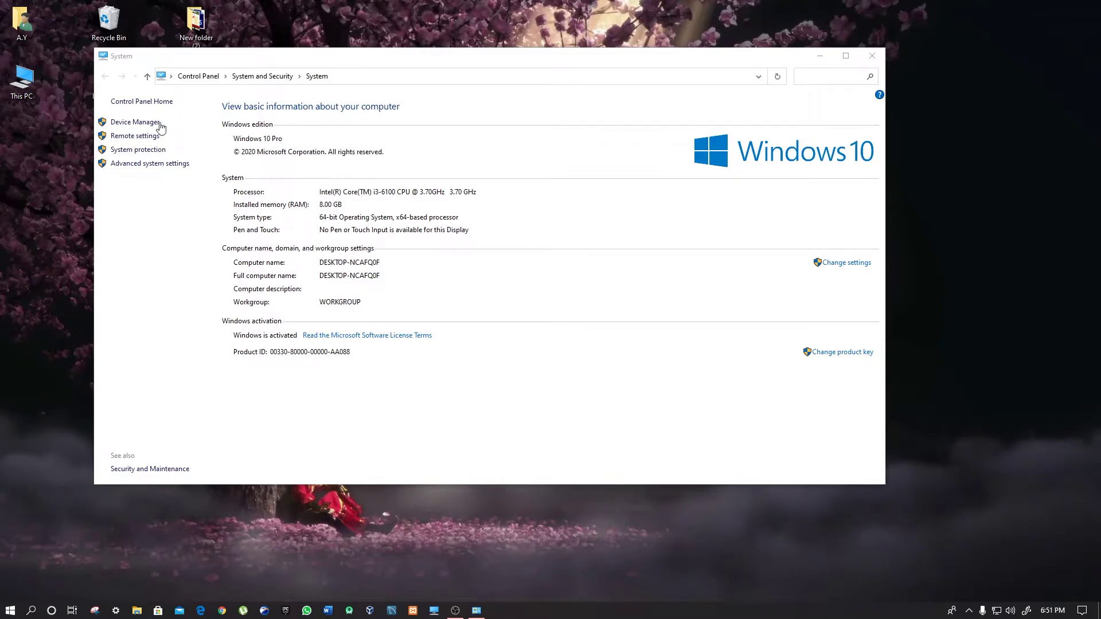
- Reopen the System window from This PC's properties, maximize it, and launch Device Manager
click(871, 56)
click(27, 87)
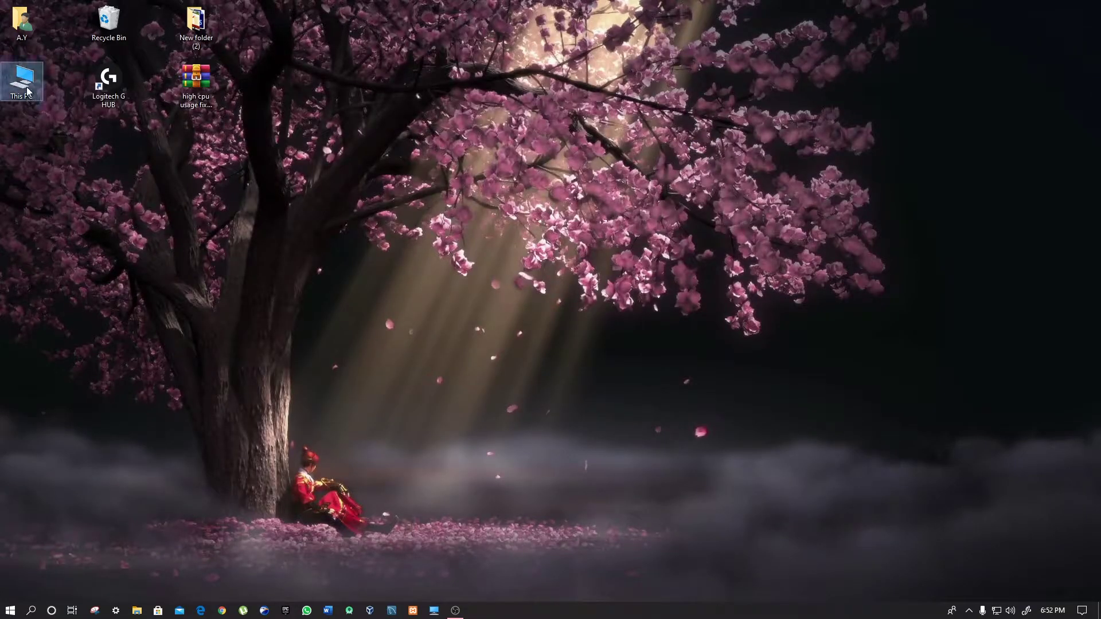
right_click(27, 87)
click(78, 223)
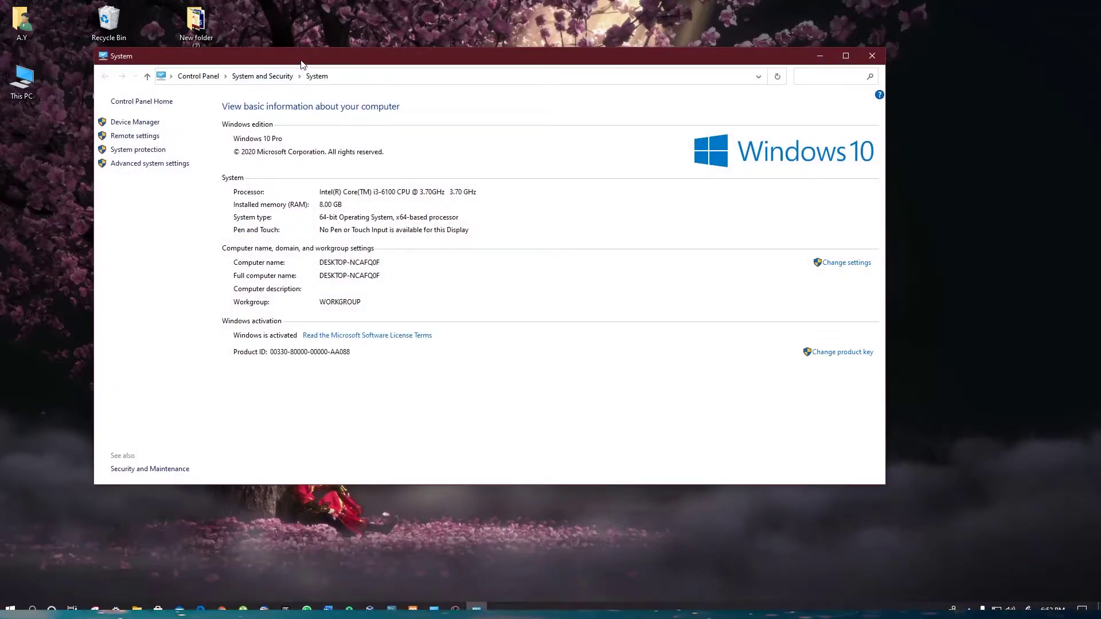
double_click(301, 59)
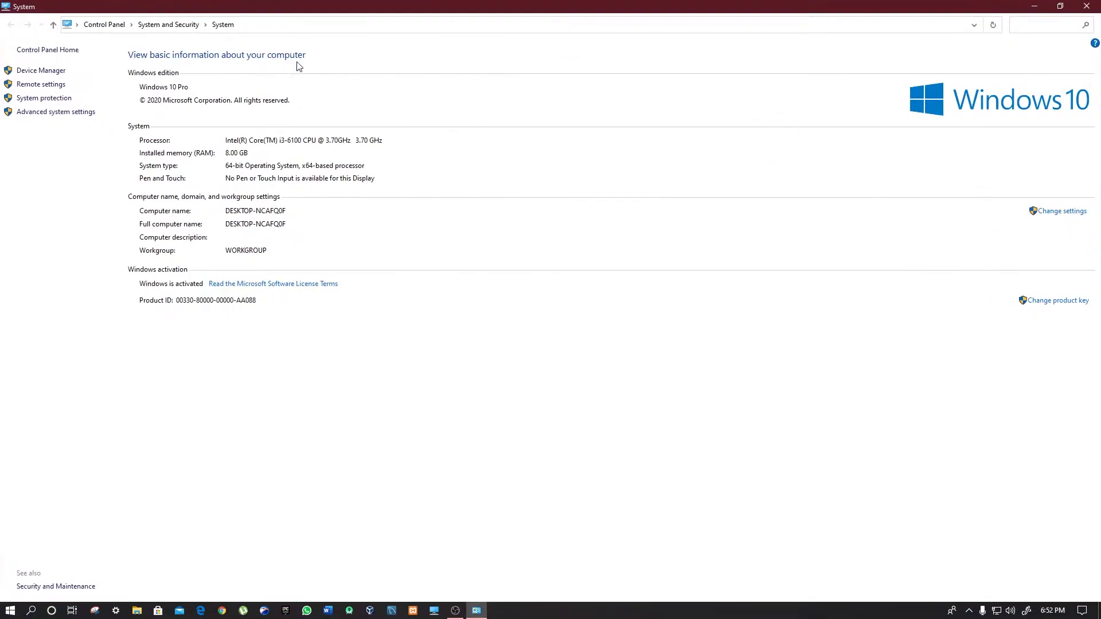
click(43, 70)
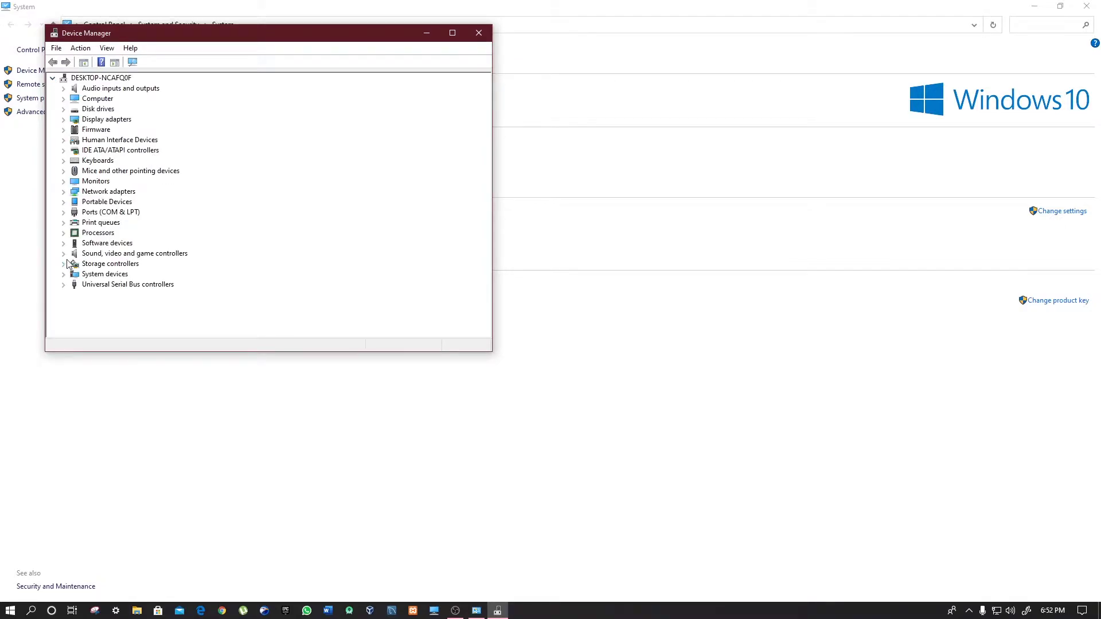
- Disable the High precision event timer under System devices and confirm the disabling
click(67, 277)
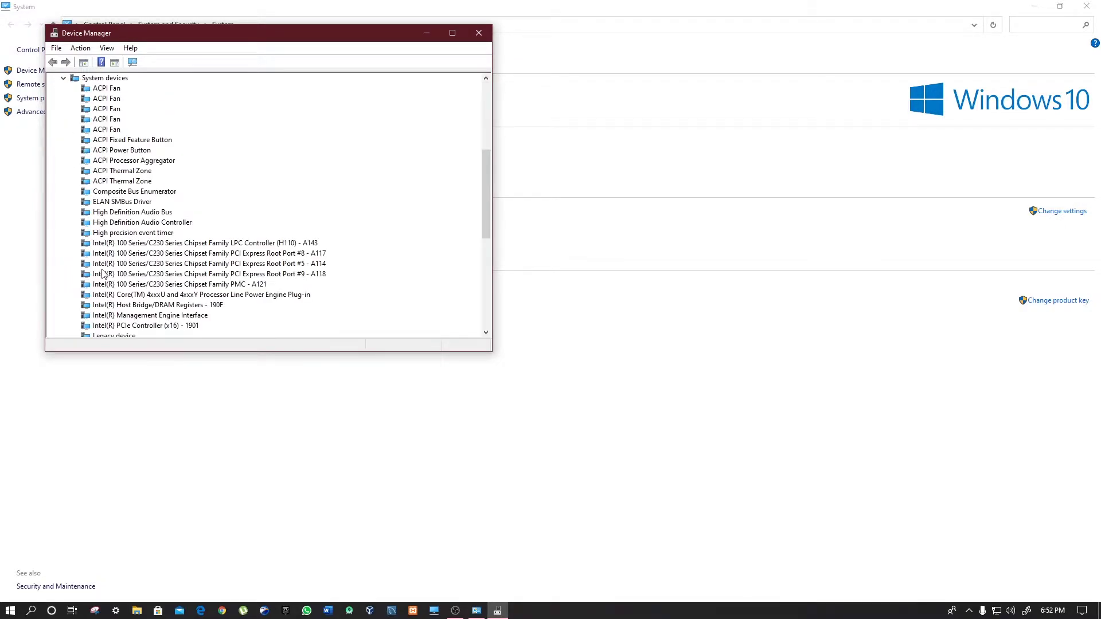
scroll(103, 274, up, 1)
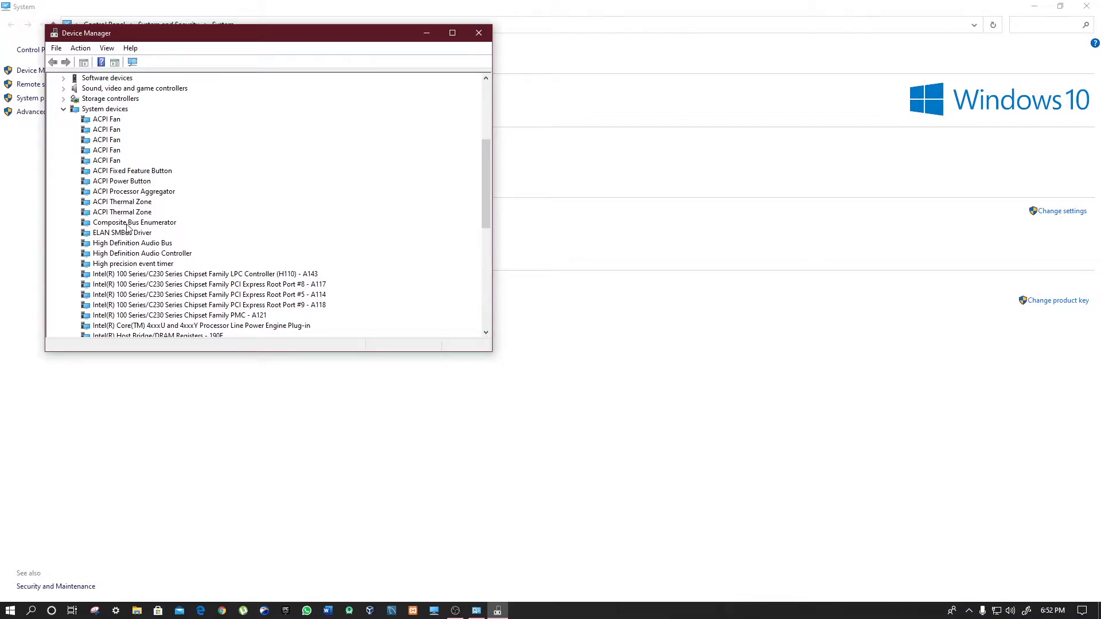
click(137, 264)
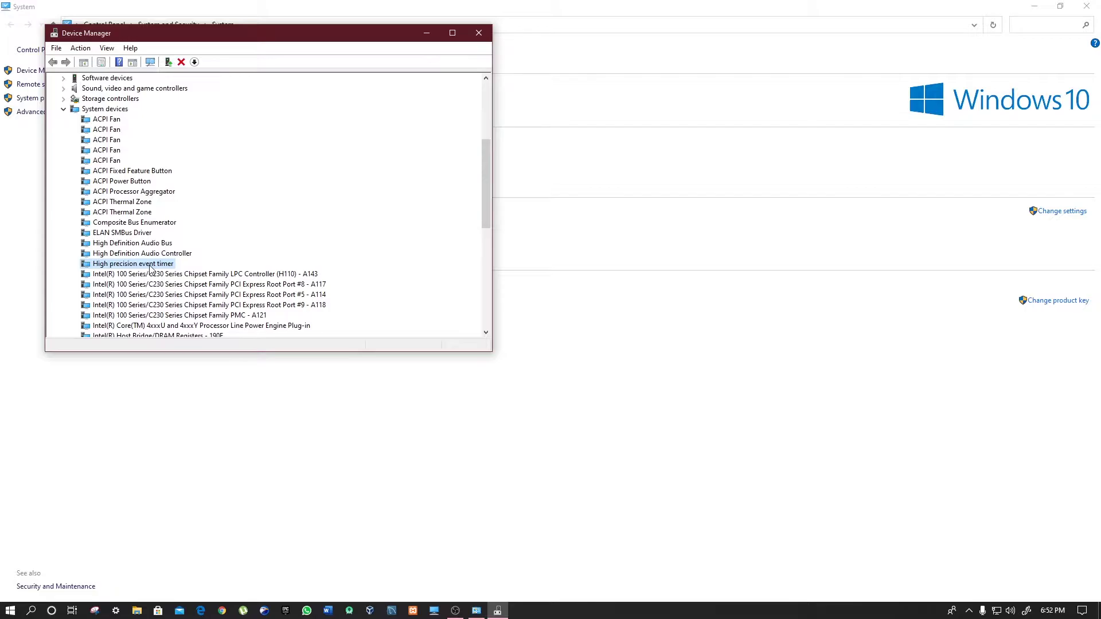
right_click(150, 267)
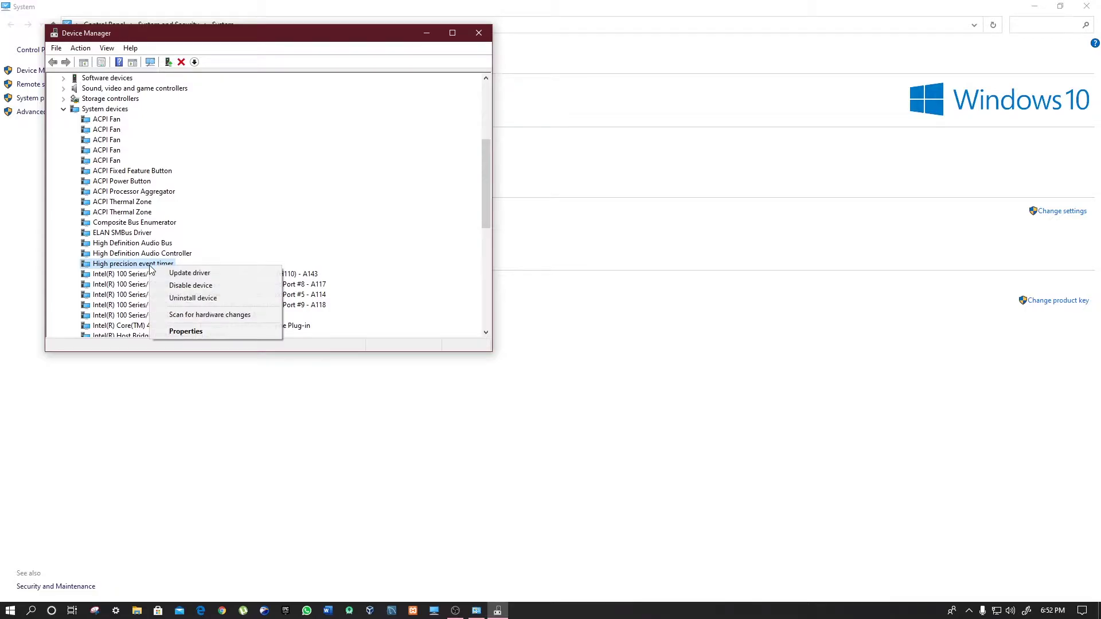
click(170, 286)
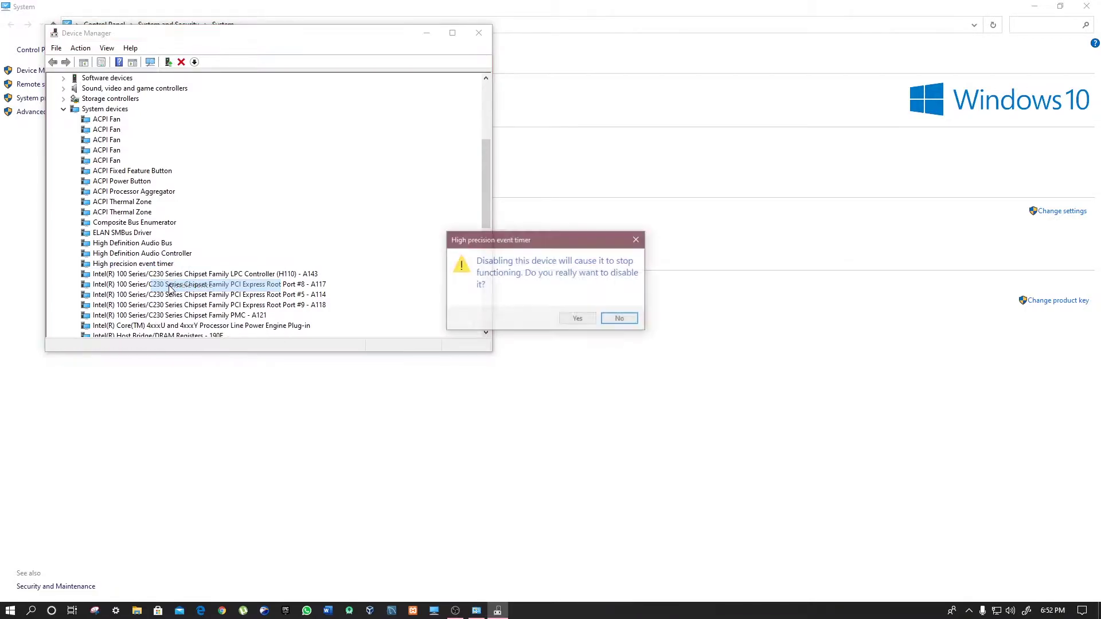
click(555, 324)
scroll(150, 253, down, 1)
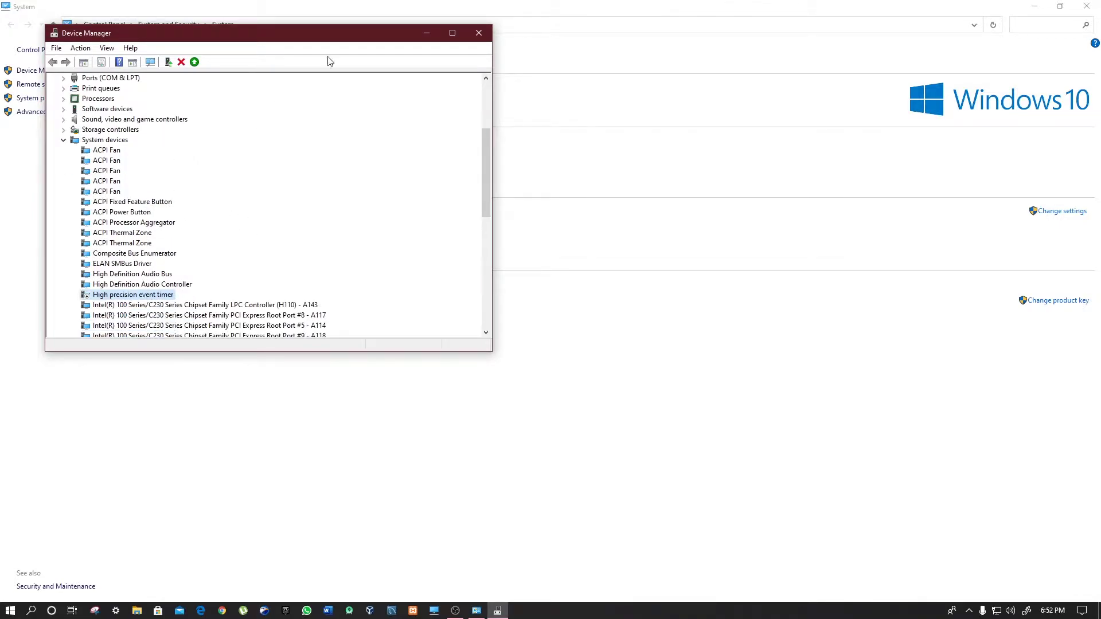
- Close Device Manager, put the System window away, and refresh the desktop
click(479, 32)
click(1032, 5)
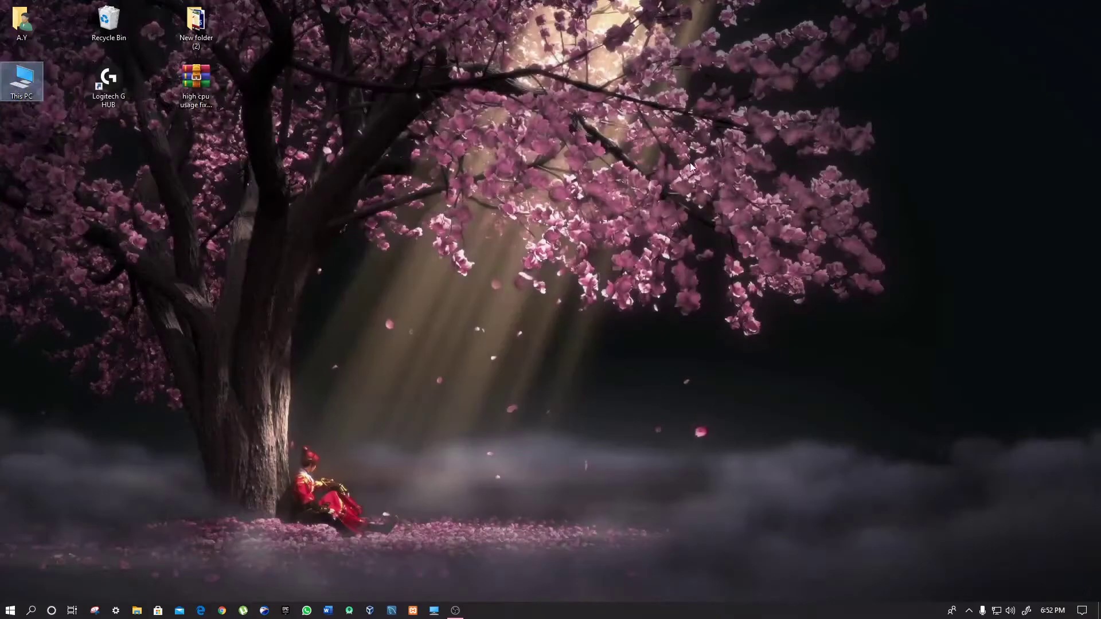
right_click(516, 193)
click(539, 245)
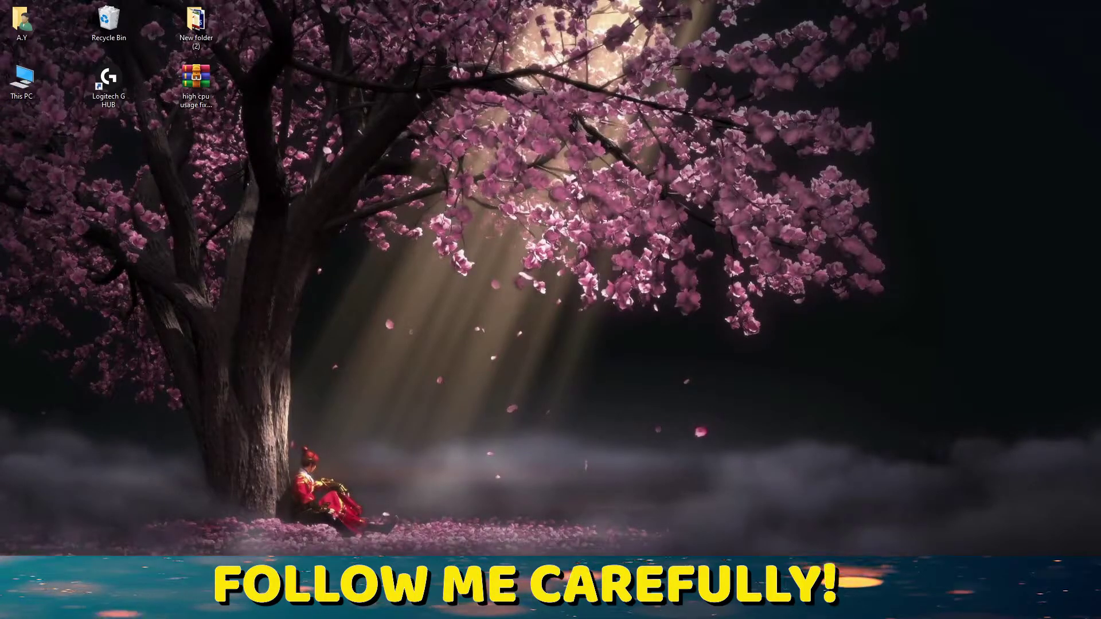
- Find and open the Background apps settings in full view and keep "Let apps run in the background" switched off
click(115, 607)
text(backgr)
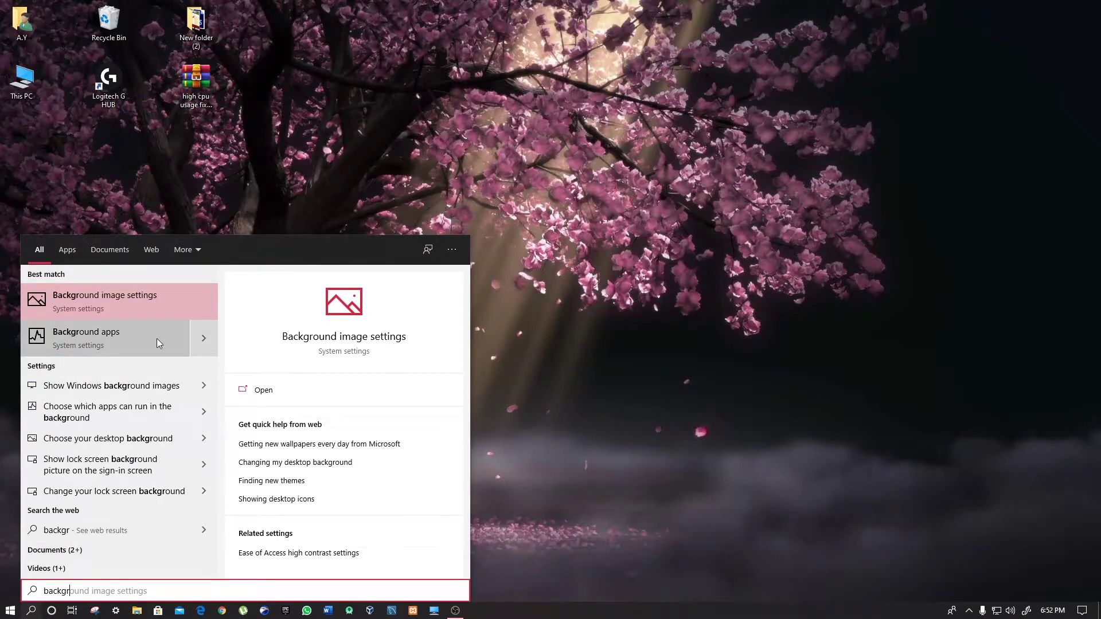
key(Return)
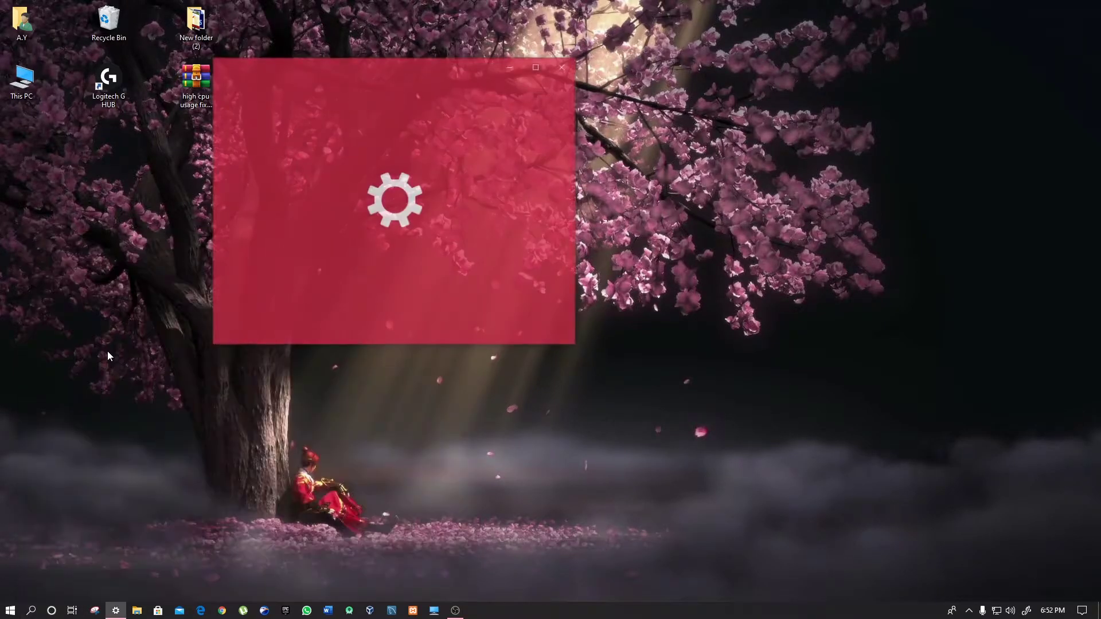
click(537, 65)
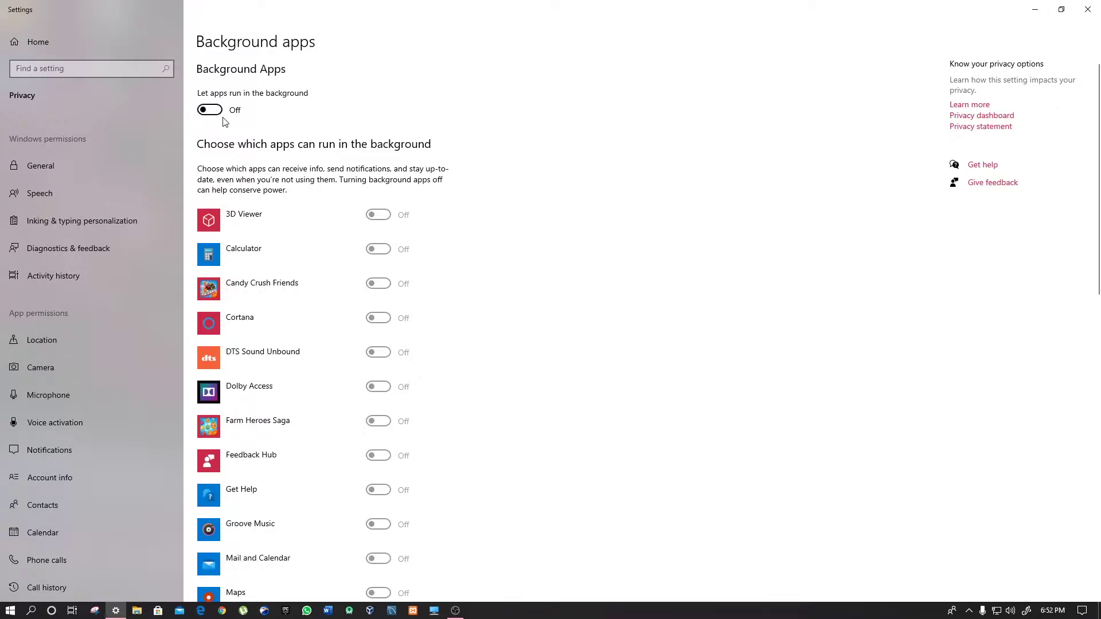
click(209, 111)
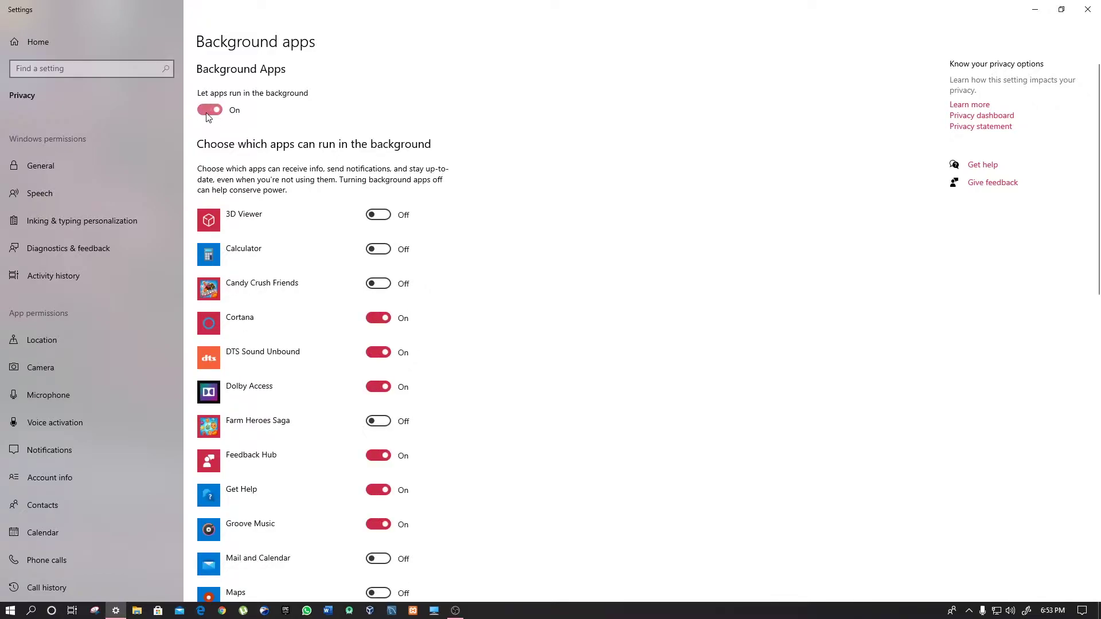
click(209, 111)
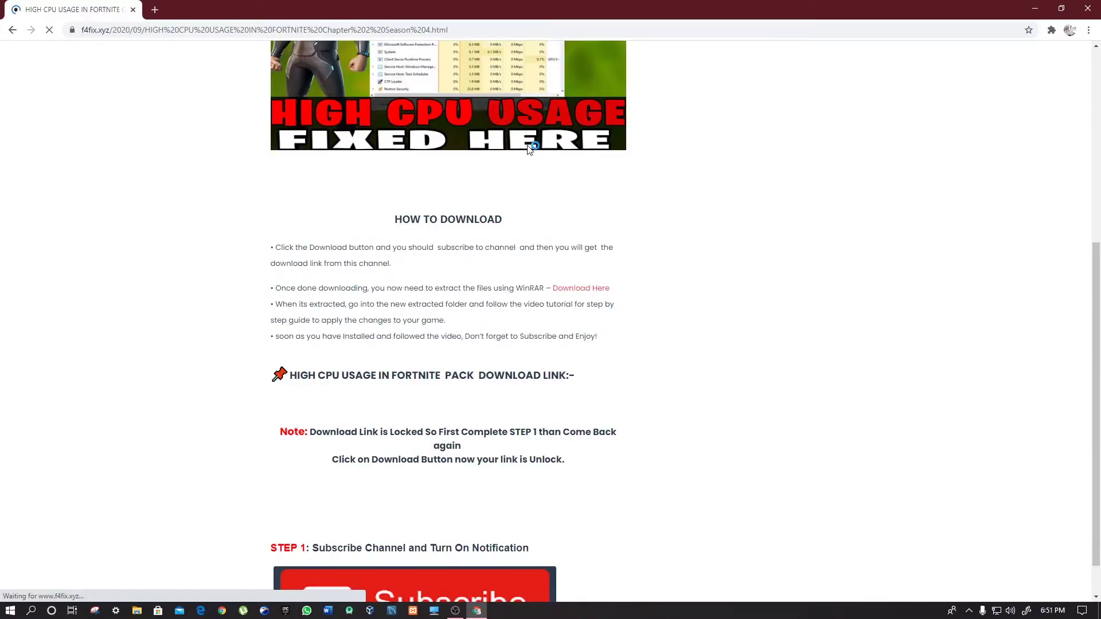
- Review the download instructions on the f4fix.xyz High CPU Usage in Fortnite page, closing any advert tab
scroll(536, 162, up, 6)
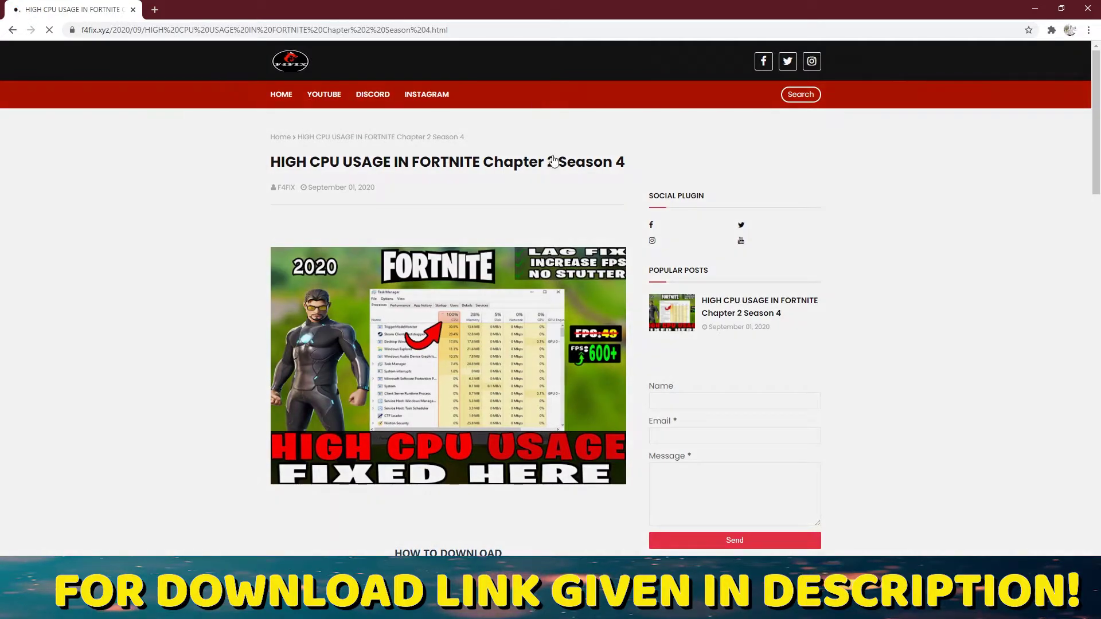
scroll(612, 197, down, 8)
scroll(324, 203, down, 4)
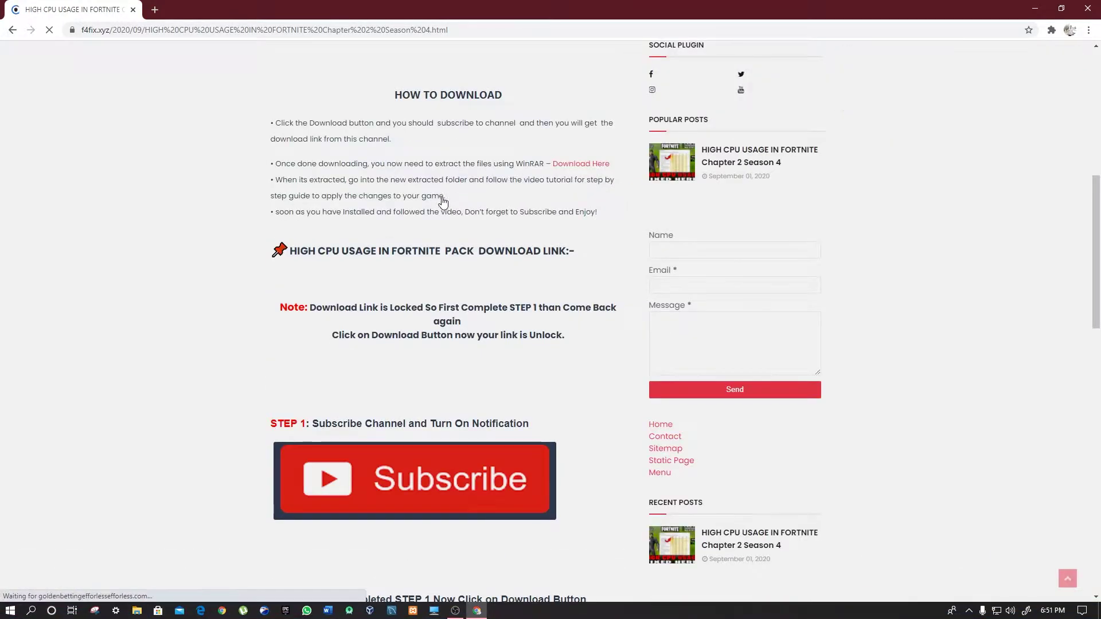
scroll(246, 206, up, 4)
click(248, 204)
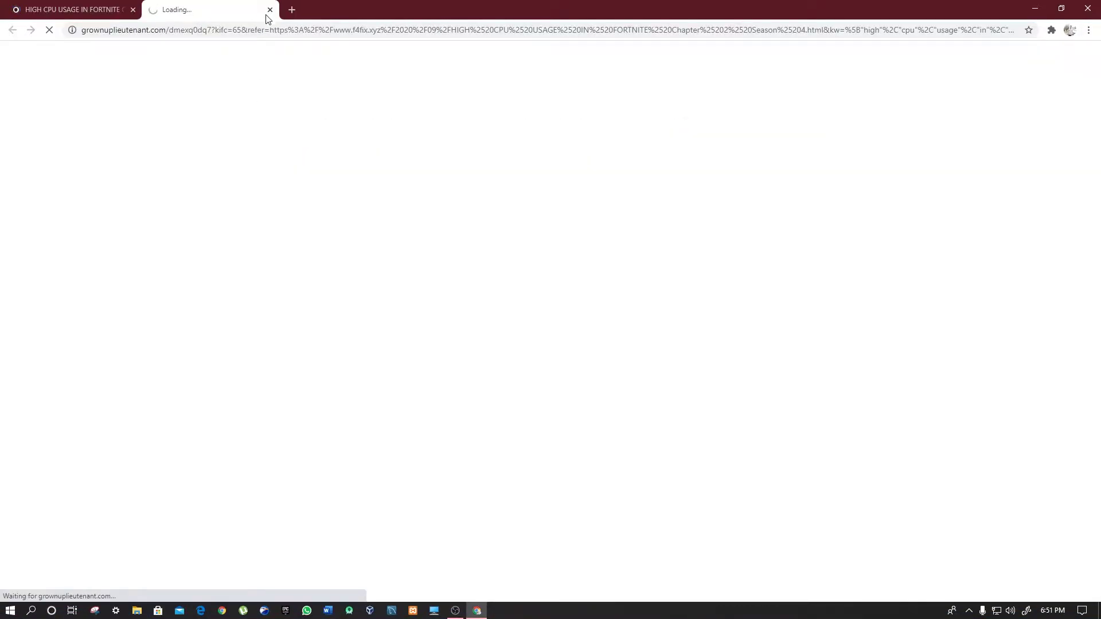
click(268, 12)
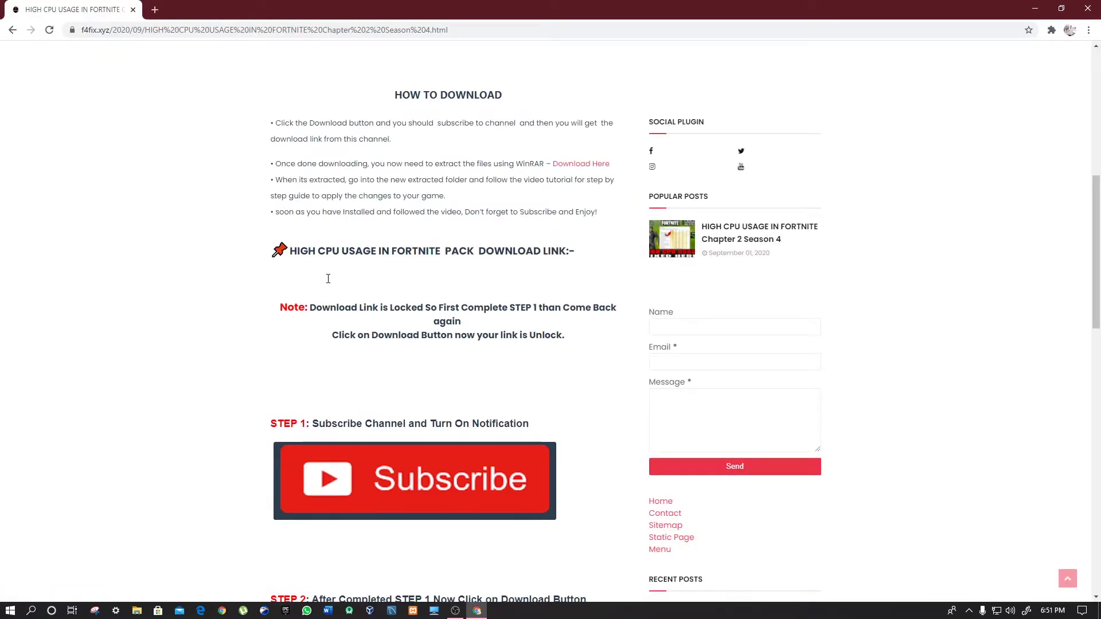
scroll(328, 278, down, 5)
scroll(236, 272, up, 4)
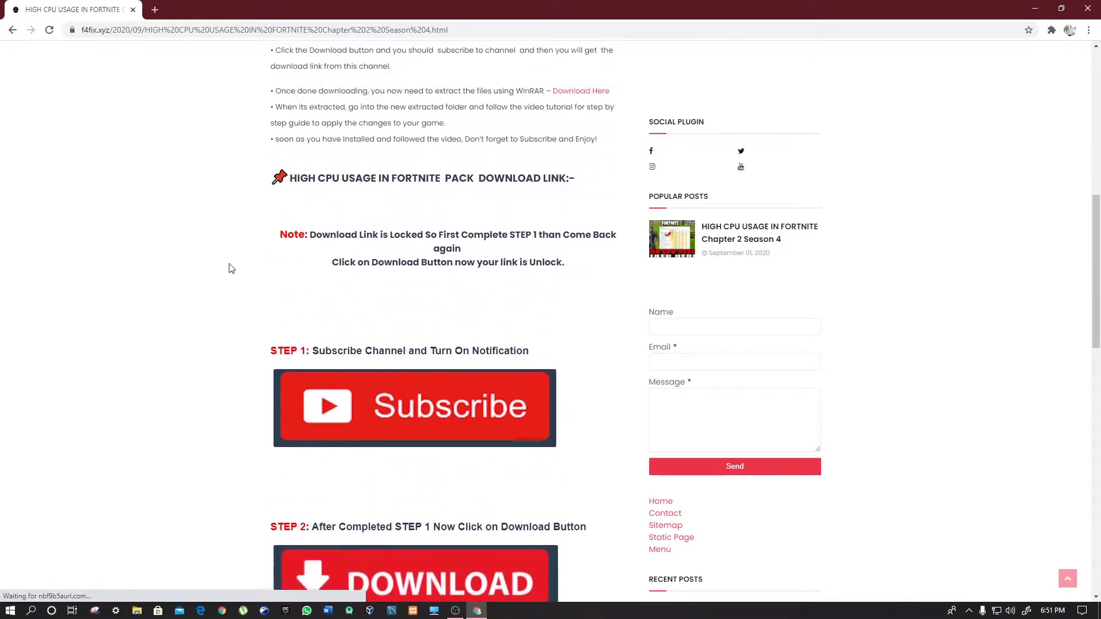
scroll(229, 267, down, 2)
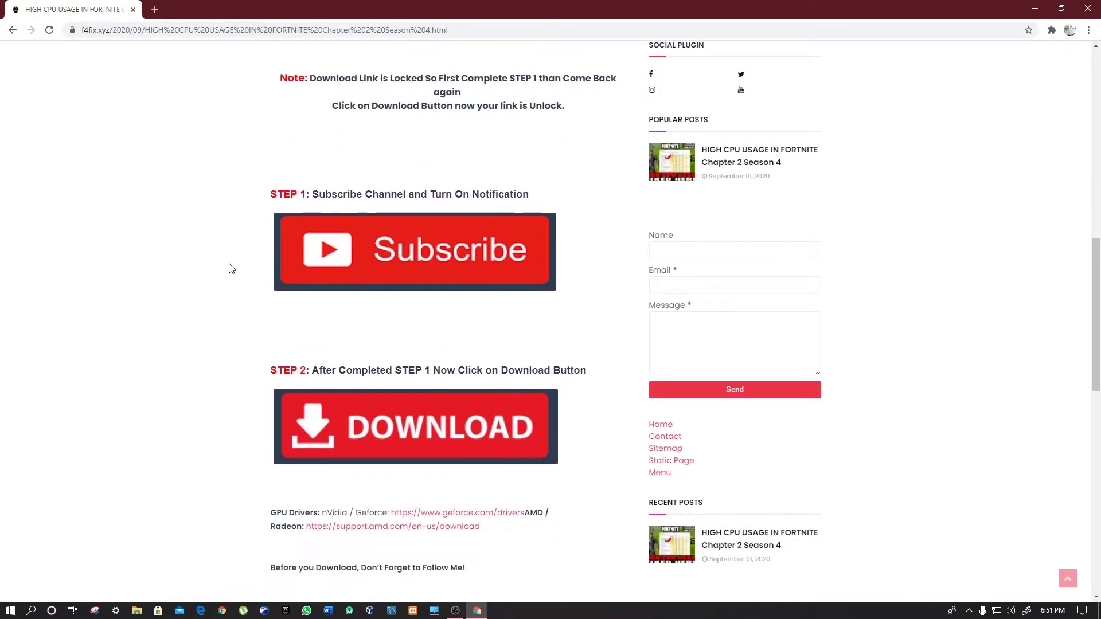
- Subscribe to the F4Fix YouTube channel through the page's step 1 link, turn on all notifications, and close the channel tab
click(372, 262)
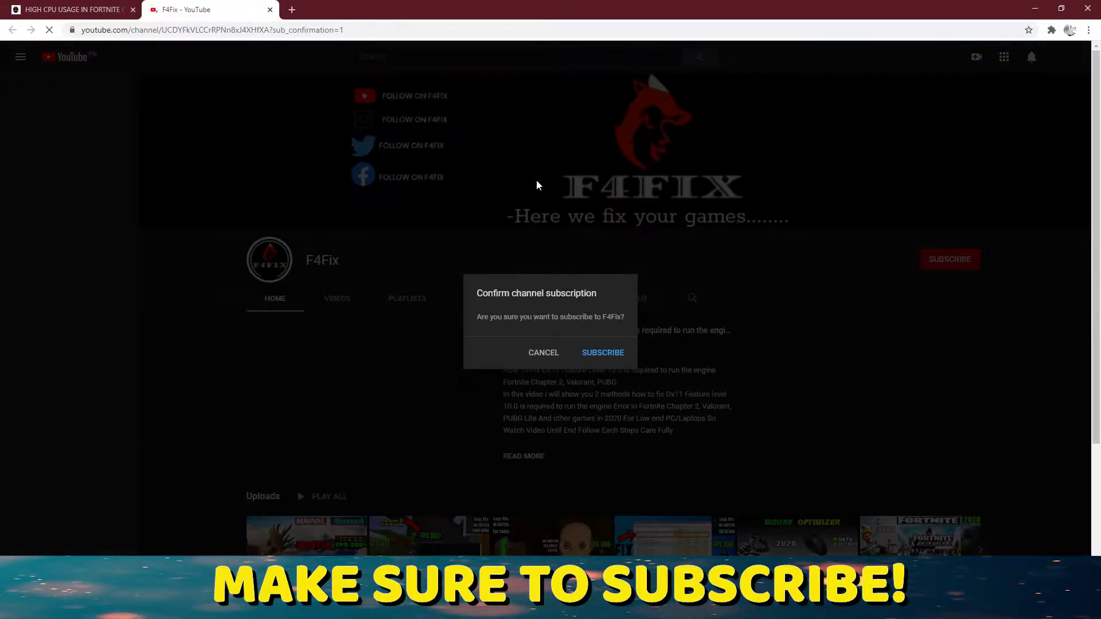
click(600, 352)
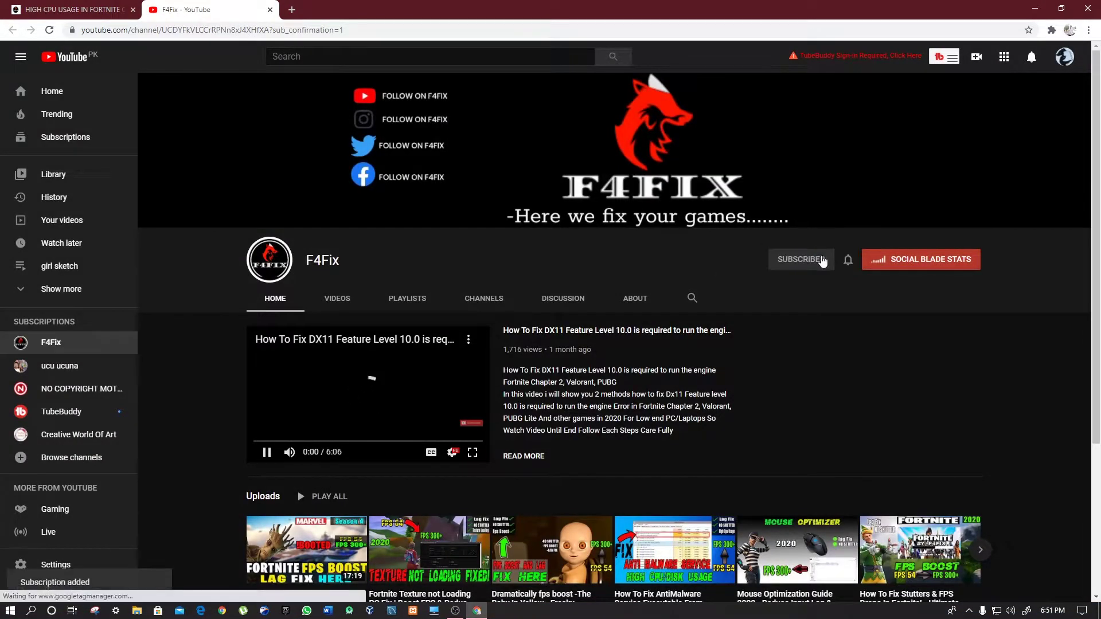
click(848, 259)
click(850, 284)
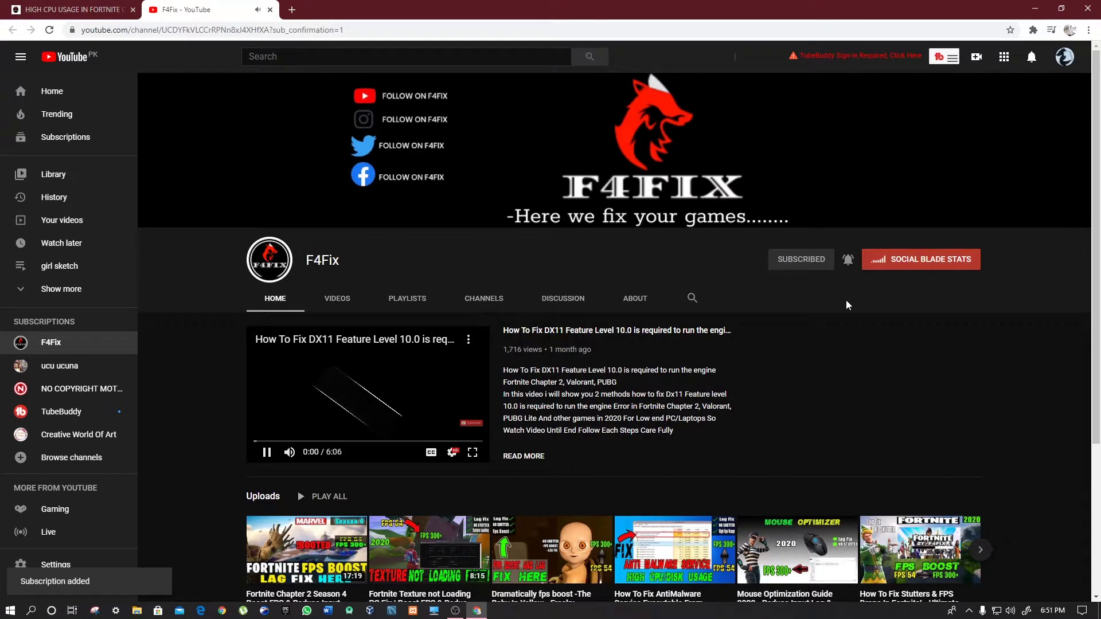
click(270, 10)
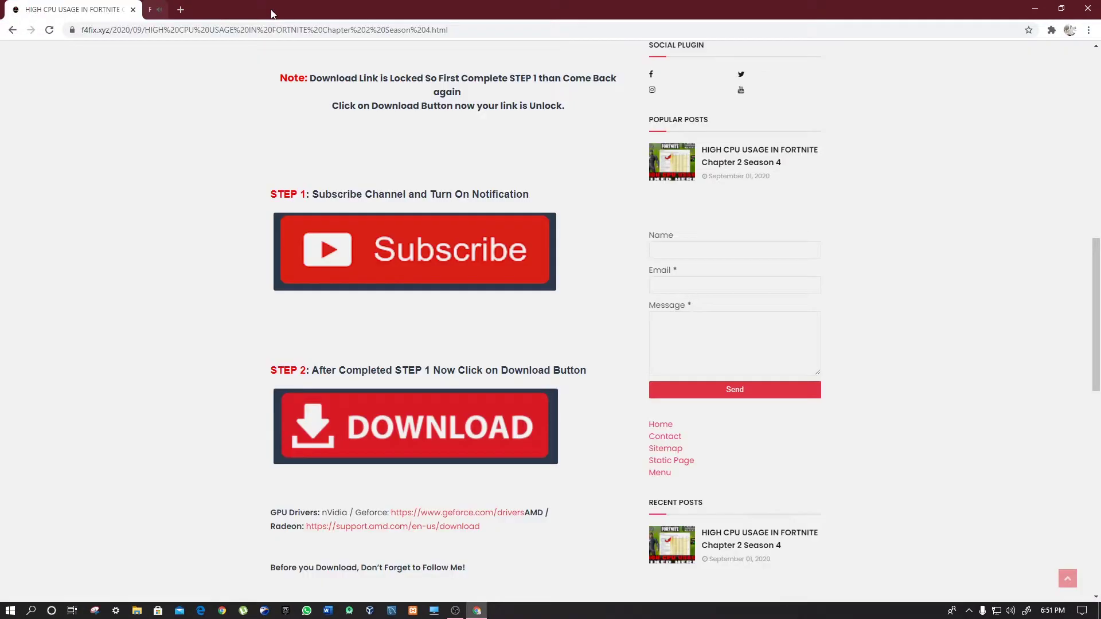
- Start the high CPU usage pack download from step 2 of the page
scroll(487, 433, down, 1)
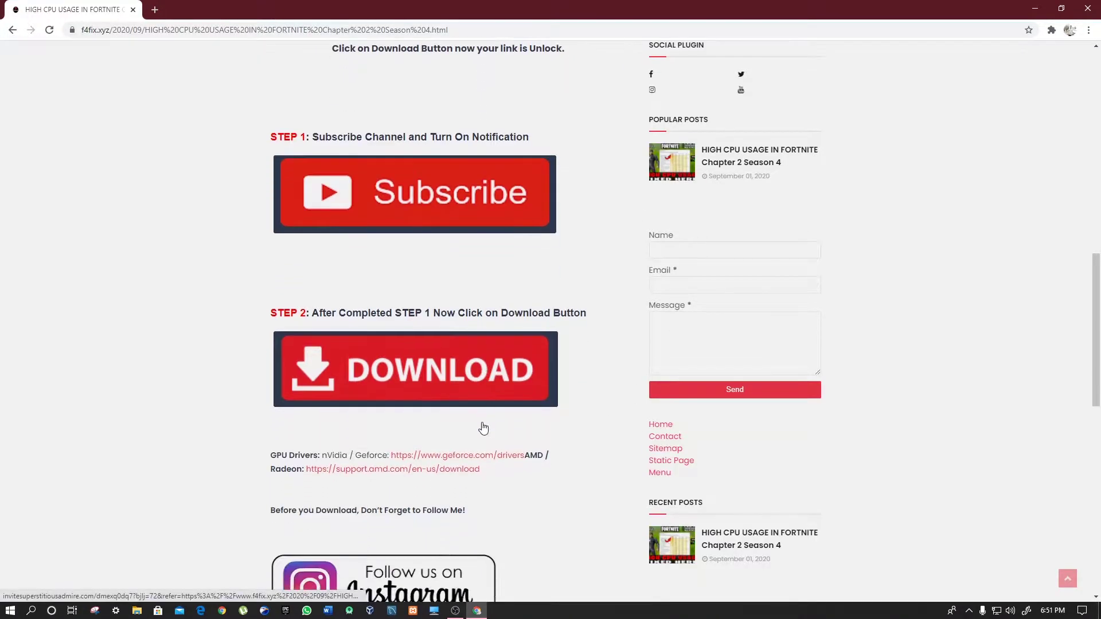
click(422, 370)
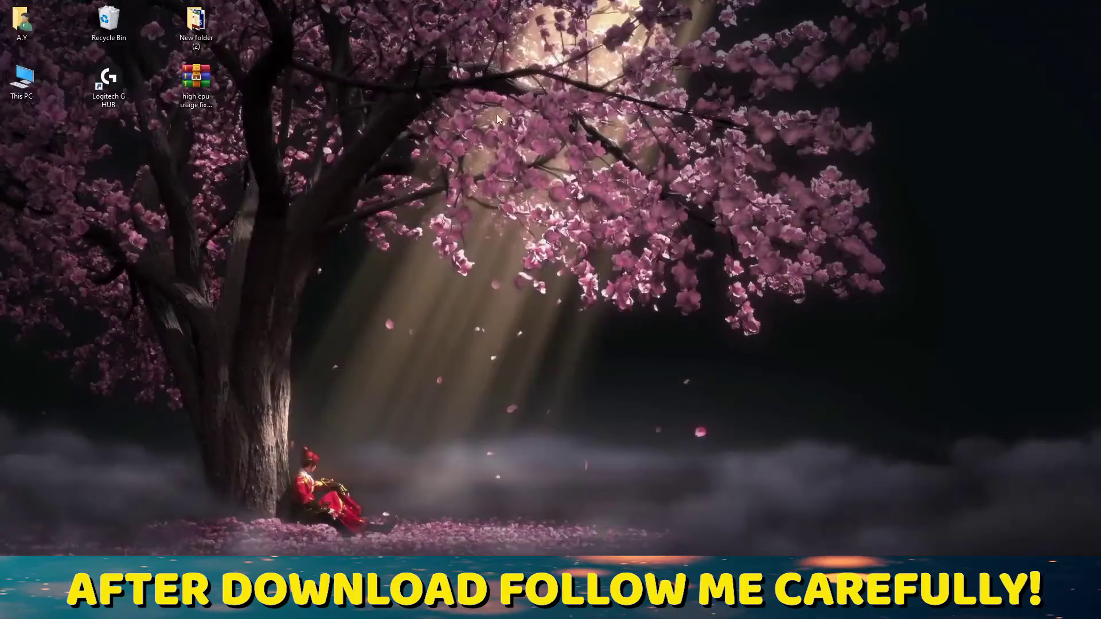
- Move the "high cpu usage fixed by f4fix" archive to a clear area of the desktop and refresh the desktop
right_click(449, 111)
click(482, 162)
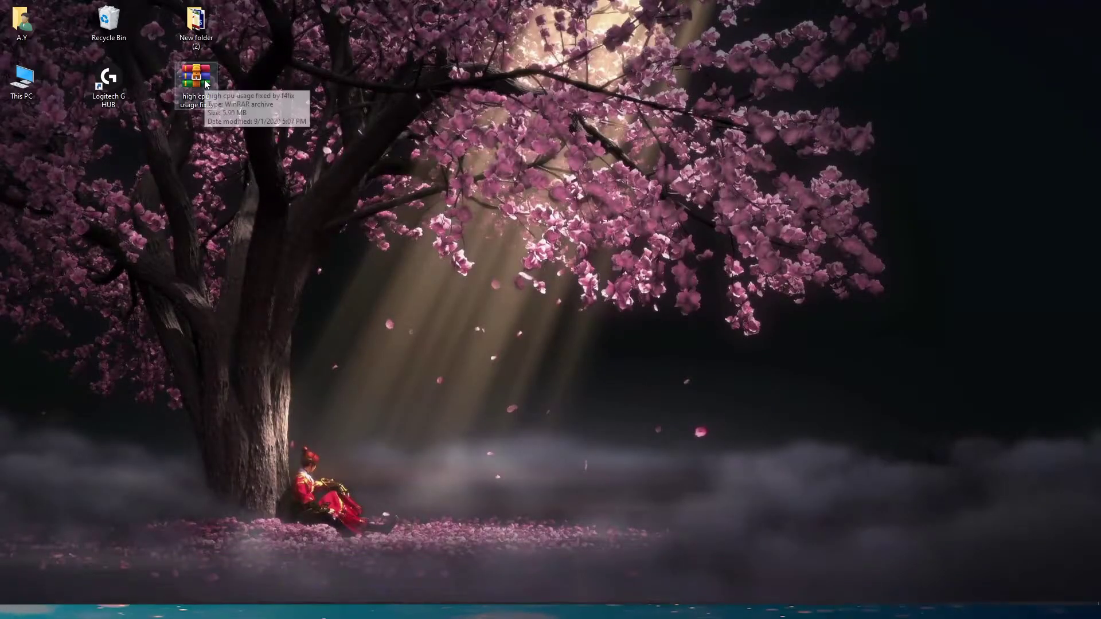
drag(204, 79, 378, 81)
right_click(260, 129)
click(278, 178)
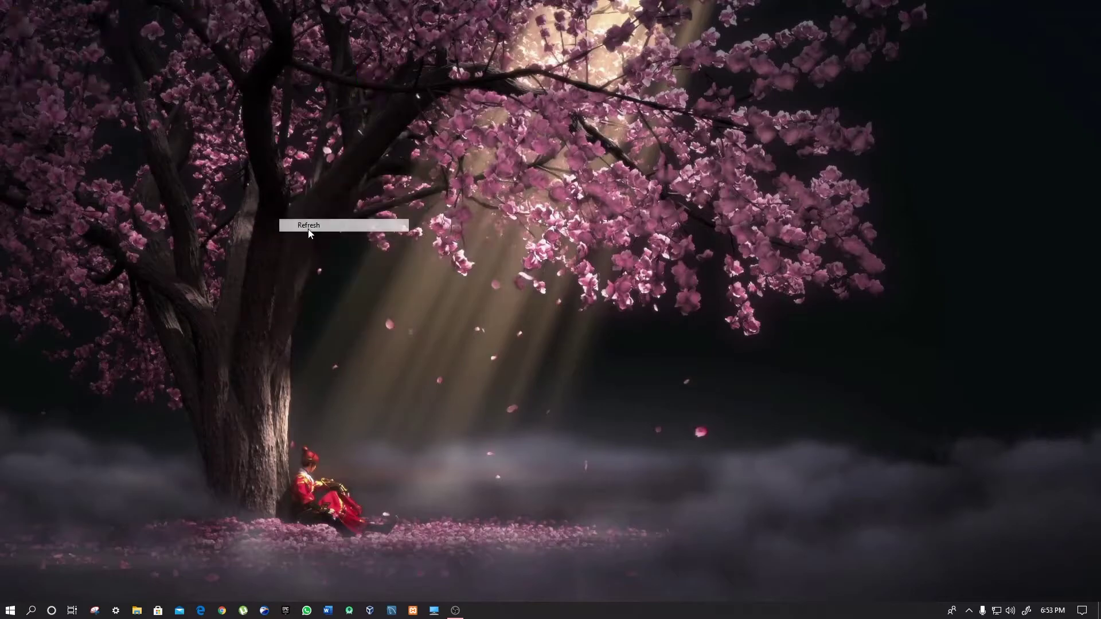
drag(285, 67, 537, 174)
- Extract the "high cpu usage fixed by f4fix" archive directly onto the desktop, place the extracted folder beside it, and open the folder
right_click(378, 83)
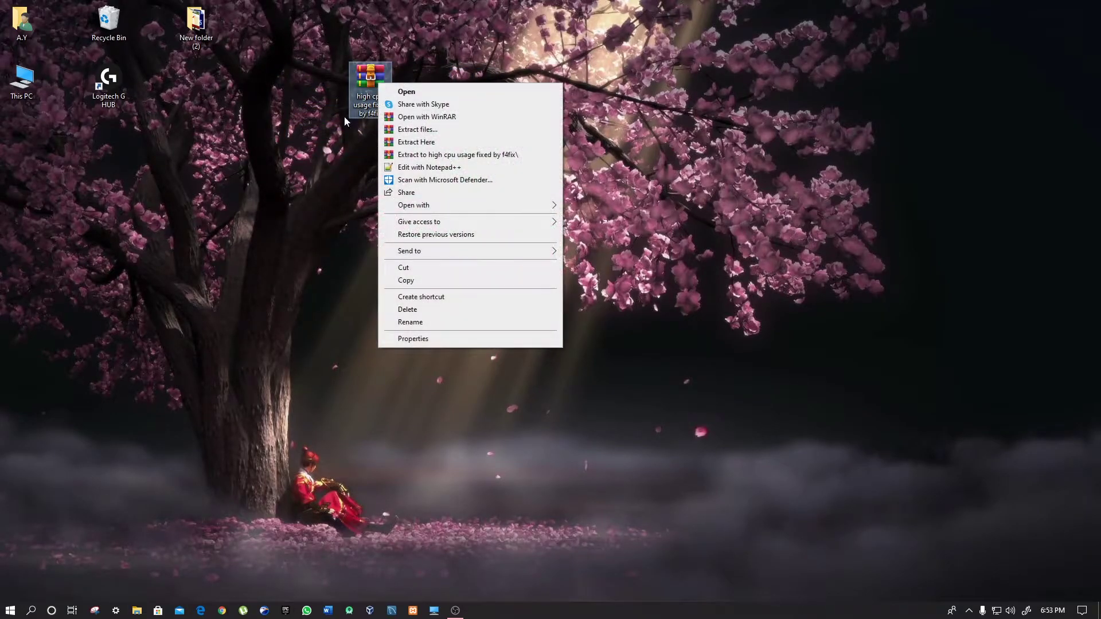
click(436, 144)
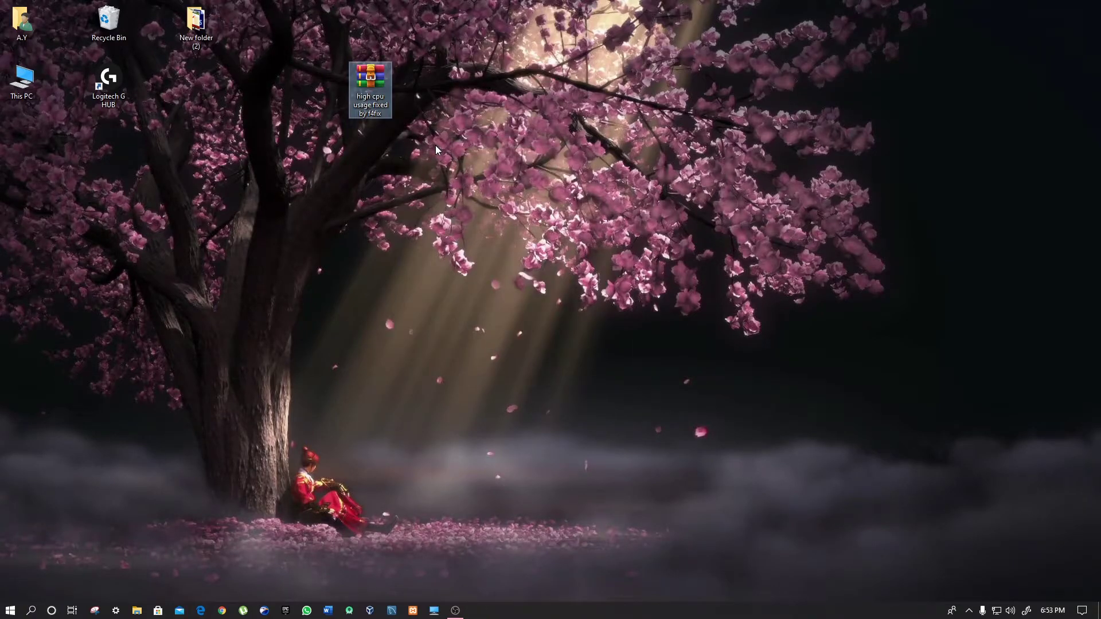
drag(22, 140, 583, 148)
double_click(588, 81)
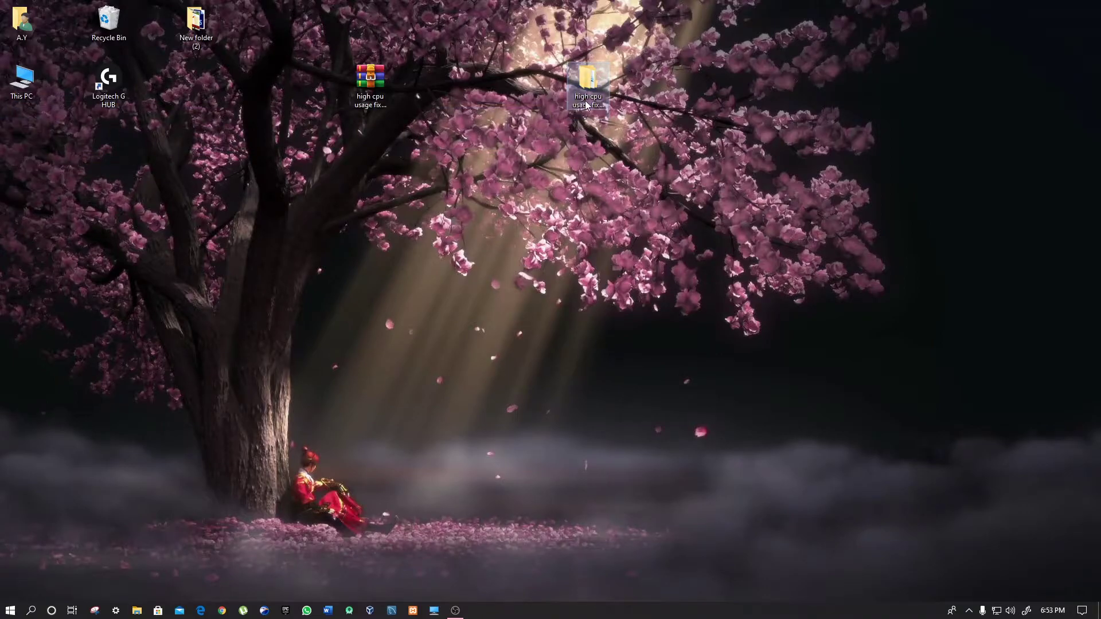
click(578, 111)
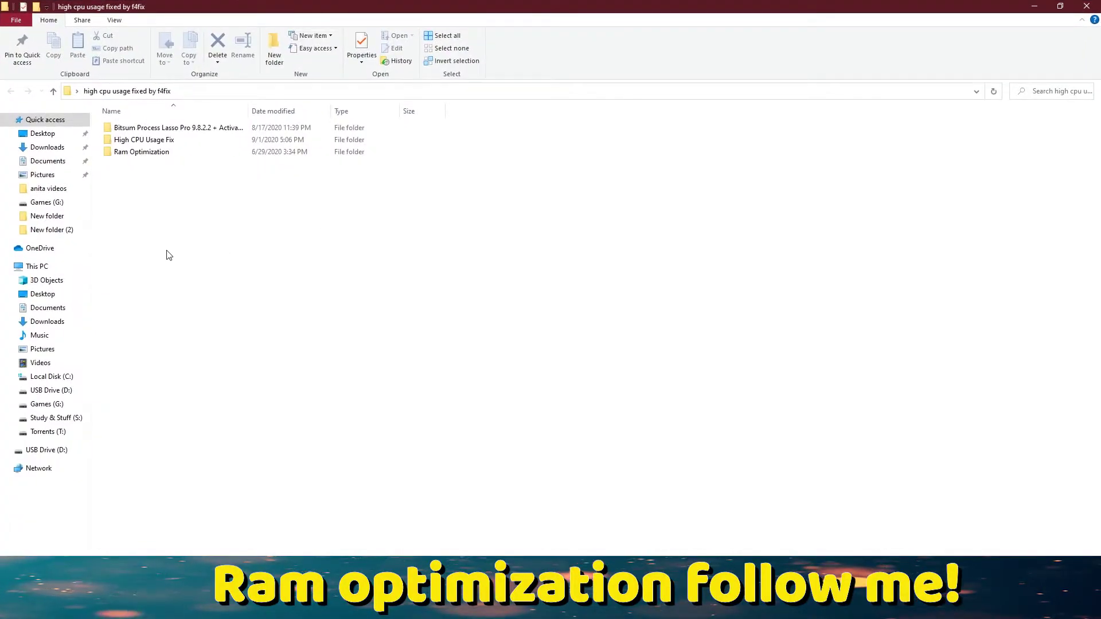
- Open the Ram Optimization folder and extract the memreduct-3.3.2-setup archive into it
drag(170, 249, 115, 122)
click(148, 204)
click(120, 155)
double_click(164, 154)
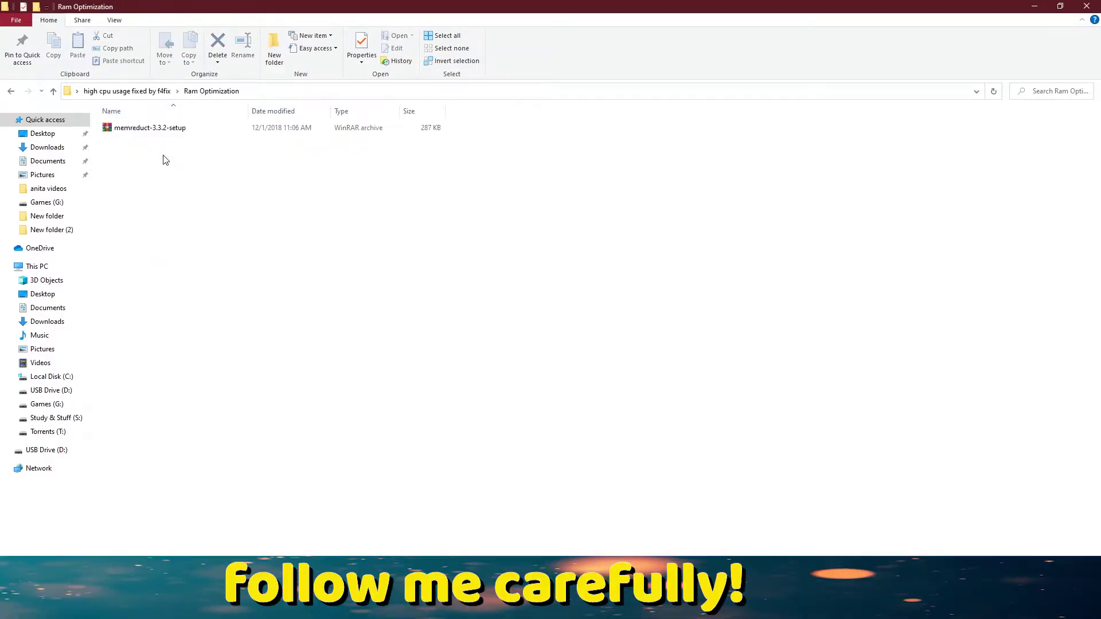
click(138, 129)
right_click(138, 129)
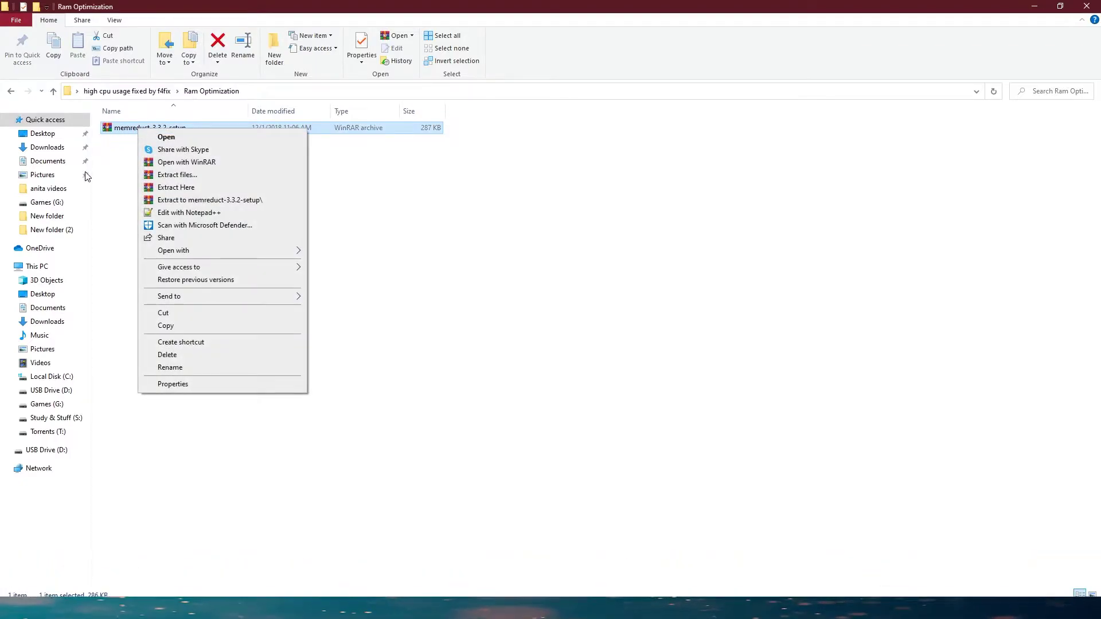
click(171, 188)
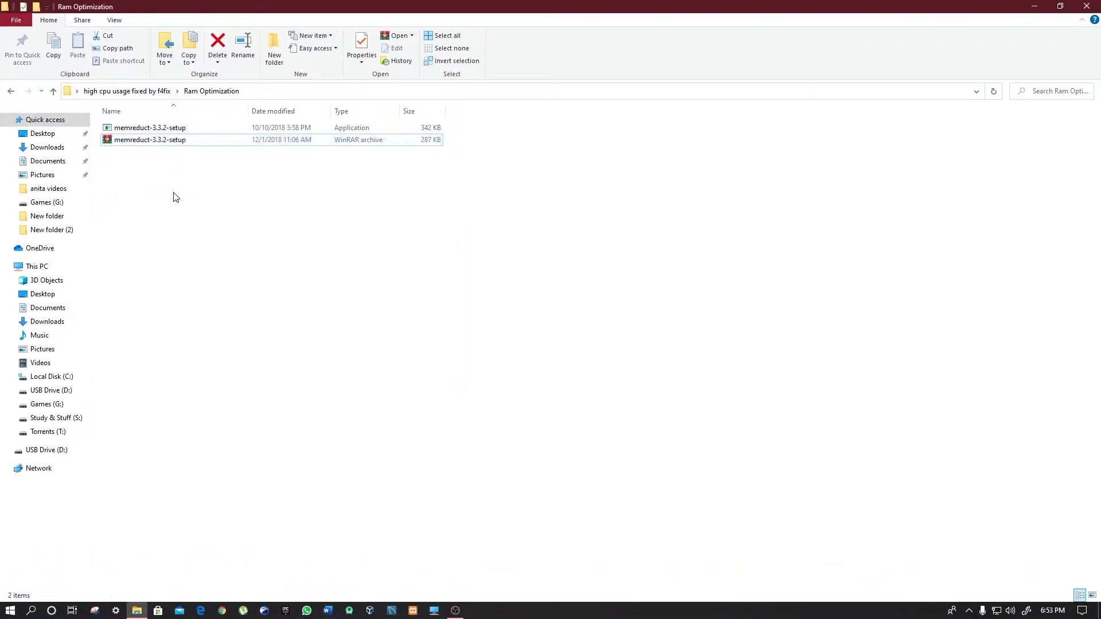
- Install Mem Reduct v3.3.2 from the extracted setup application with desktop and start menu shortcuts, and launch it
click(116, 132)
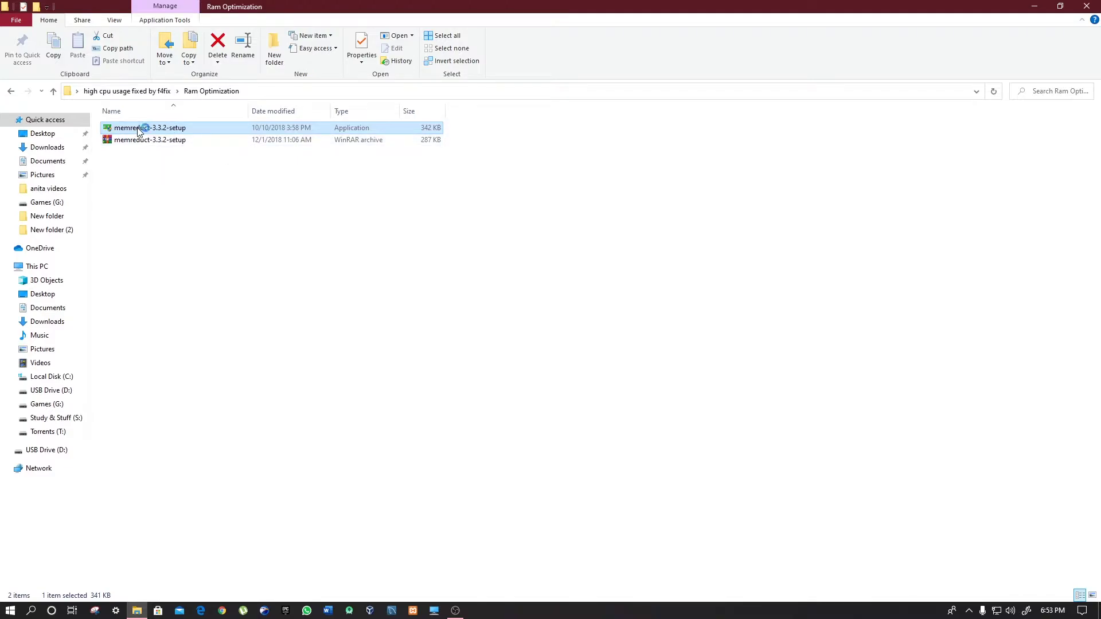
double_click(137, 131)
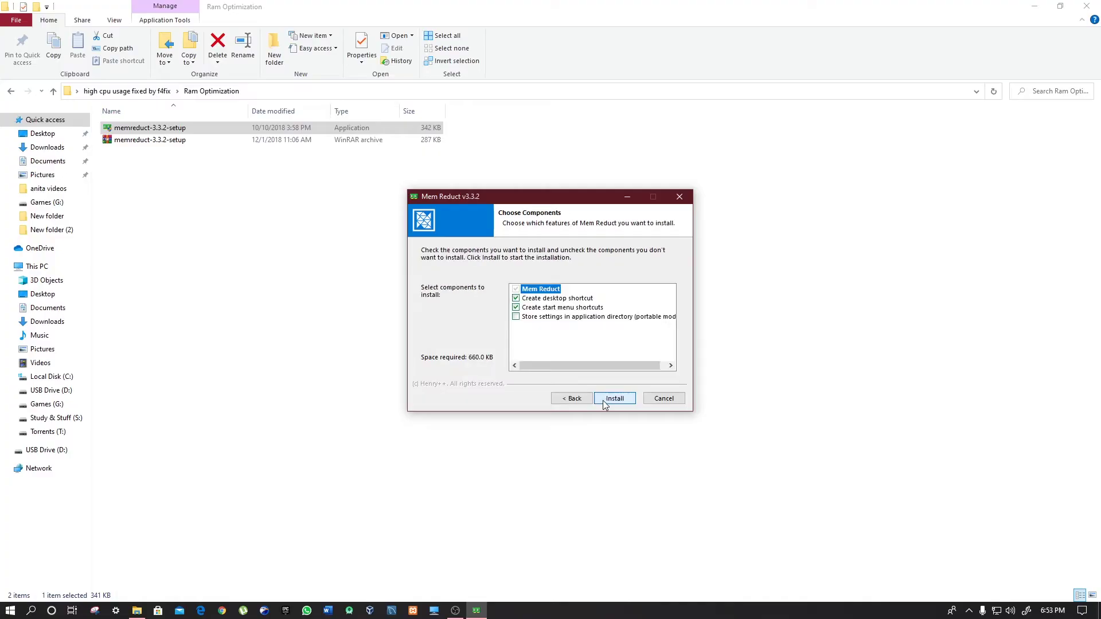
click(603, 399)
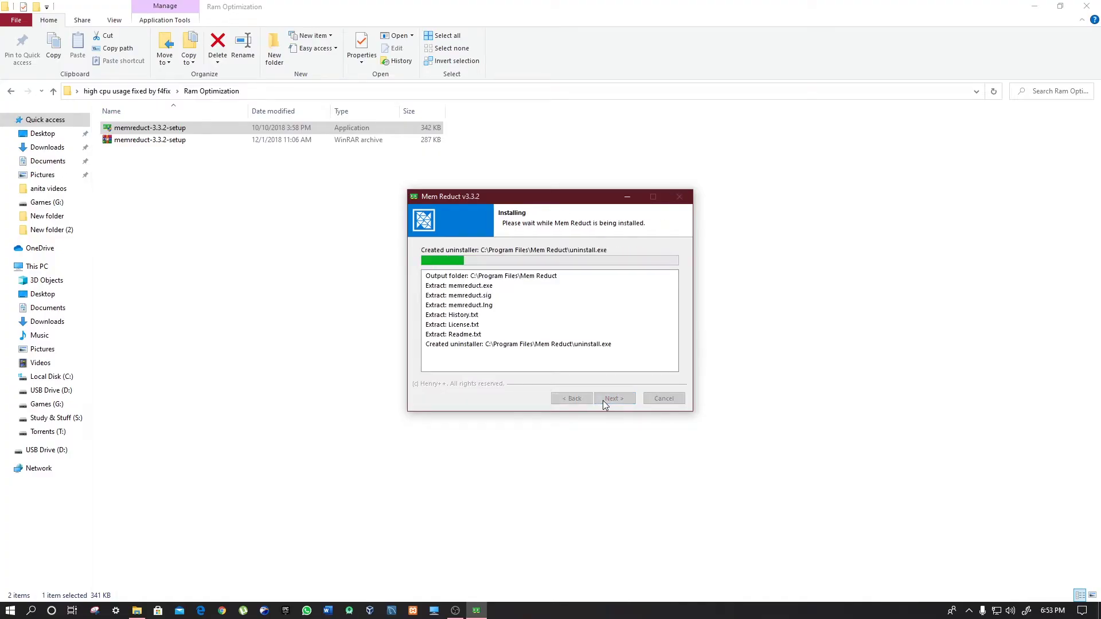
click(603, 400)
click(603, 400)
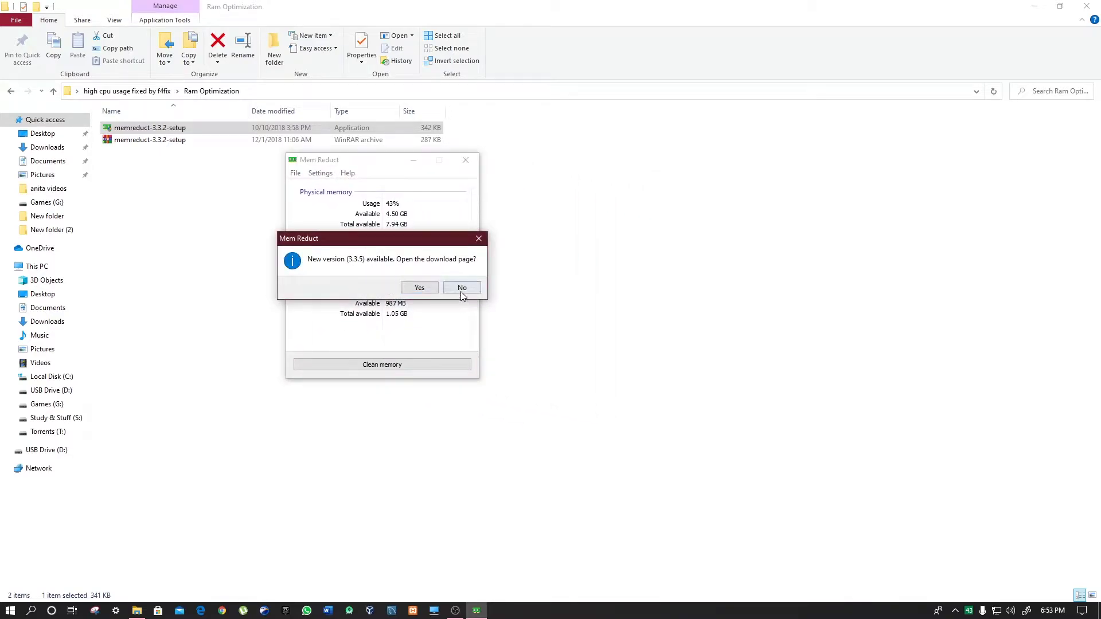
- Decline the Mem Reduct update download and clean the memory, confirming the cleaning
click(461, 288)
click(371, 365)
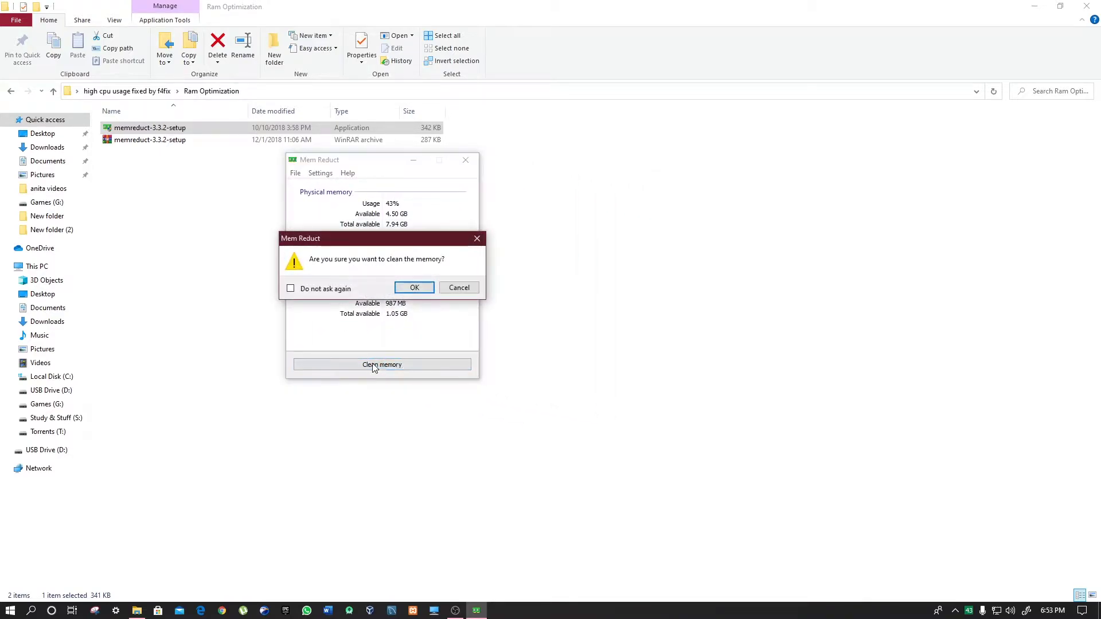
click(415, 288)
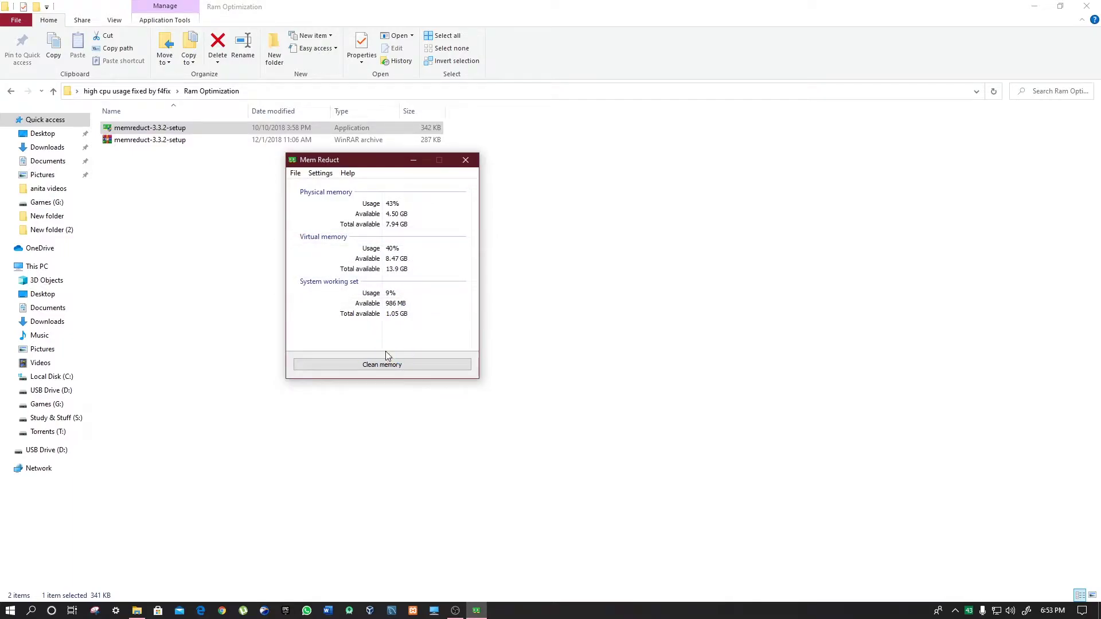
- Set Mem Reduct to clean memory automatically above 70% usage and every 1 minute, and close its settings and main window
click(309, 175)
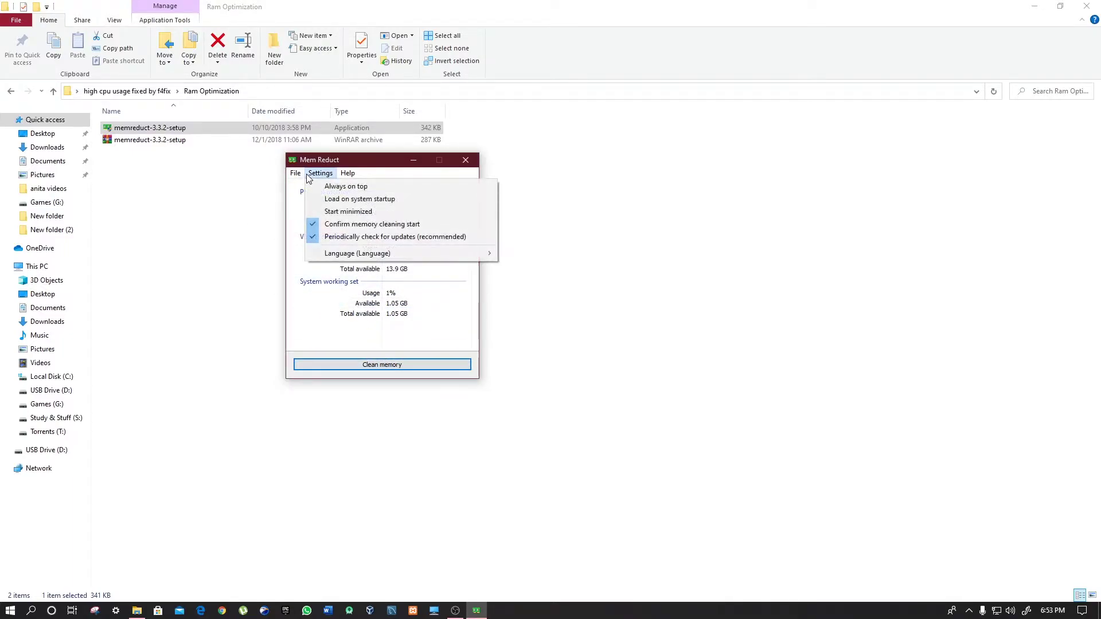
mouse_move(294, 174)
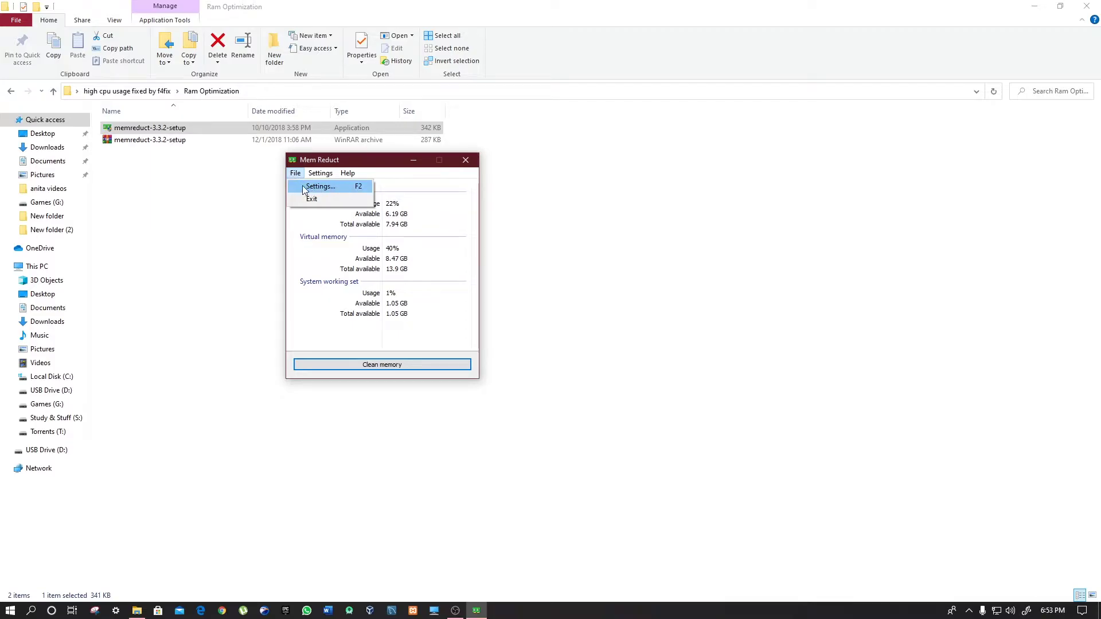
click(344, 190)
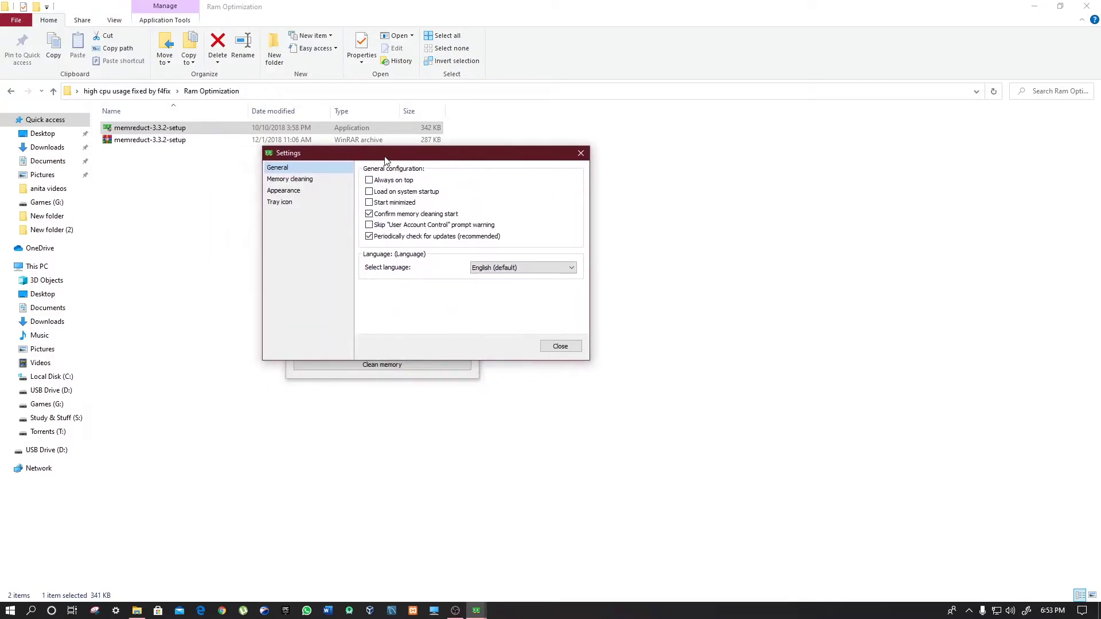
click(289, 181)
click(369, 267)
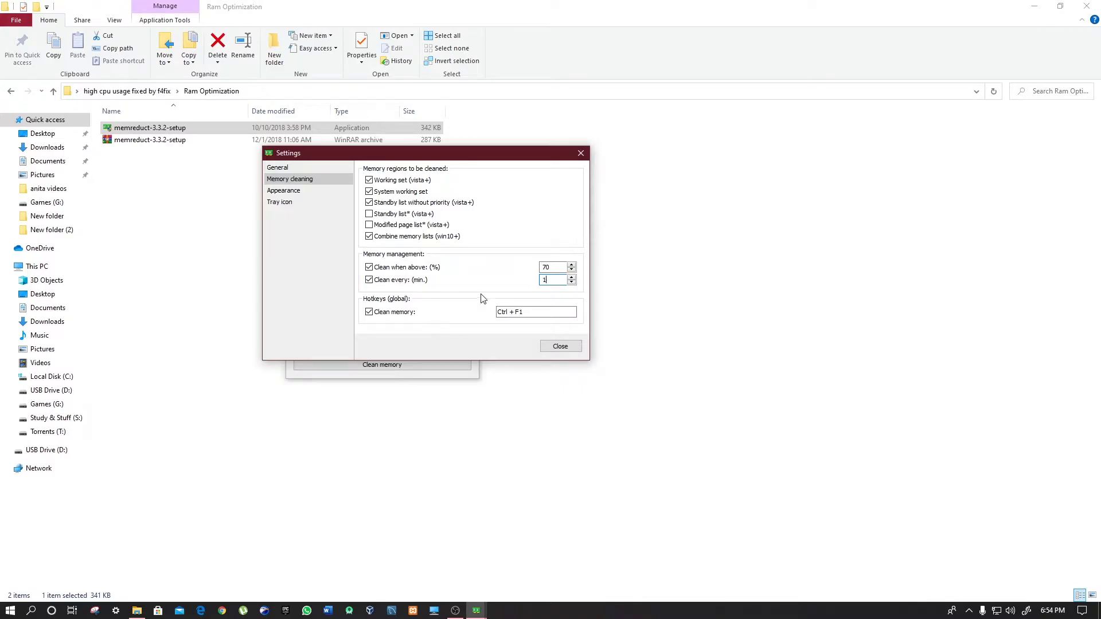
click(281, 192)
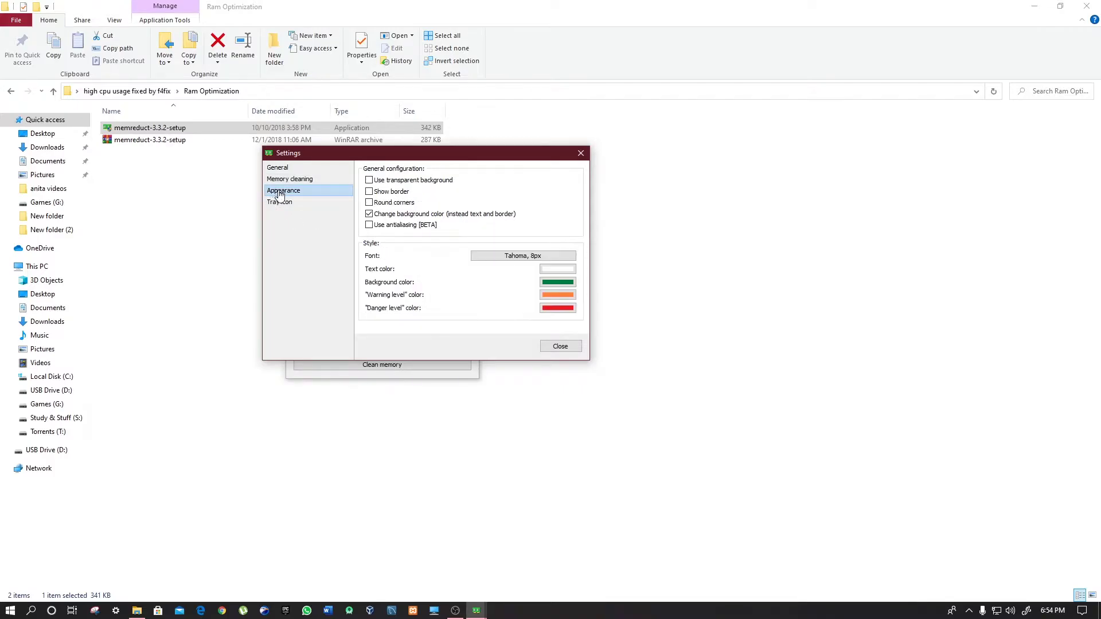
click(560, 346)
key(Escape)
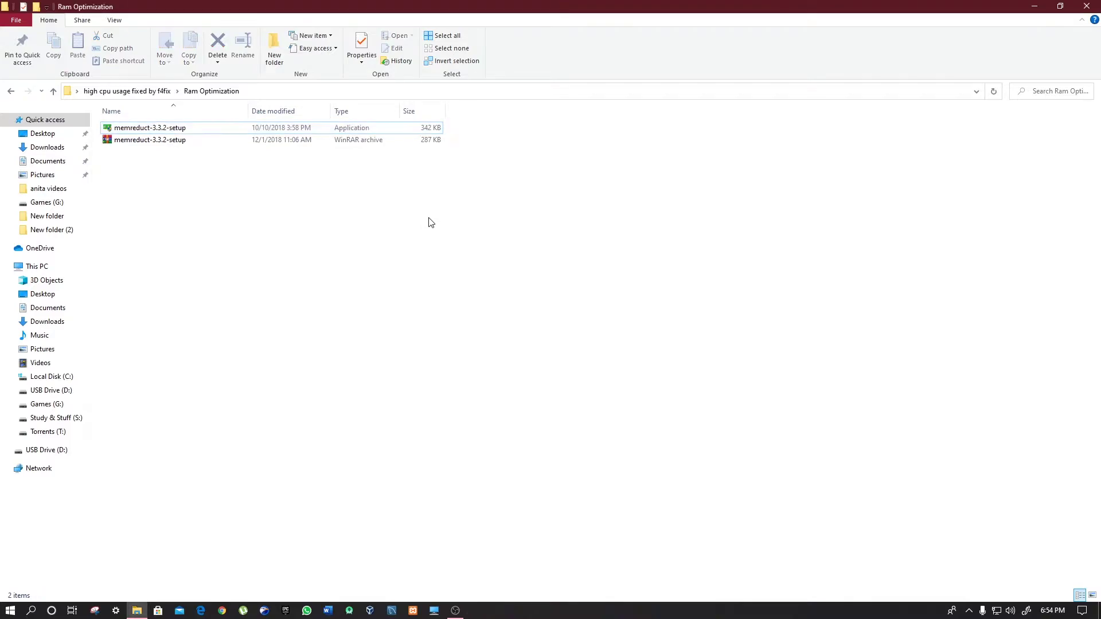
- Return to the "high cpu usage fixed by f4fix" folder and open its High CPU Usage Fix subfolder
click(53, 92)
right_click(173, 195)
click(231, 160)
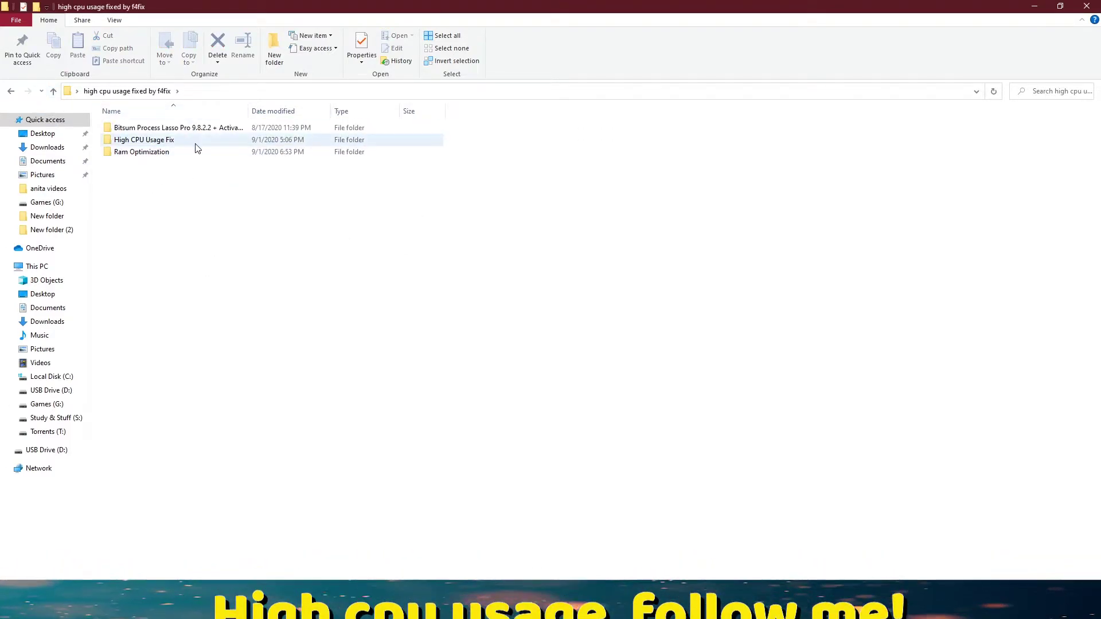
click(155, 141)
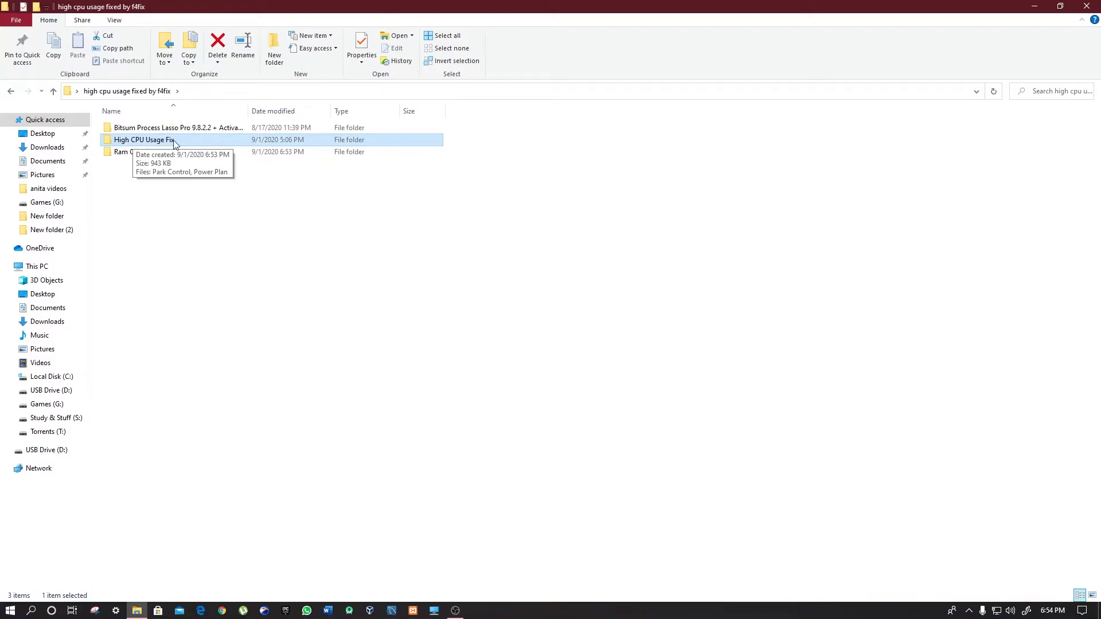
double_click(156, 141)
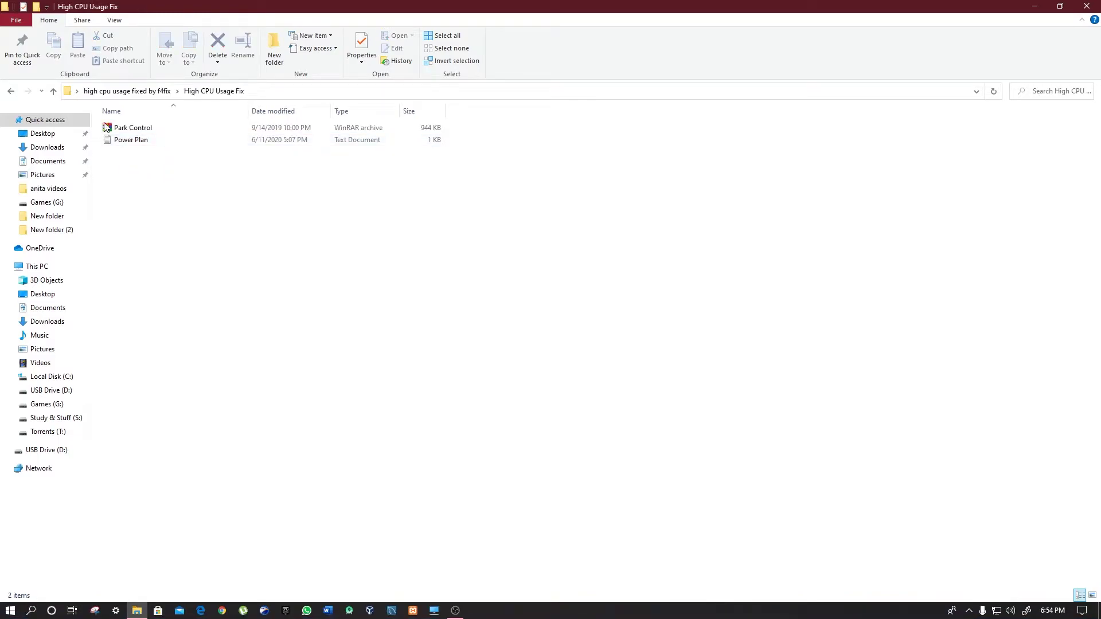
- Open the Power Plan text file and copy its whole powercfg command
double_click(141, 140)
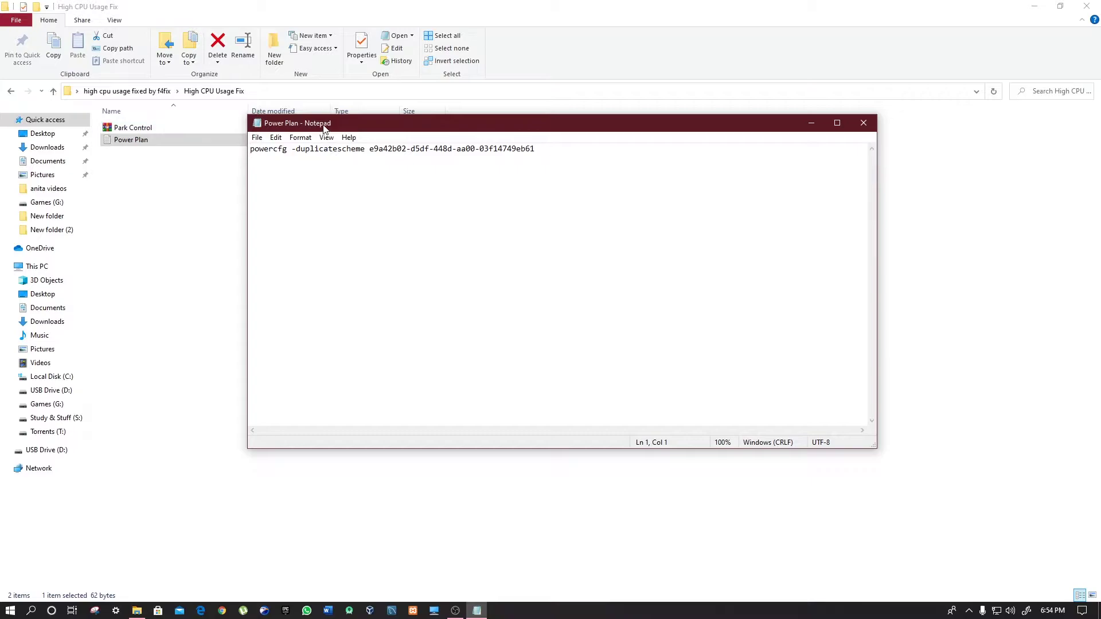
drag(323, 127, 290, 122)
drag(502, 143, 218, 145)
right_click(235, 144)
click(258, 183)
click(258, 192)
- Open Command Prompt, paste the copied command powercfg -duplicatescheme e9a42b02-d5df-448d-aa00-03f14749eb61, and run it
click(31, 610)
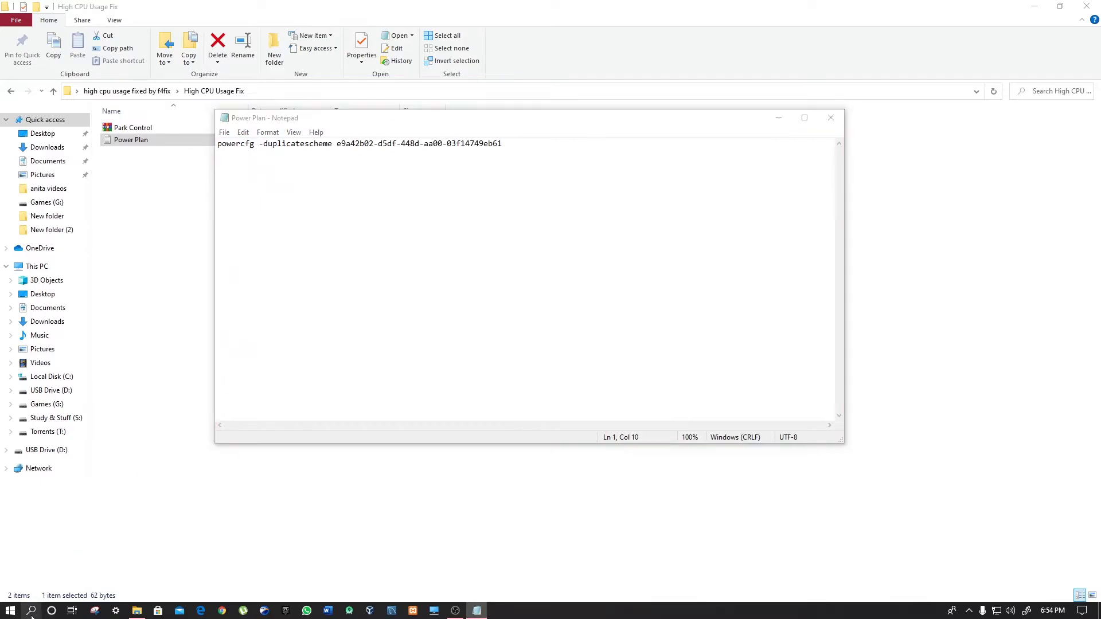
text(cmd)
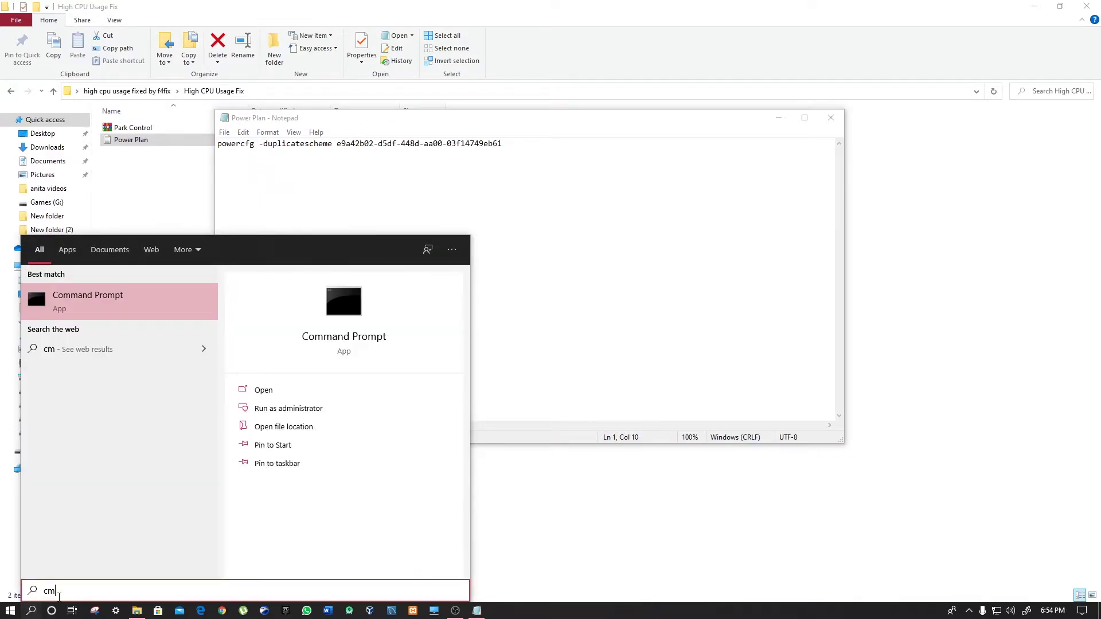
click(91, 307)
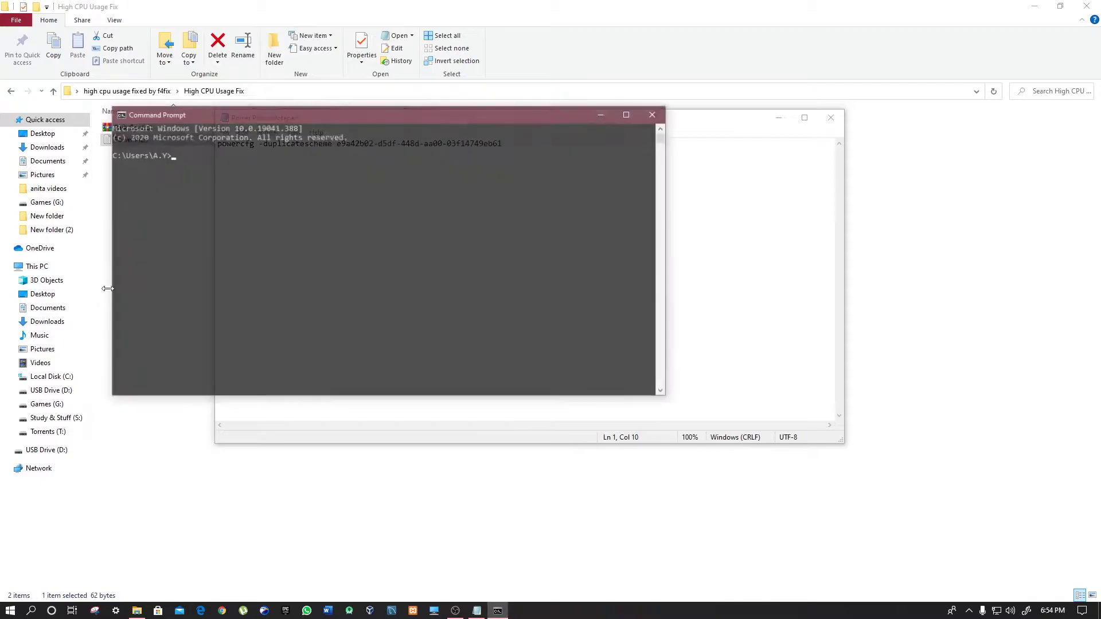
right_click(216, 180)
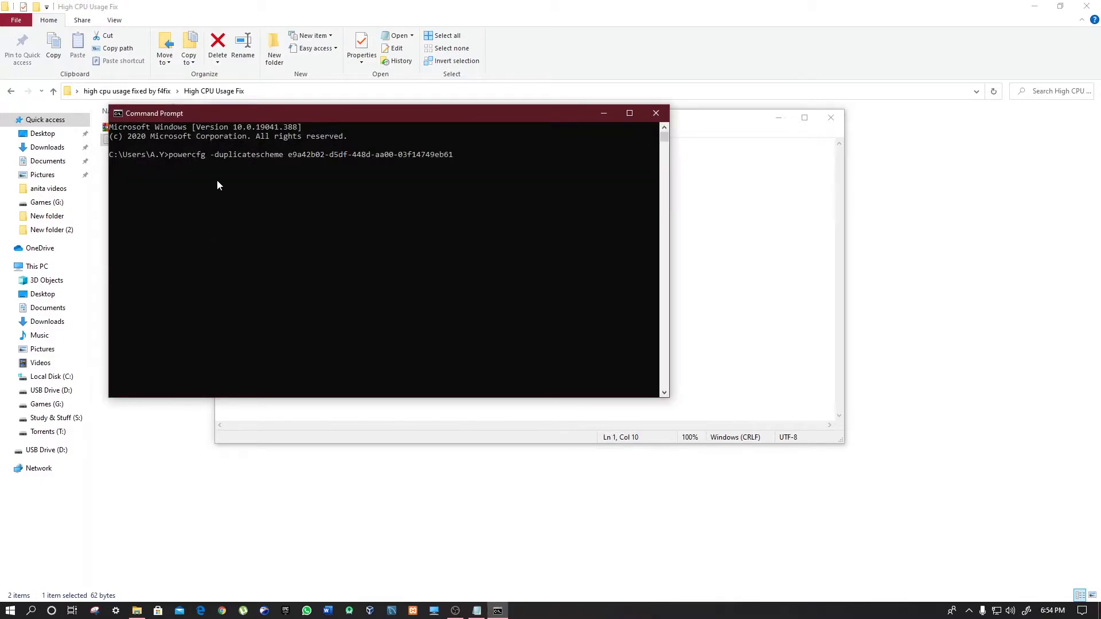
drag(455, 154, 259, 163)
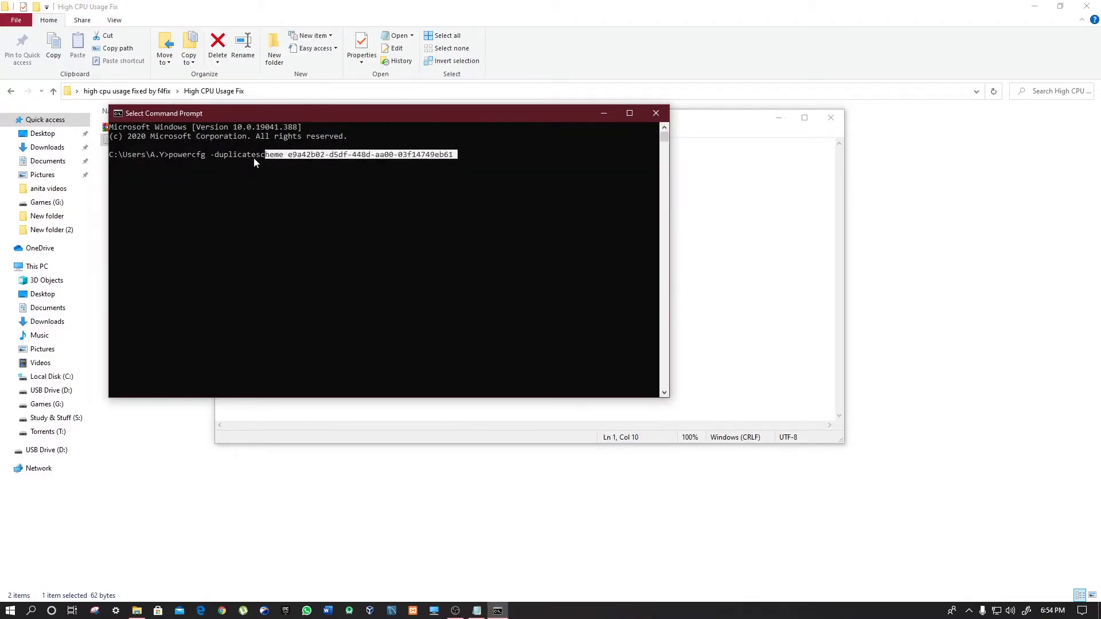
click(218, 154)
right_click(383, 171)
click(404, 173)
right_click(404, 174)
key(Return)
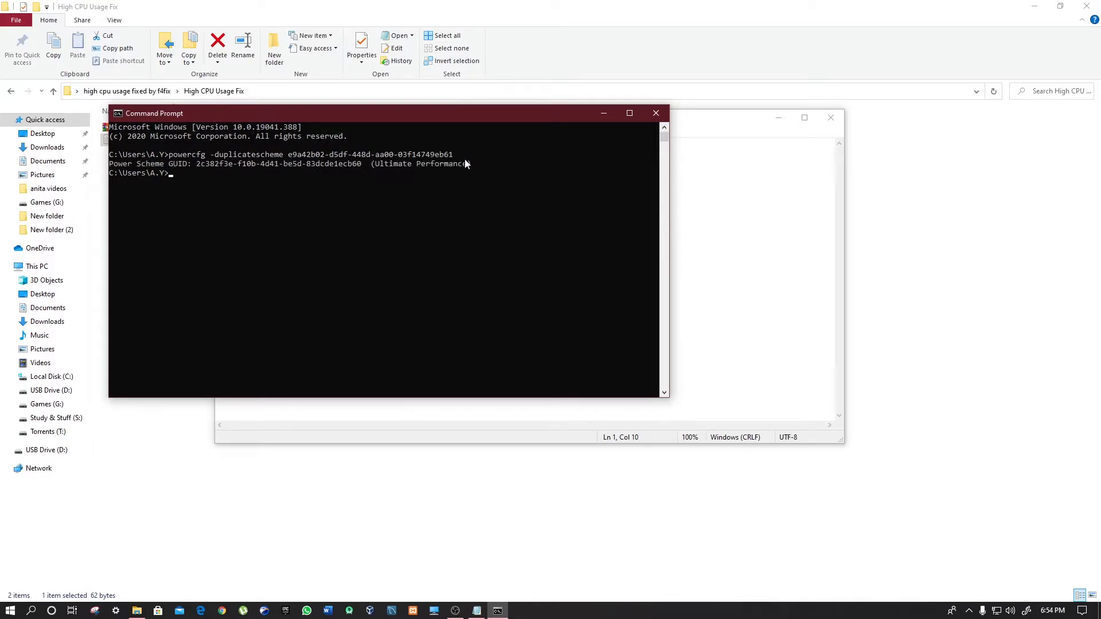
- Highlight the returned power scheme line, and close Command Prompt and the Power Plan text file
drag(471, 164, 110, 165)
click(229, 173)
click(656, 113)
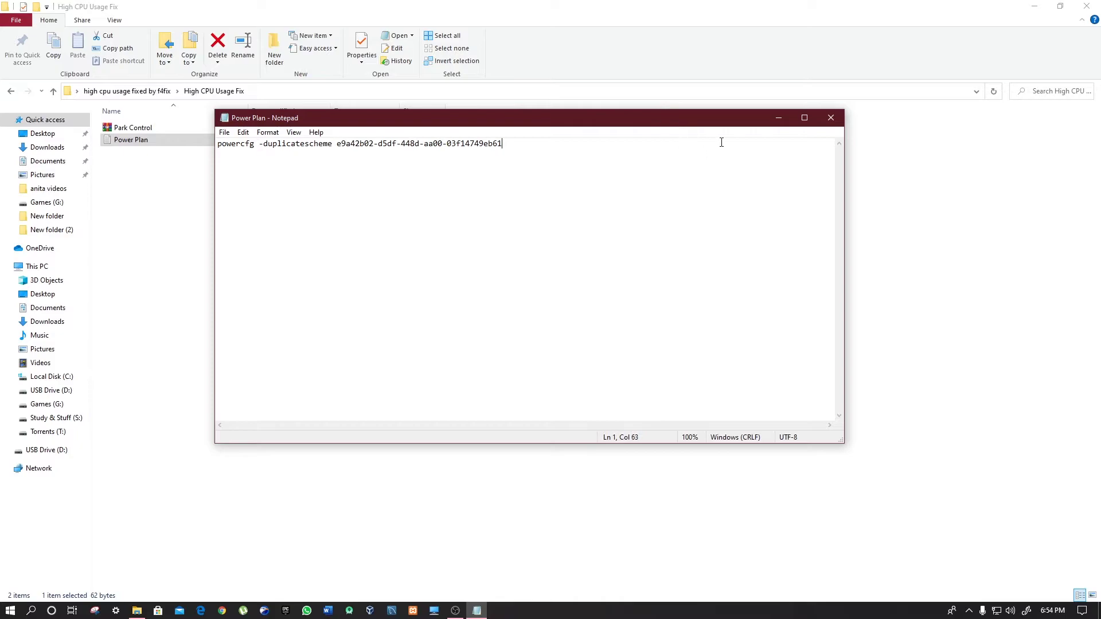
click(830, 117)
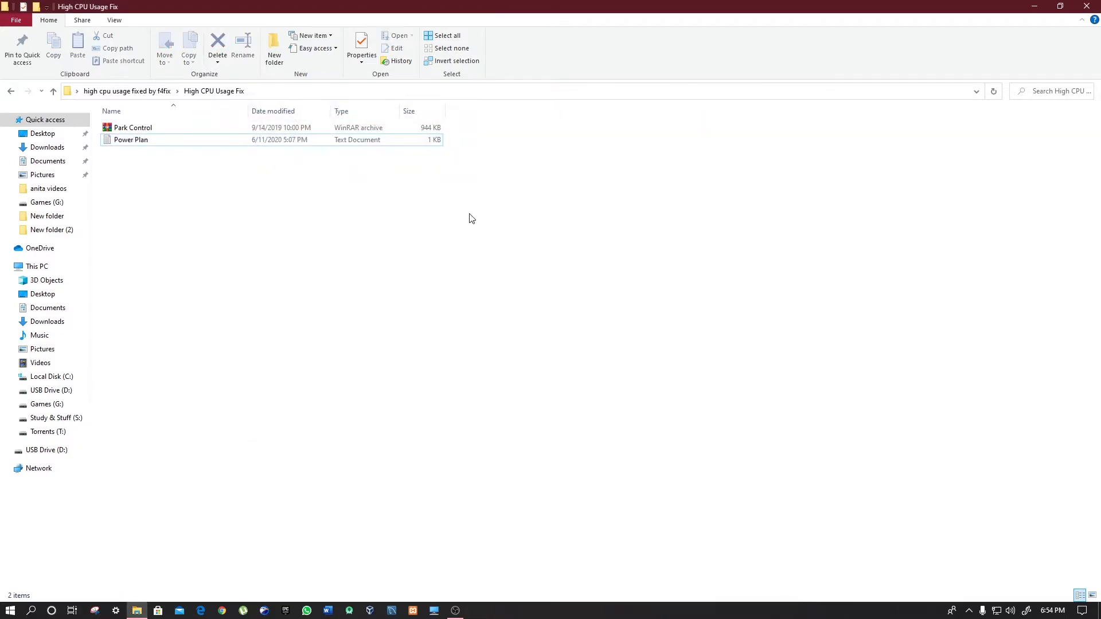
- Extract the Park Control archive in place and install ParkControl from parkcontrolsetup64 with the default components and destination folder
right_click(165, 132)
click(202, 186)
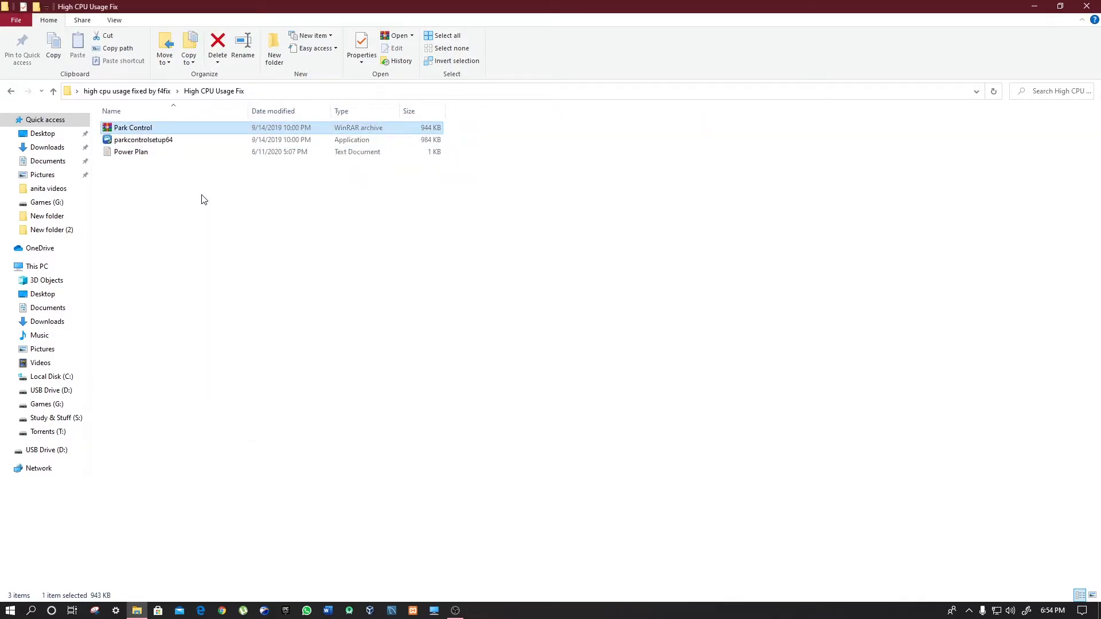
click(121, 142)
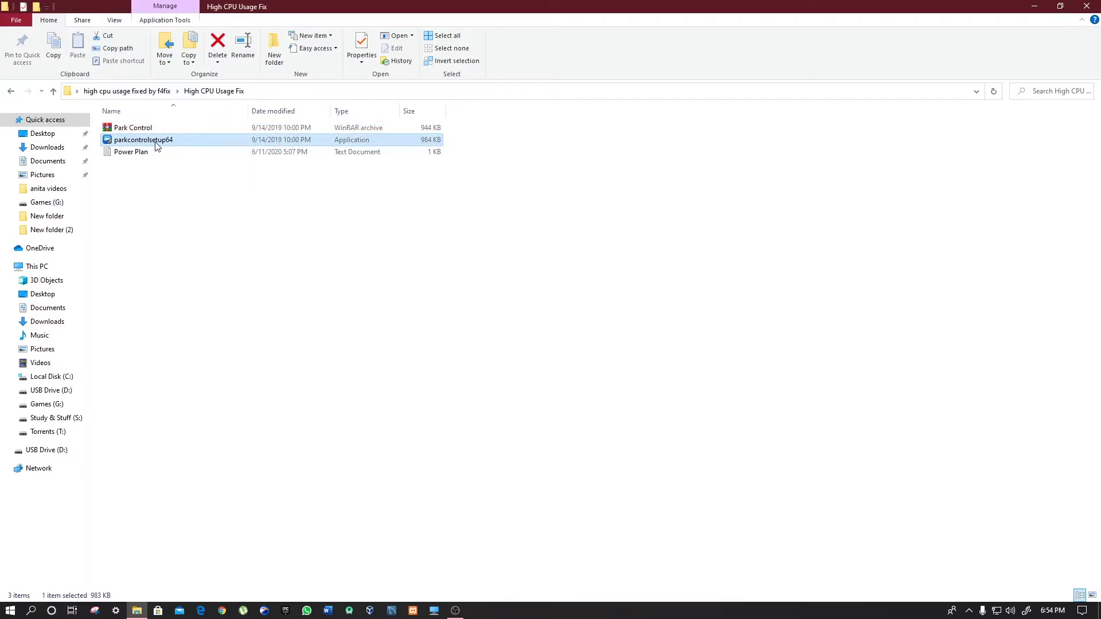
double_click(143, 140)
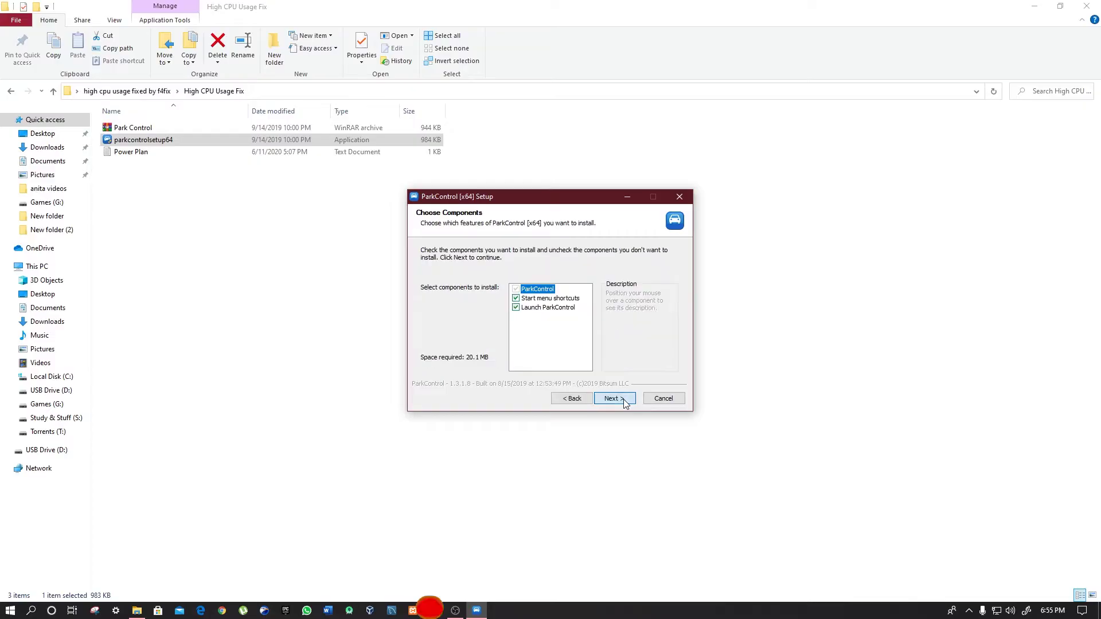
click(632, 397)
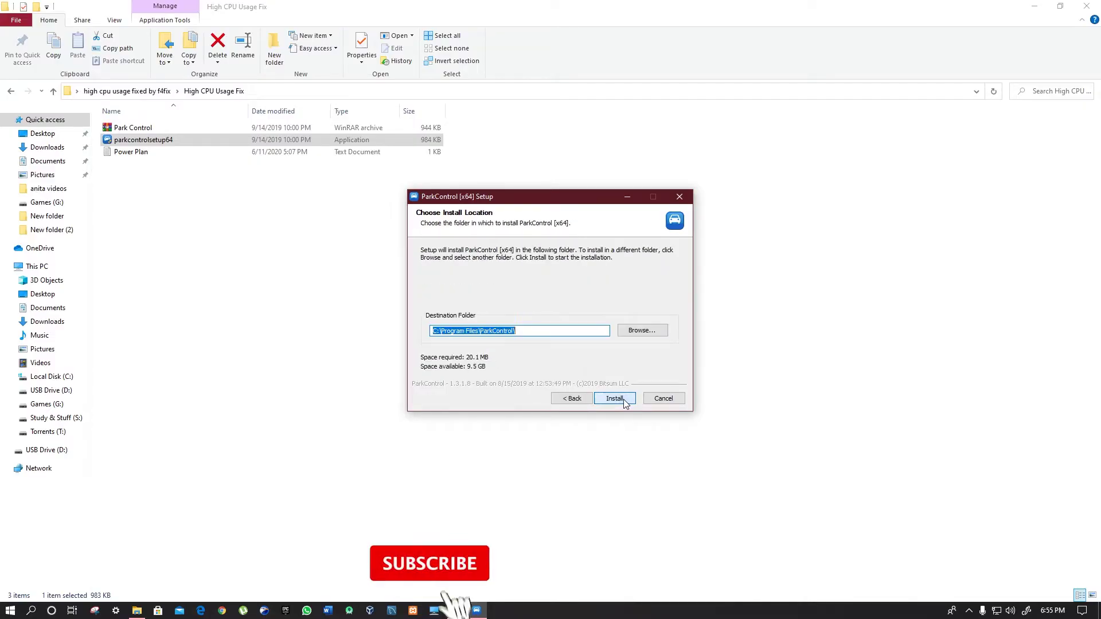
click(630, 398)
click(455, 282)
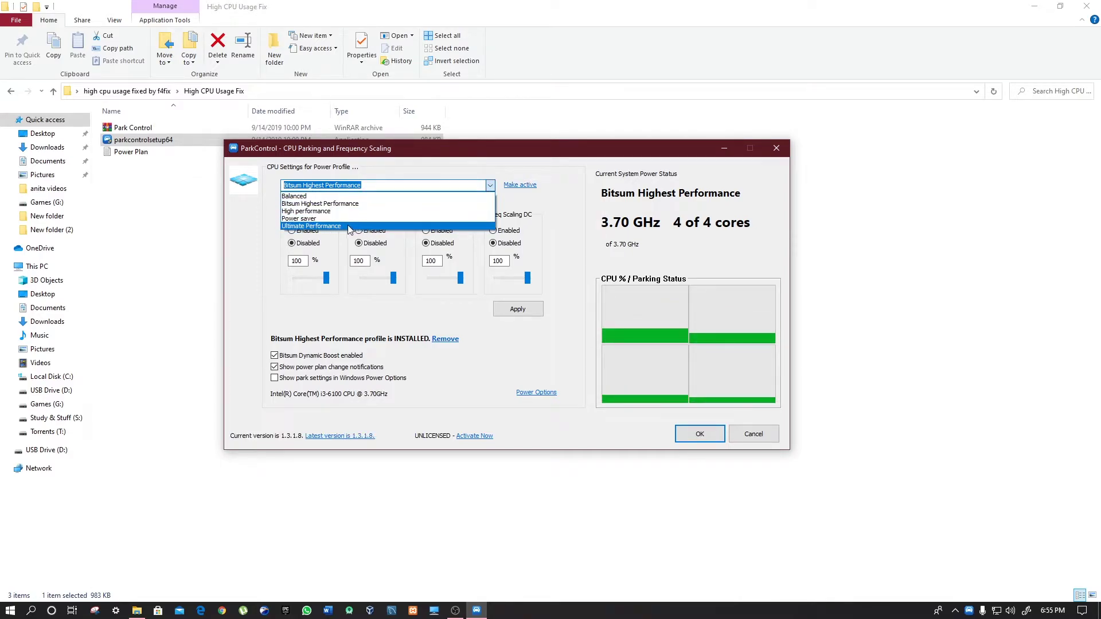
- Select the Ultimate Performance power profile in ParkControl, make it active, and apply its CPU settings
click(313, 225)
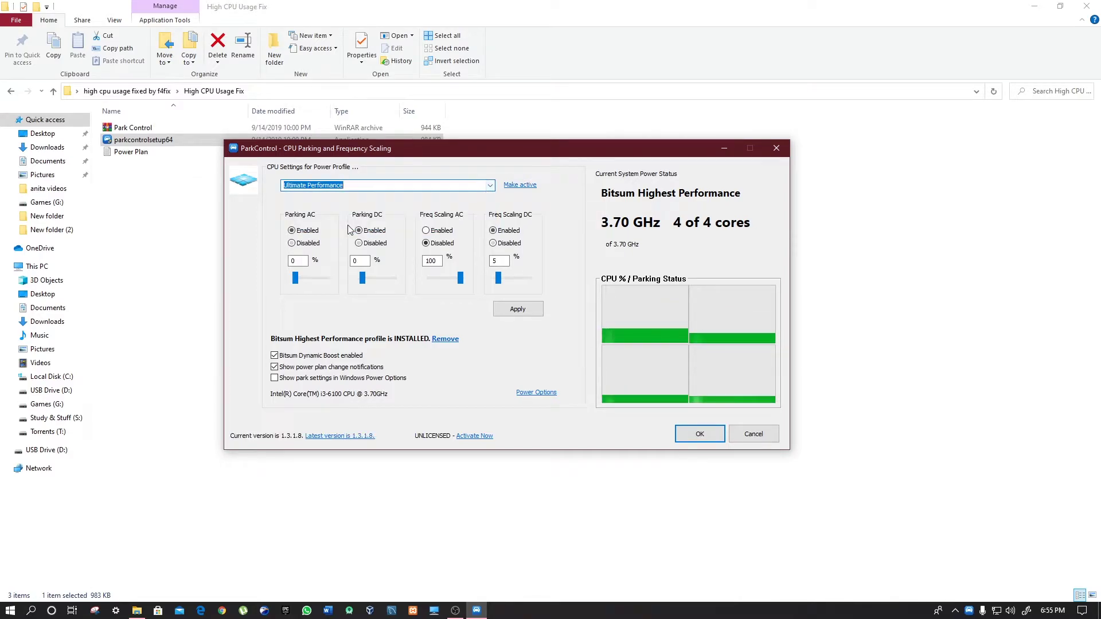
click(525, 187)
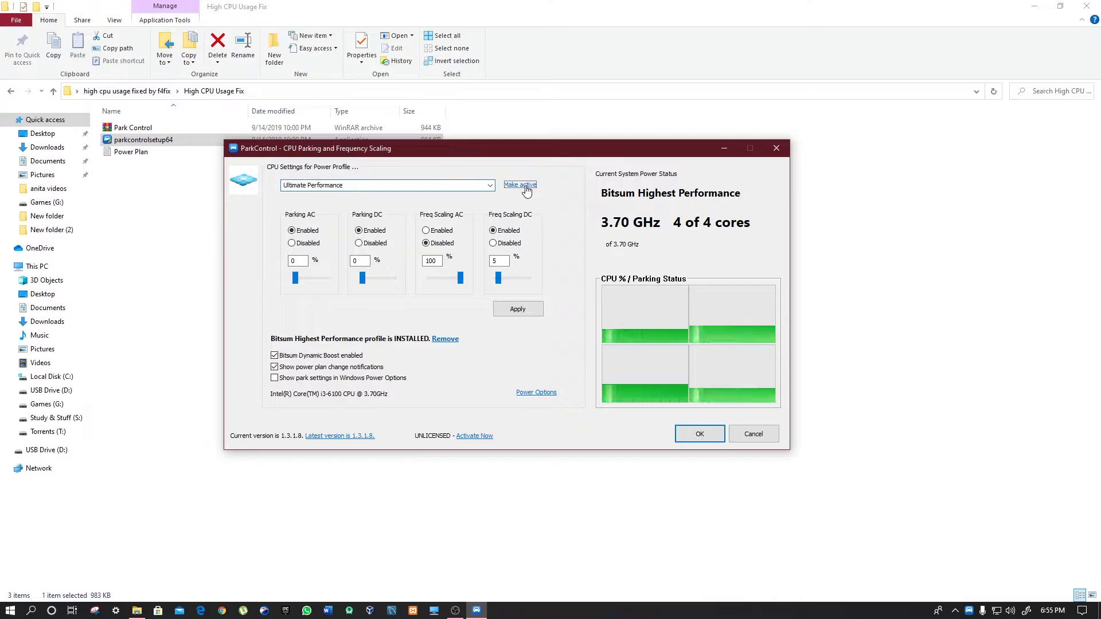
click(527, 312)
- Set ParkControl's Dynamic Boost to use Ultimate Performance when the PC is idle, with a 400-second idle time, and close ParkControl
click(563, 384)
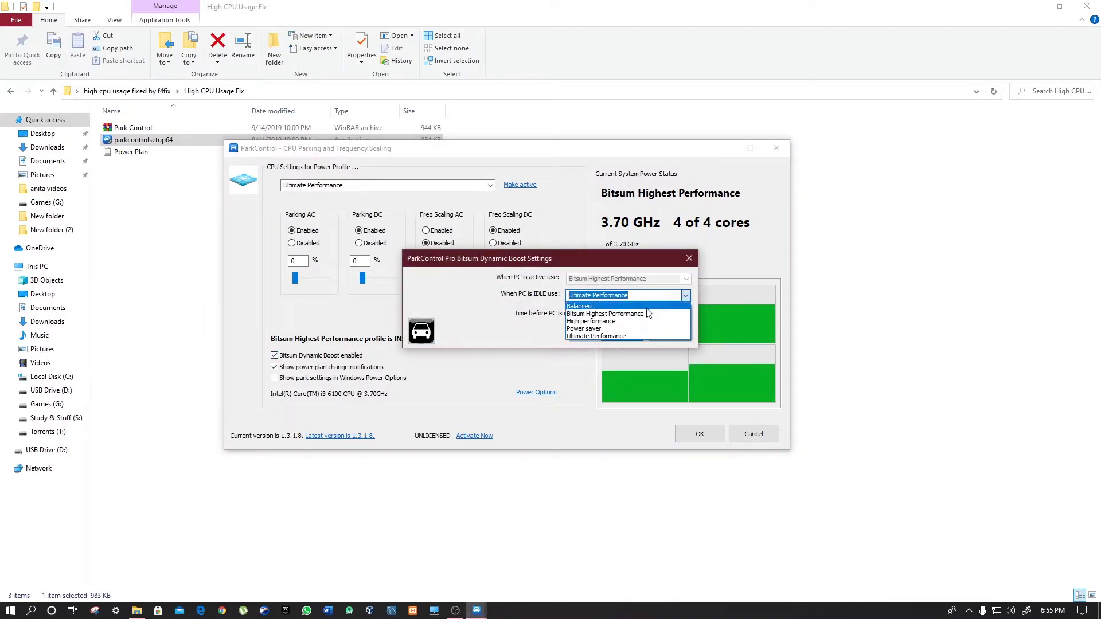
click(618, 336)
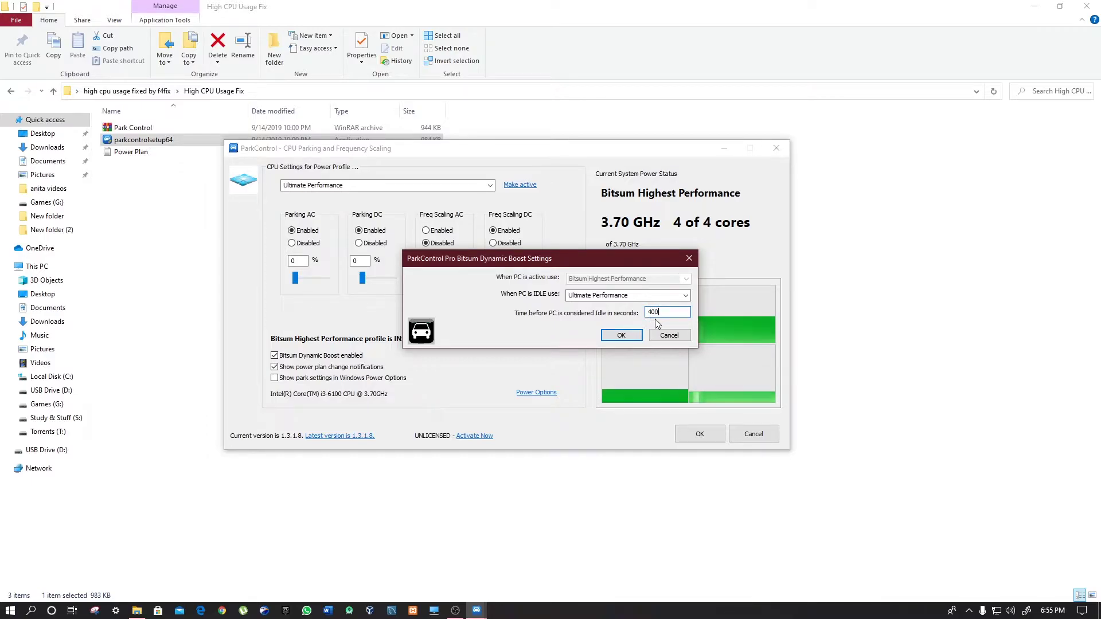
click(621, 336)
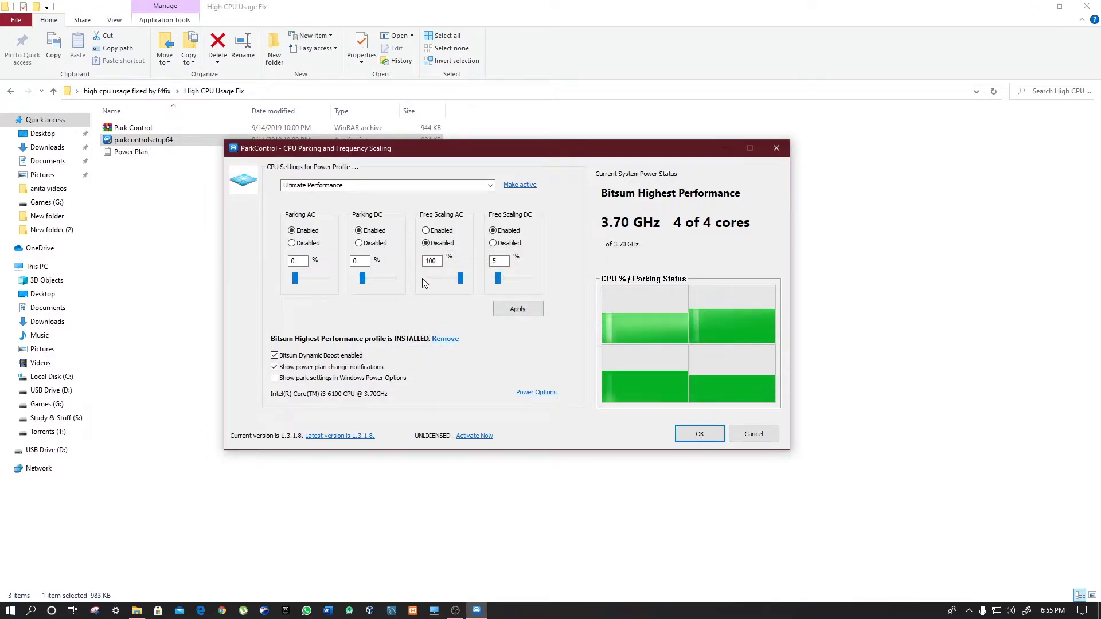
drag(251, 148, 296, 138)
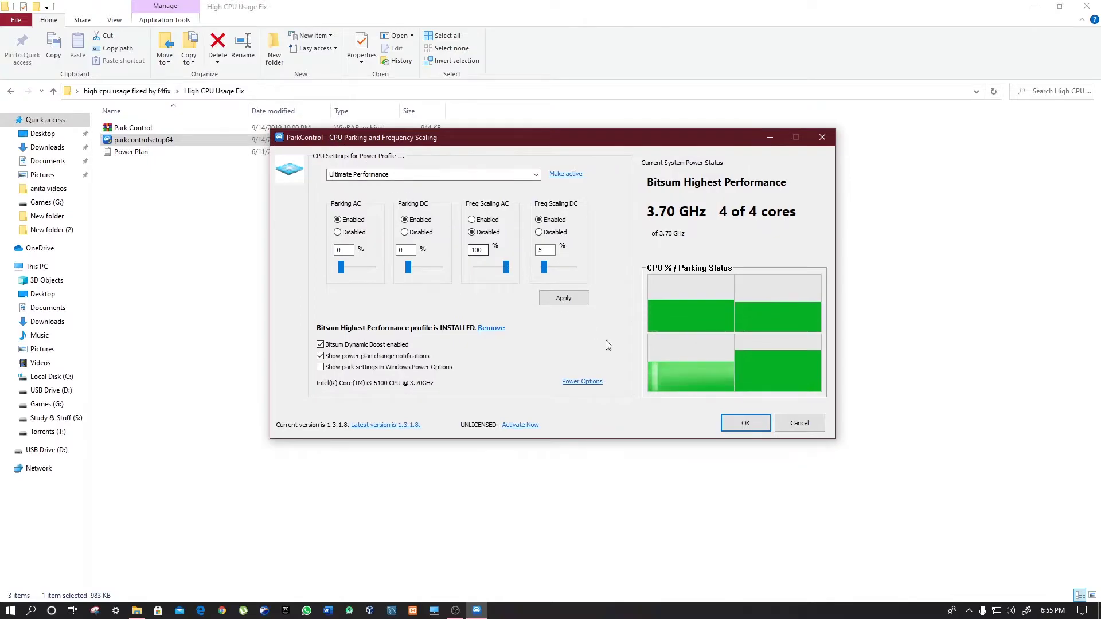
click(746, 424)
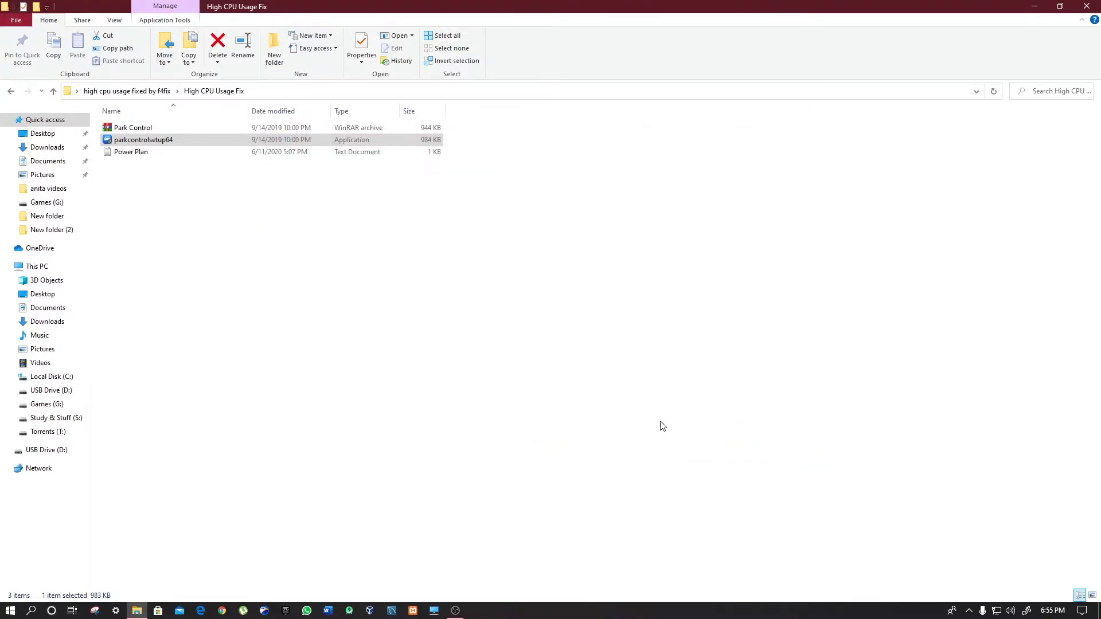
- Return to the high cpu usage fixed by f4fix folder and refresh its contents
click(54, 91)
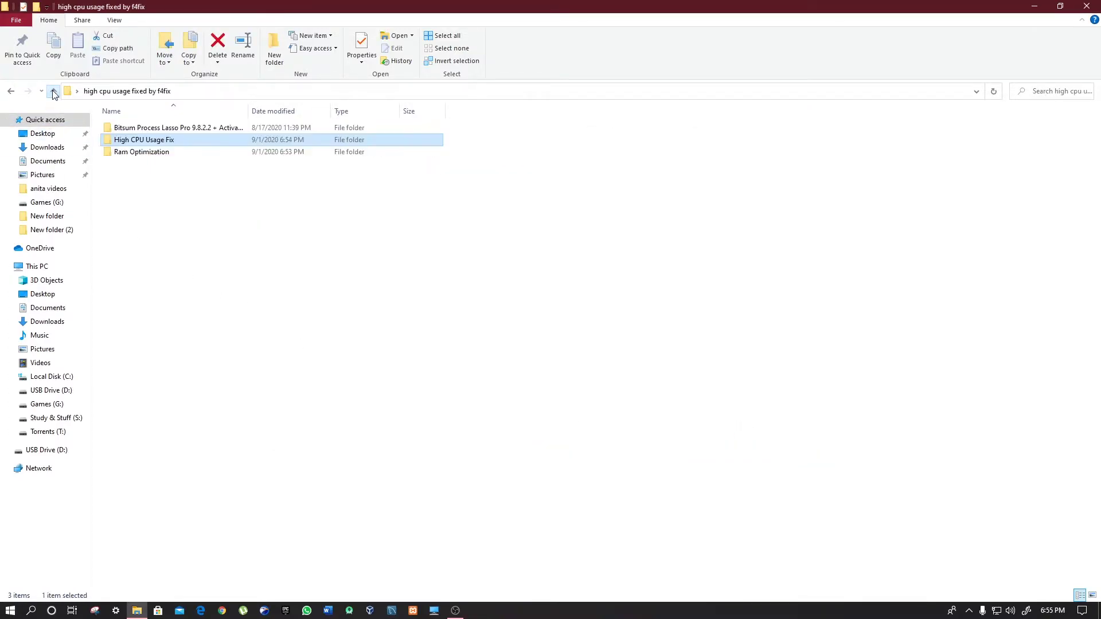
click(220, 214)
right_click(166, 205)
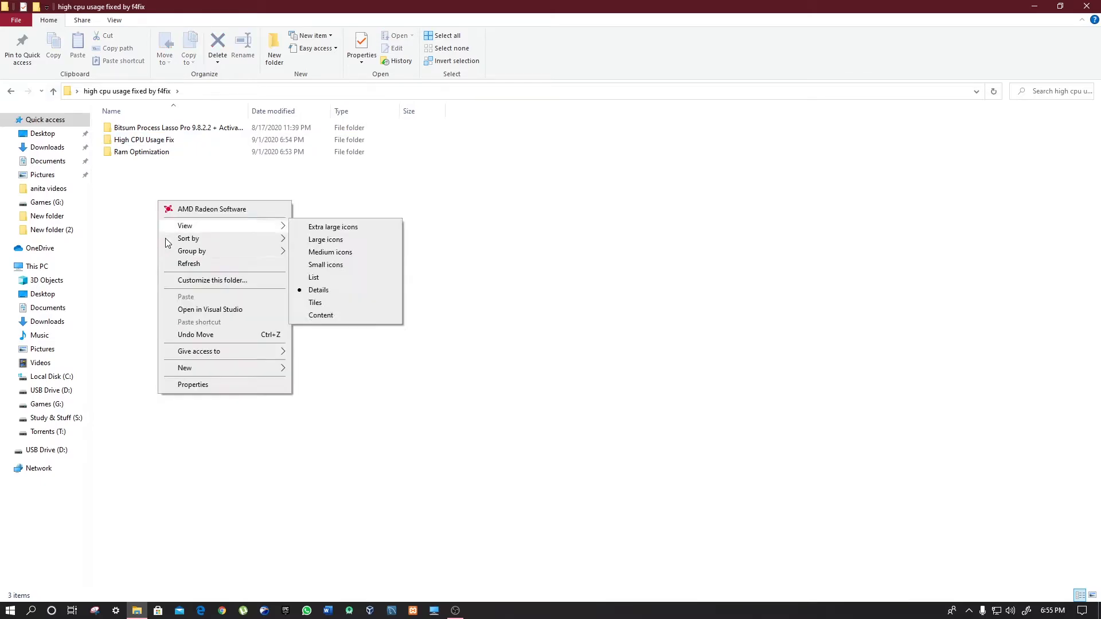
click(182, 264)
- Install Process Lasso from processlassosetup64 in the Setup folder inside the nested Bitsum Process Lasso Pro 9.8.2.2 + Activator folders
click(114, 128)
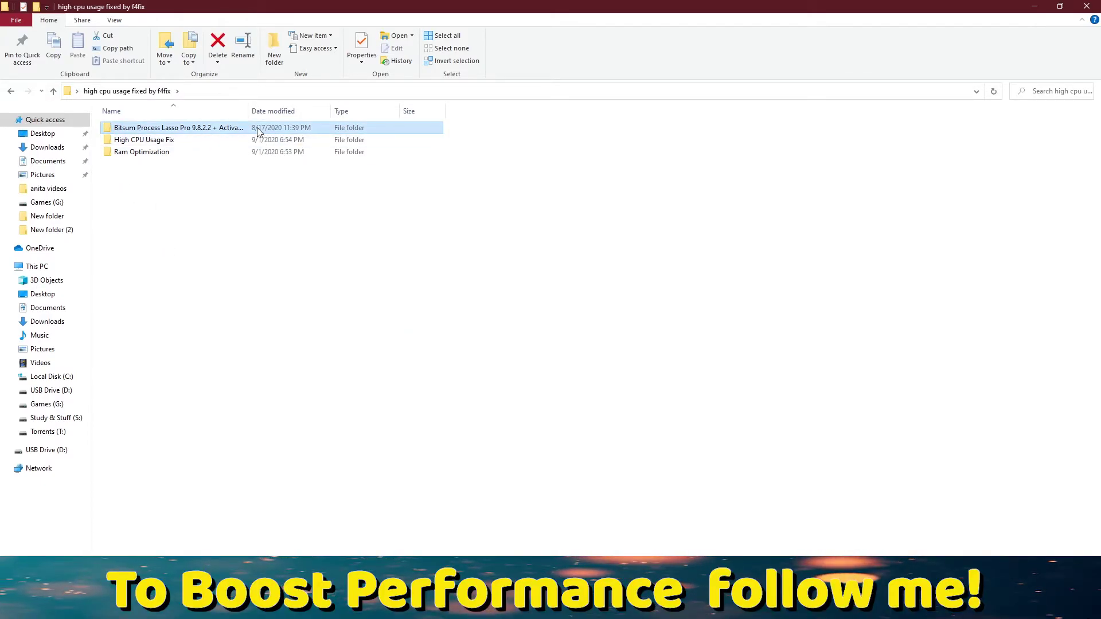
double_click(193, 132)
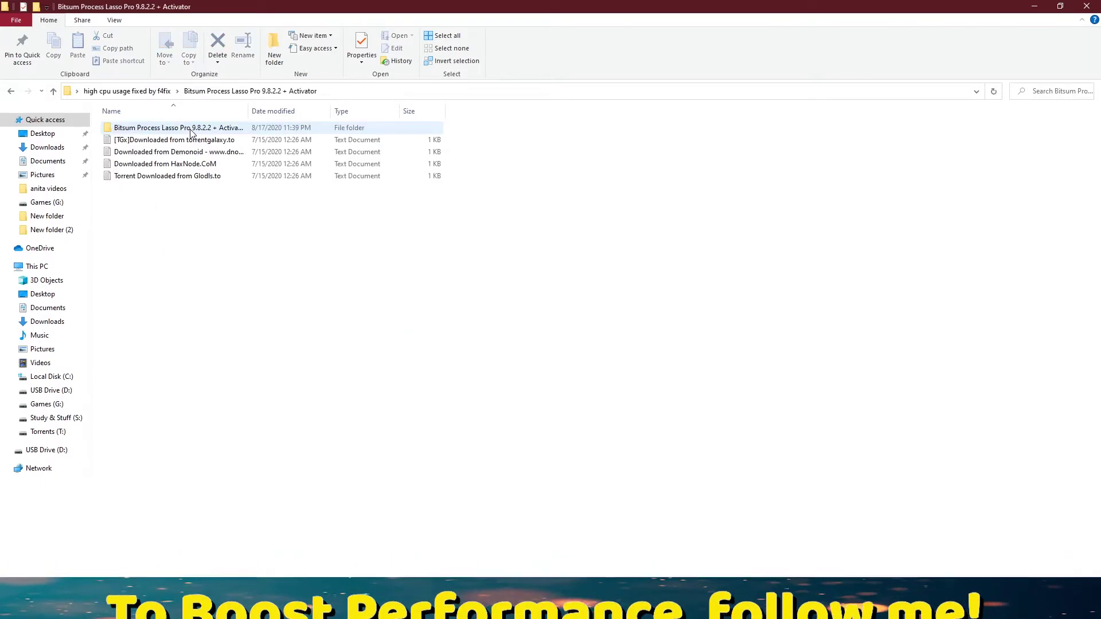
double_click(148, 128)
double_click(137, 140)
drag(151, 170, 128, 146)
double_click(127, 142)
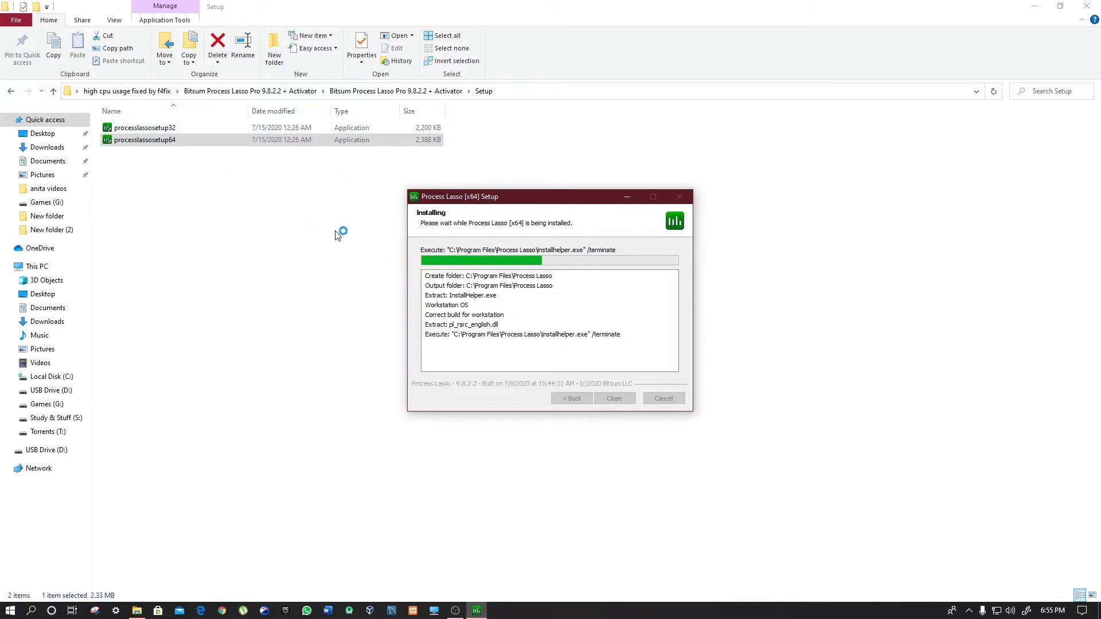
- Extract the BOA archive in place in the Activator folder, replacing all existing files, and try to run Activator
click(53, 91)
double_click(151, 134)
click(120, 128)
right_click(127, 131)
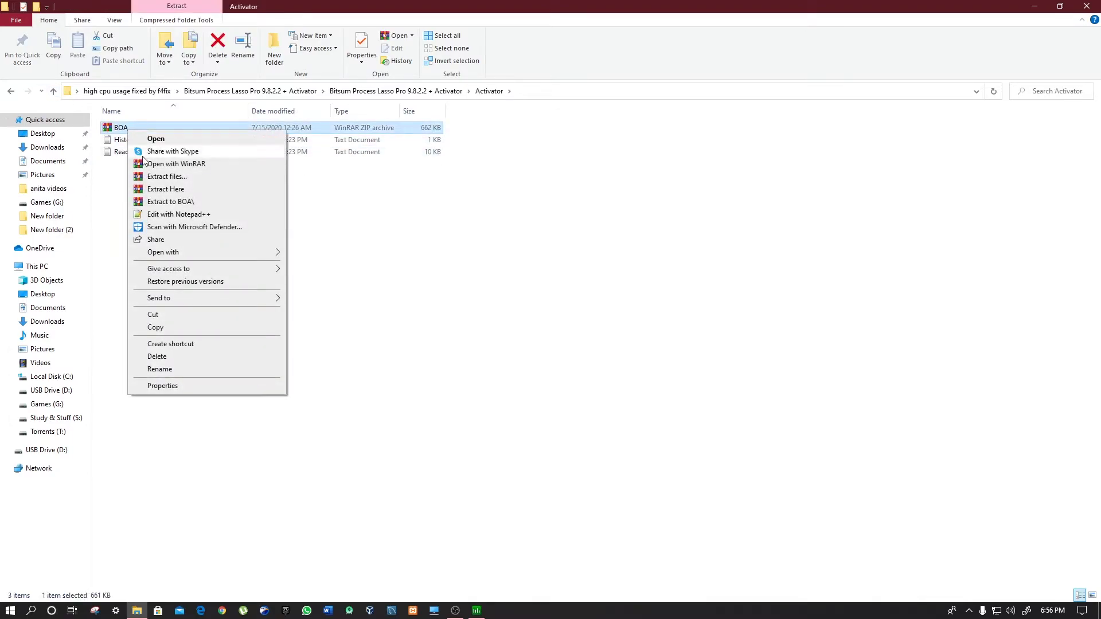
click(166, 189)
click(532, 363)
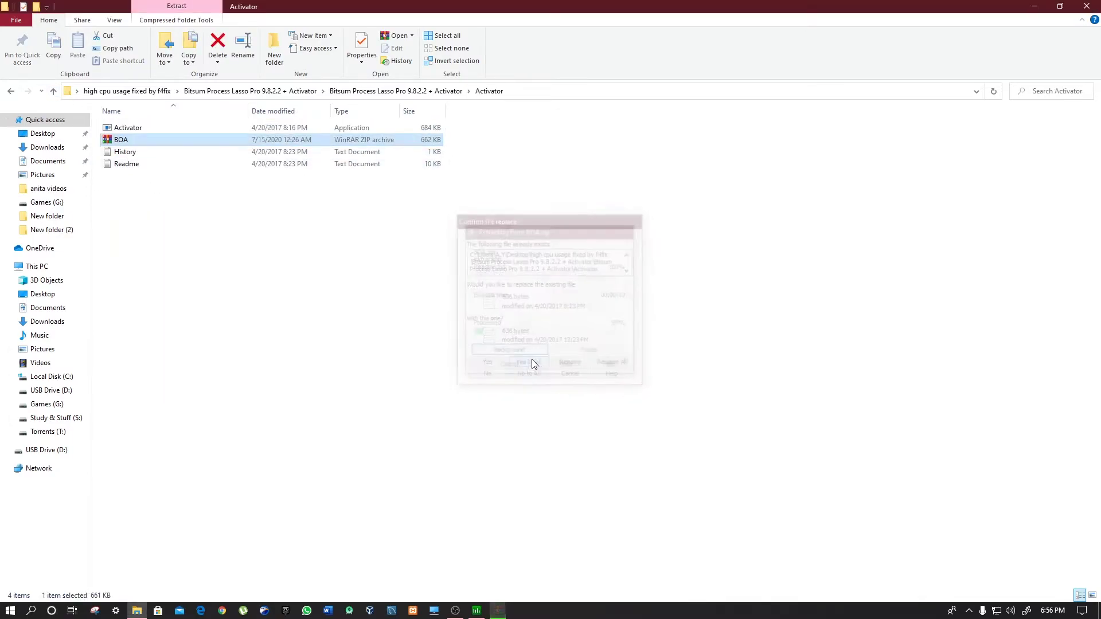
double_click(138, 127)
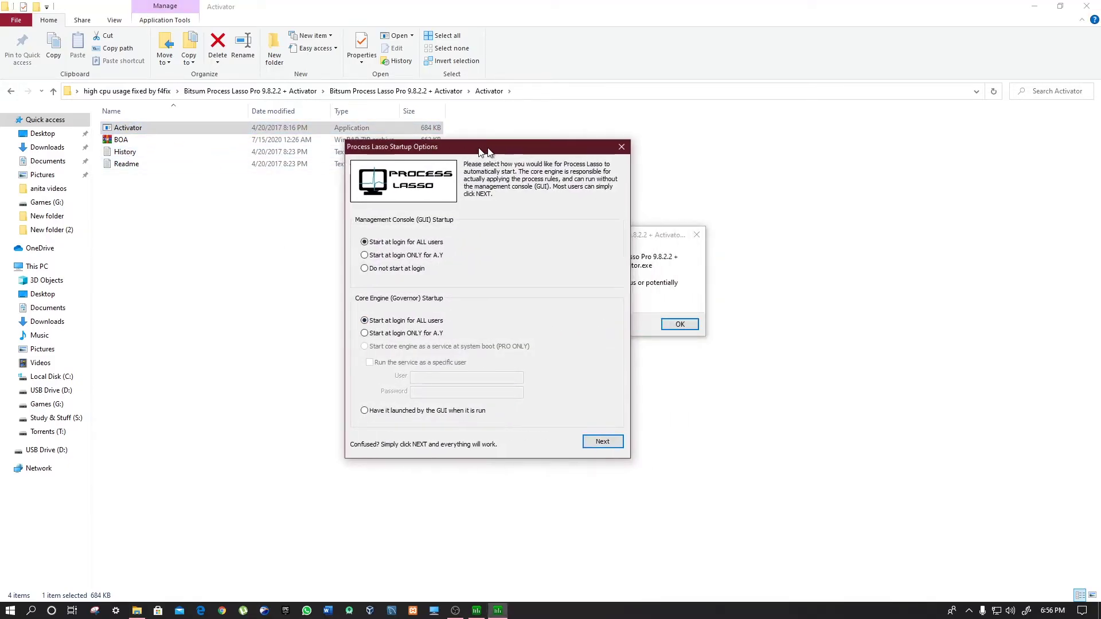
- Finish the Process Lasso startup and configuration wizard with its default options, and shrink the Activator folder window to a floating size
click(574, 437)
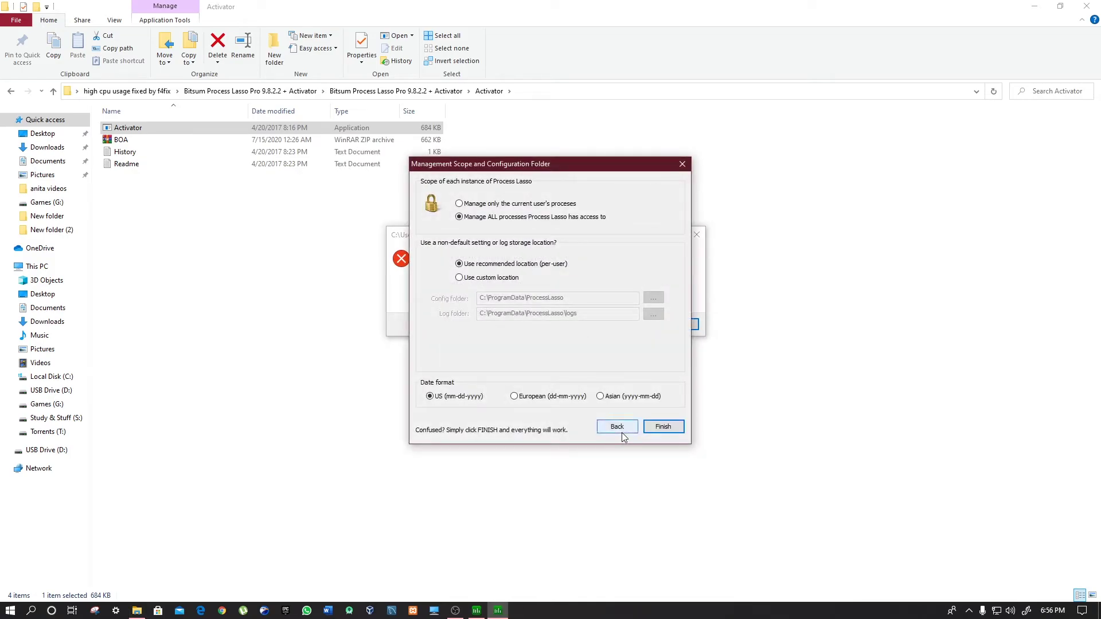
click(661, 431)
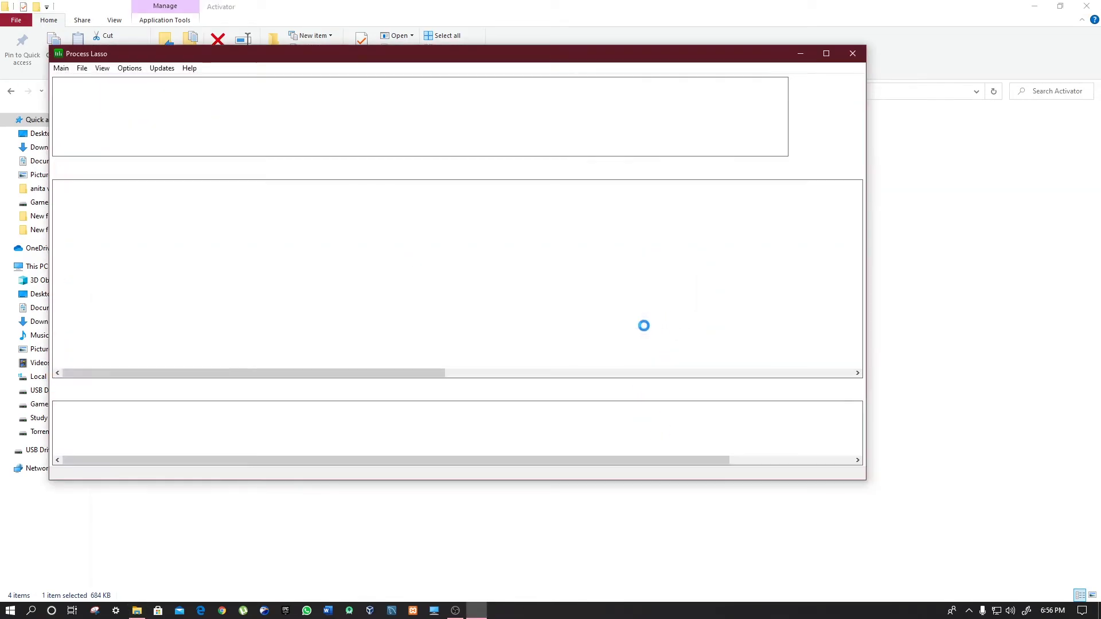
click(555, 7)
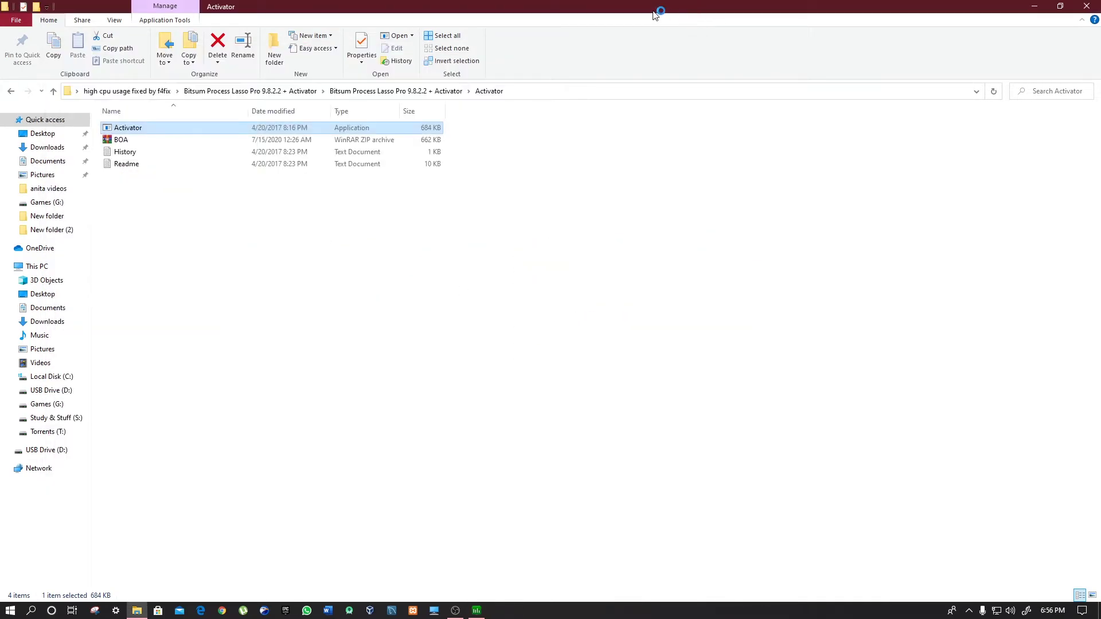
click(555, 7)
right_click(644, 8)
click(624, 52)
drag(624, 52, 565, 42)
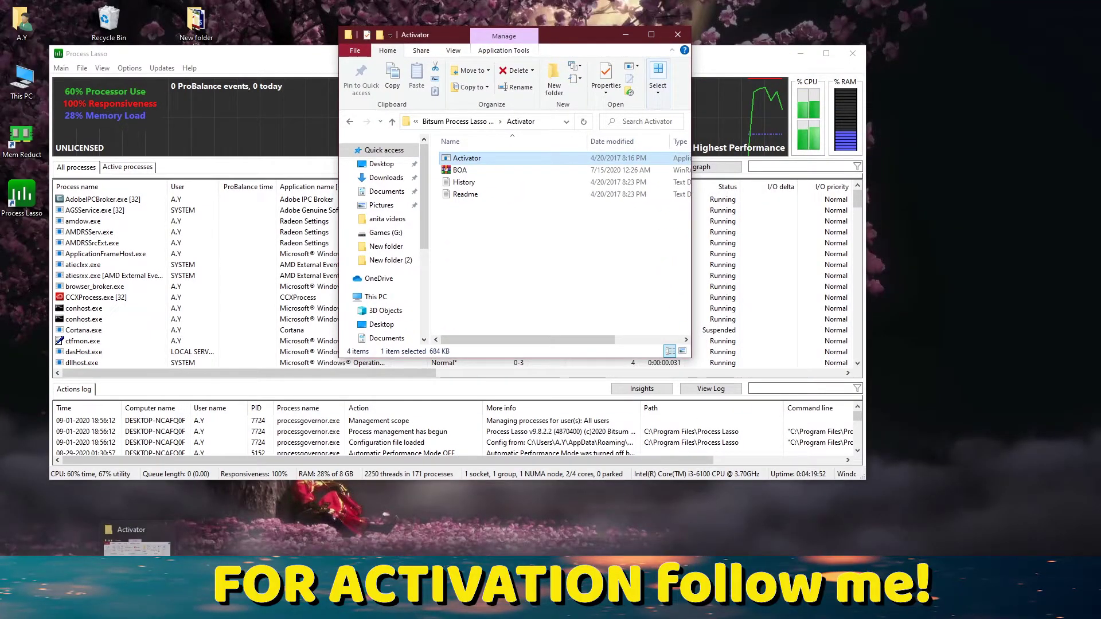
- Search Windows for protect, open the Virus & threat protection settings, and turn off Real-time protection
click(31, 610)
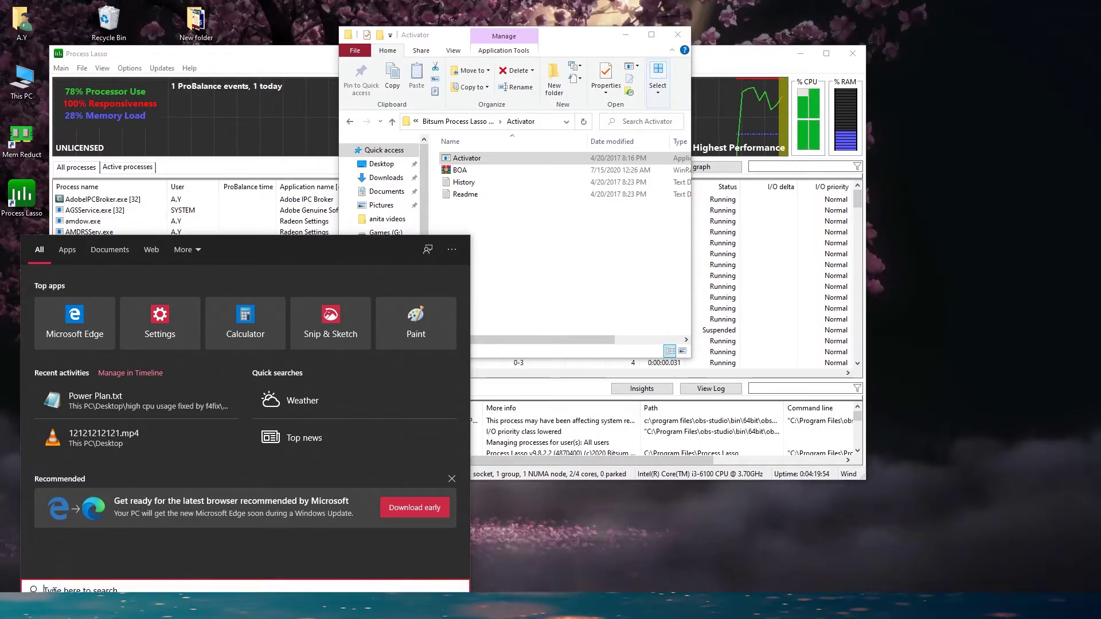
text(prot)
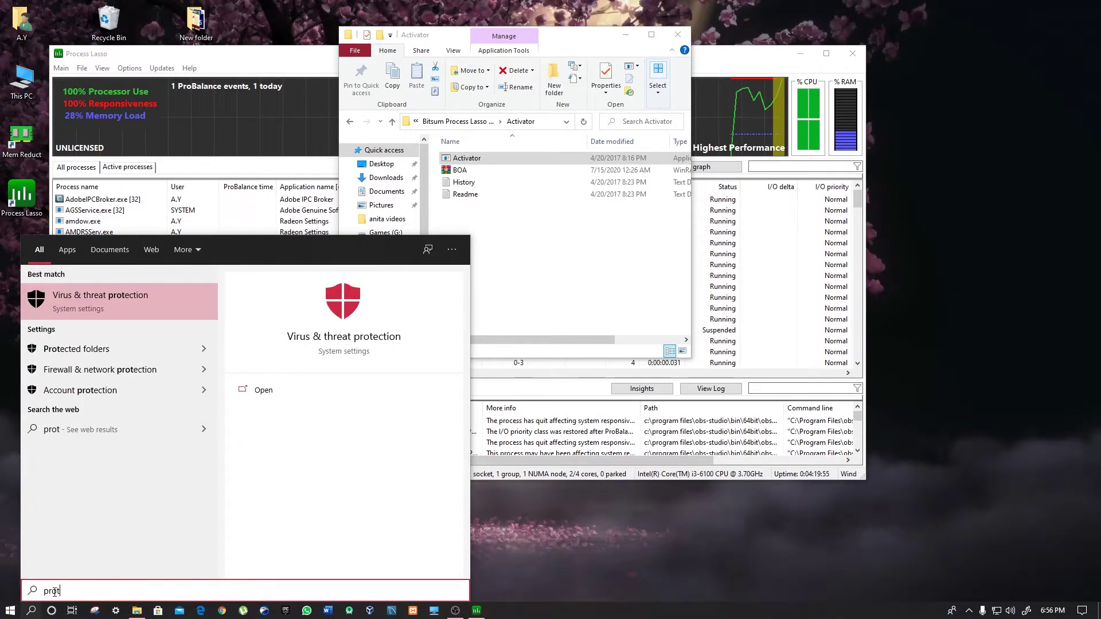
text(ect)
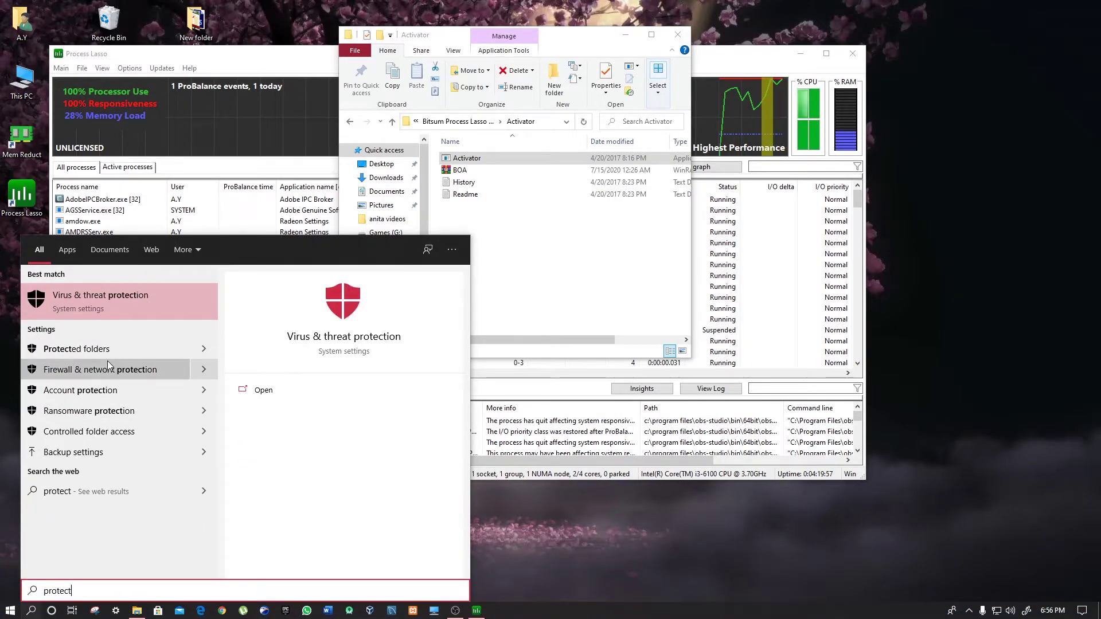
key(Return)
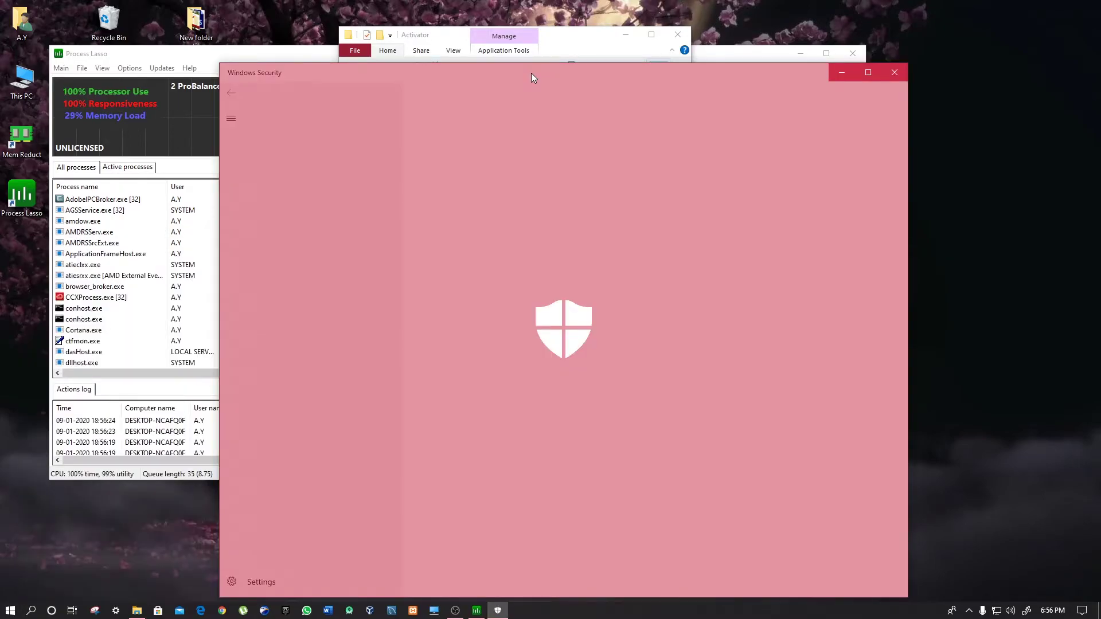
scroll(475, 442, down, 1)
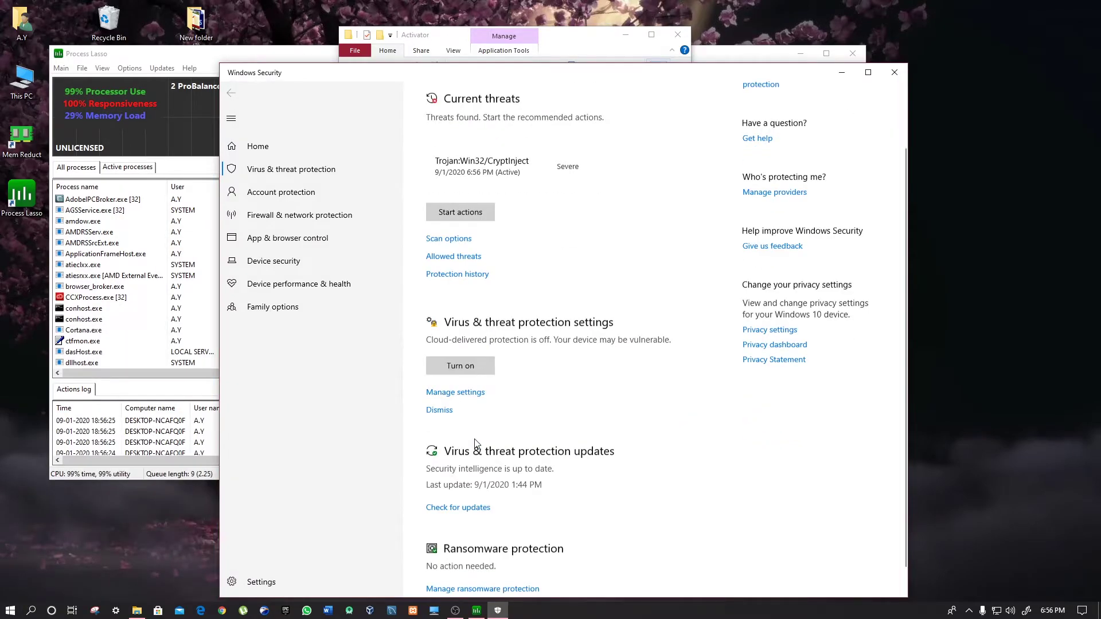
click(455, 393)
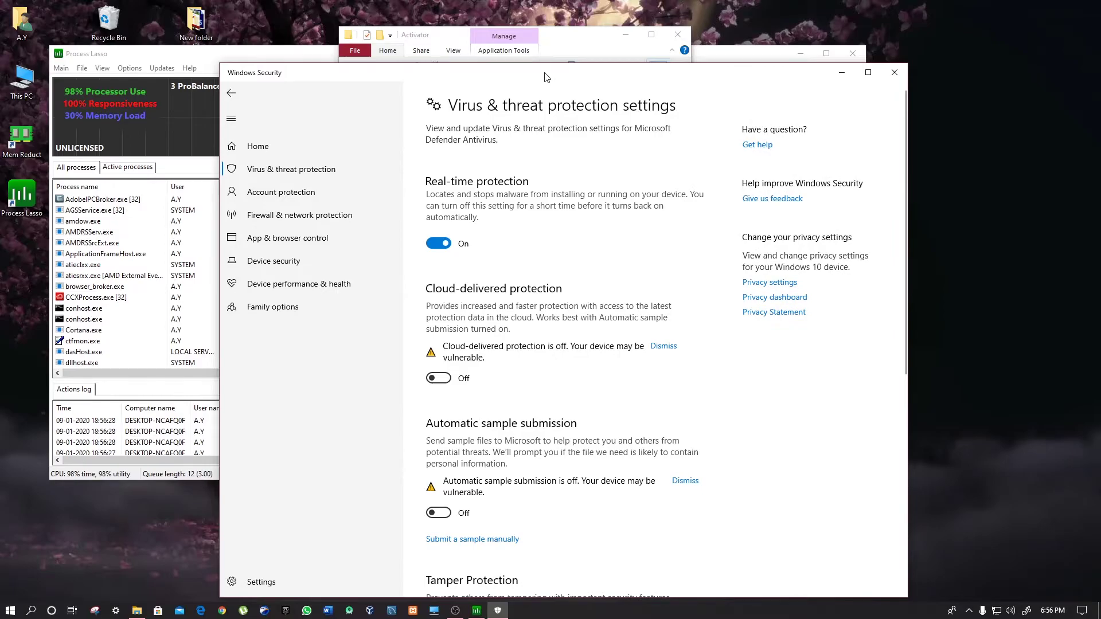
drag(546, 77, 824, 39)
click(726, 205)
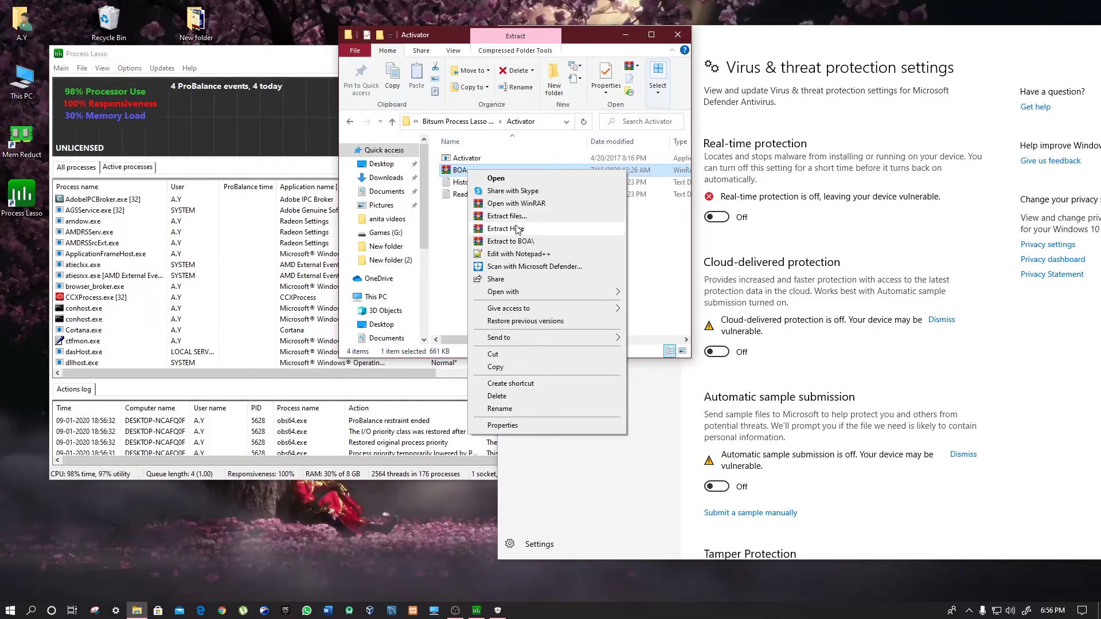
- Extract the BOA archive in place again, replacing all existing files, and run Activator
click(518, 229)
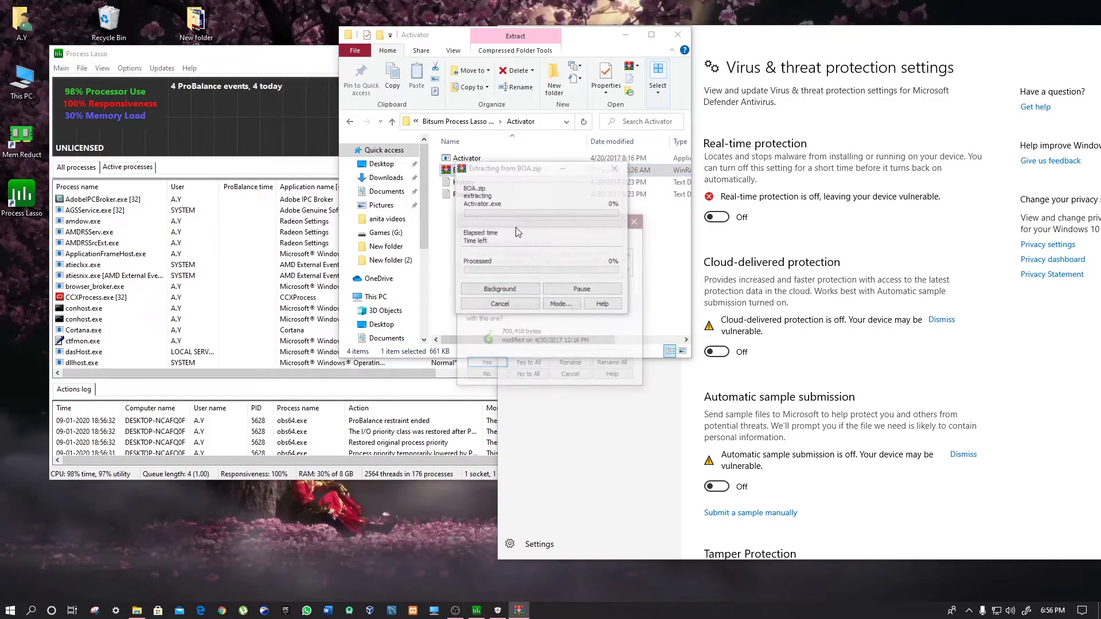
click(528, 364)
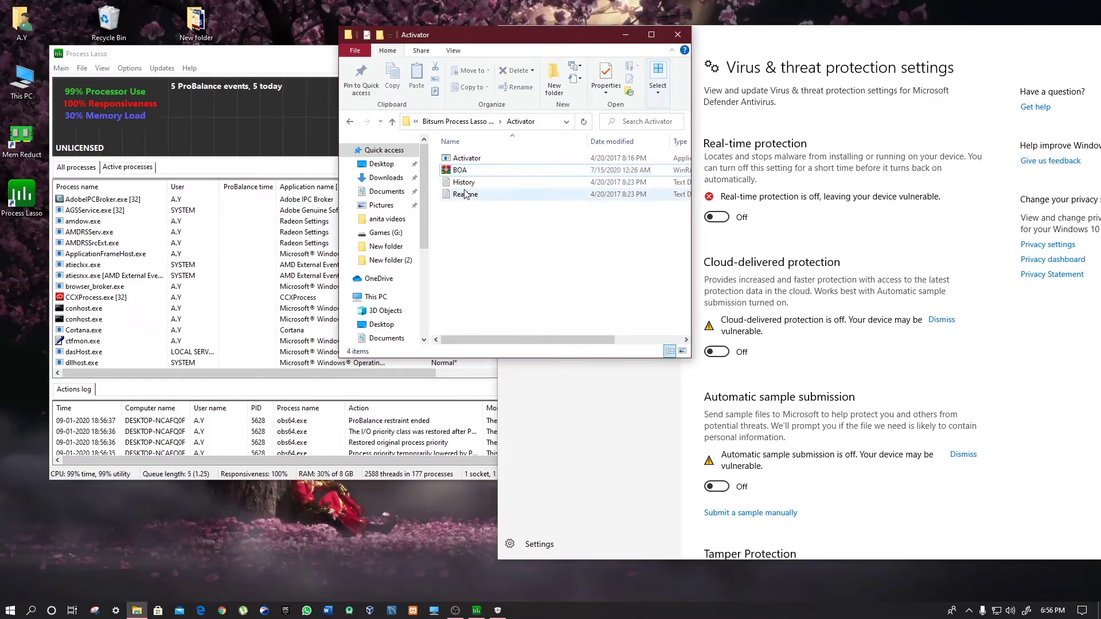
double_click(467, 159)
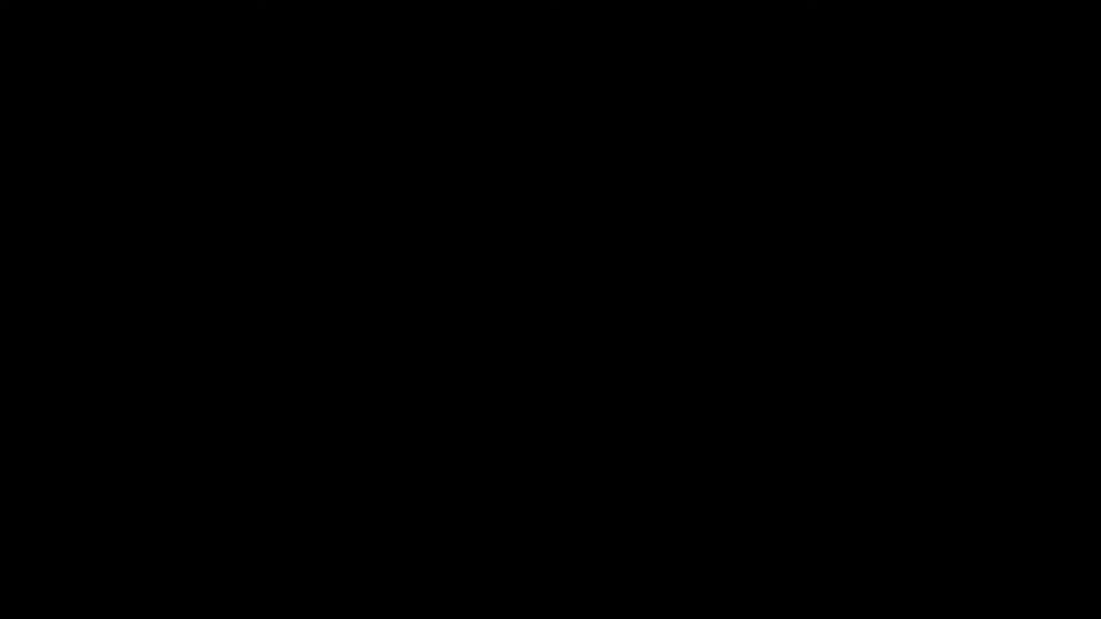
- Activate Process Lasso Pro/Server Edition 9.x in Bitsum Optimizers Activator and close the activator
click(497, 368)
drag(549, 238, 478, 147)
click(514, 225)
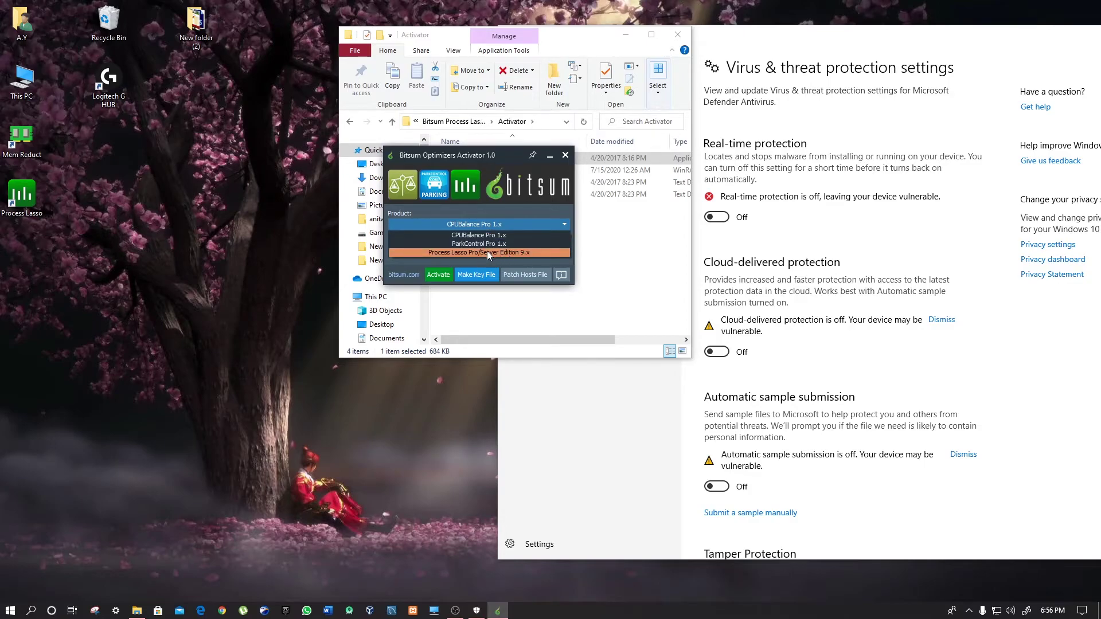
click(438, 275)
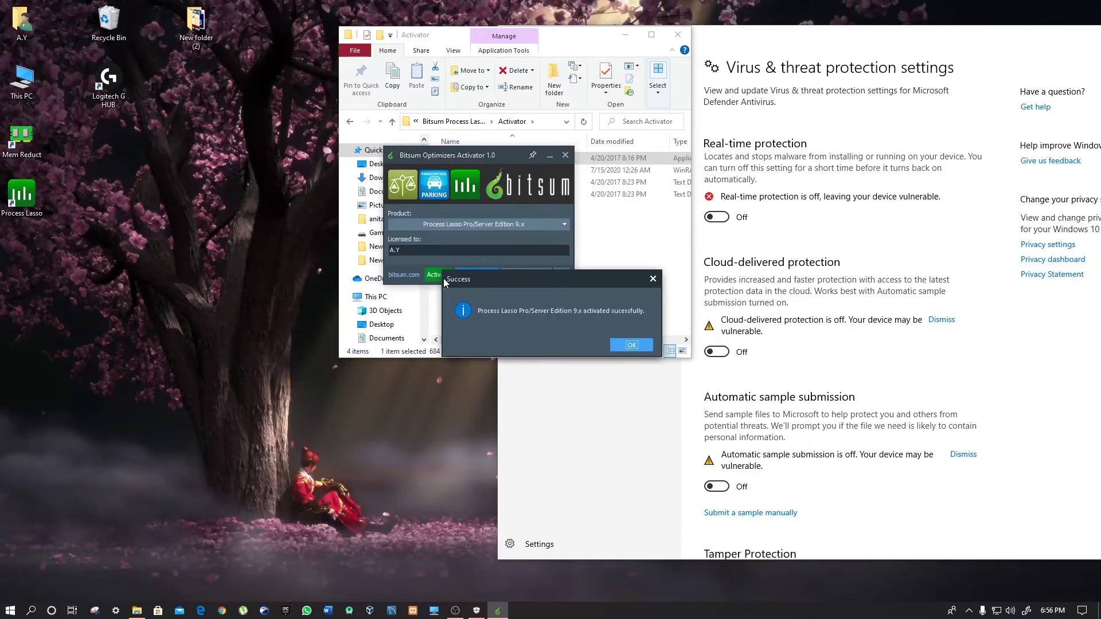
click(631, 345)
click(565, 155)
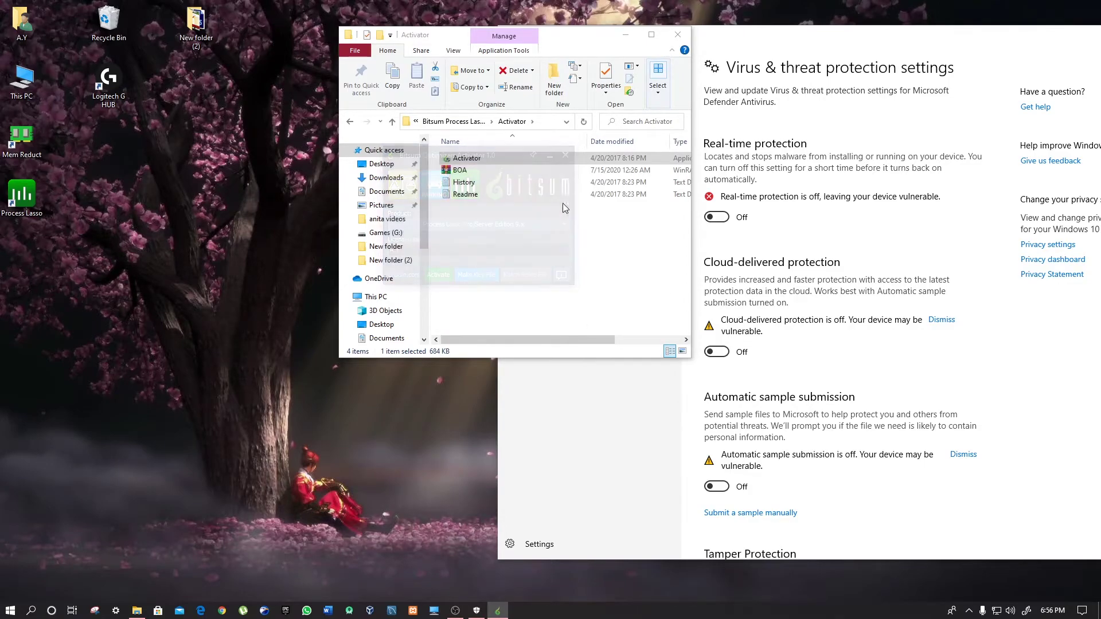
- Turn Real-time protection back on, close Windows Security, refresh the desktop, and minimize the Activator folder window
click(723, 218)
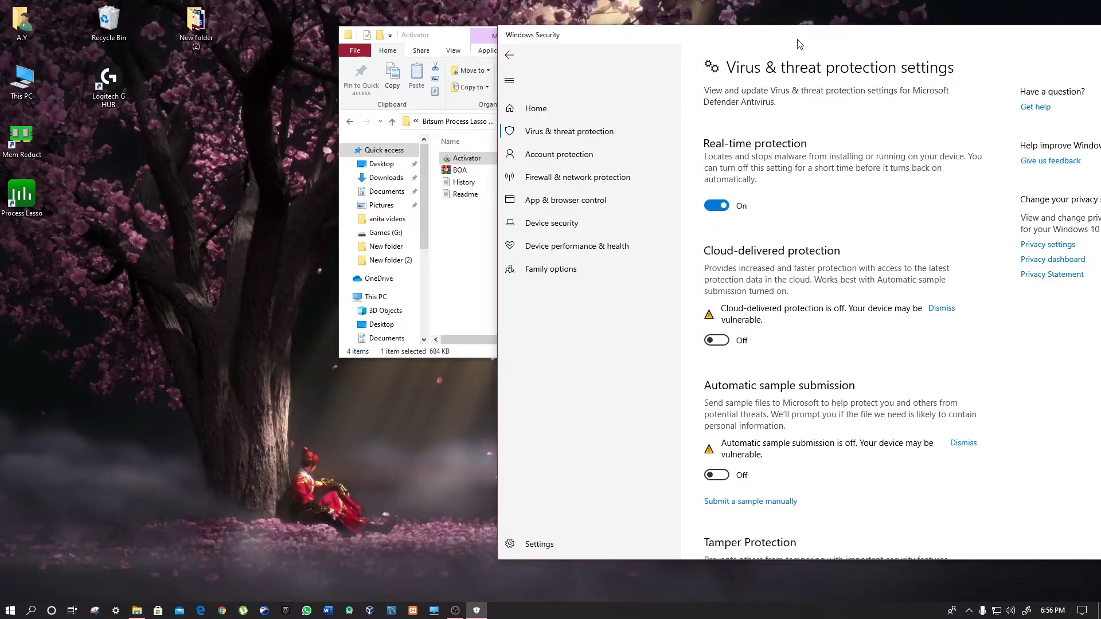
drag(800, 44, 549, 53)
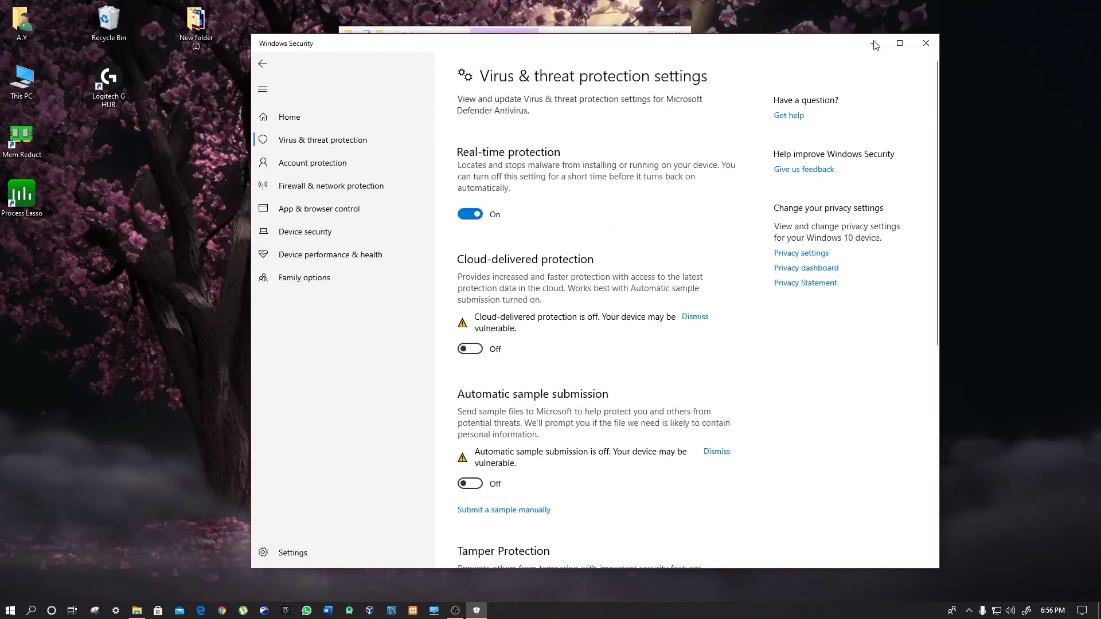
click(925, 43)
right_click(920, 66)
click(945, 111)
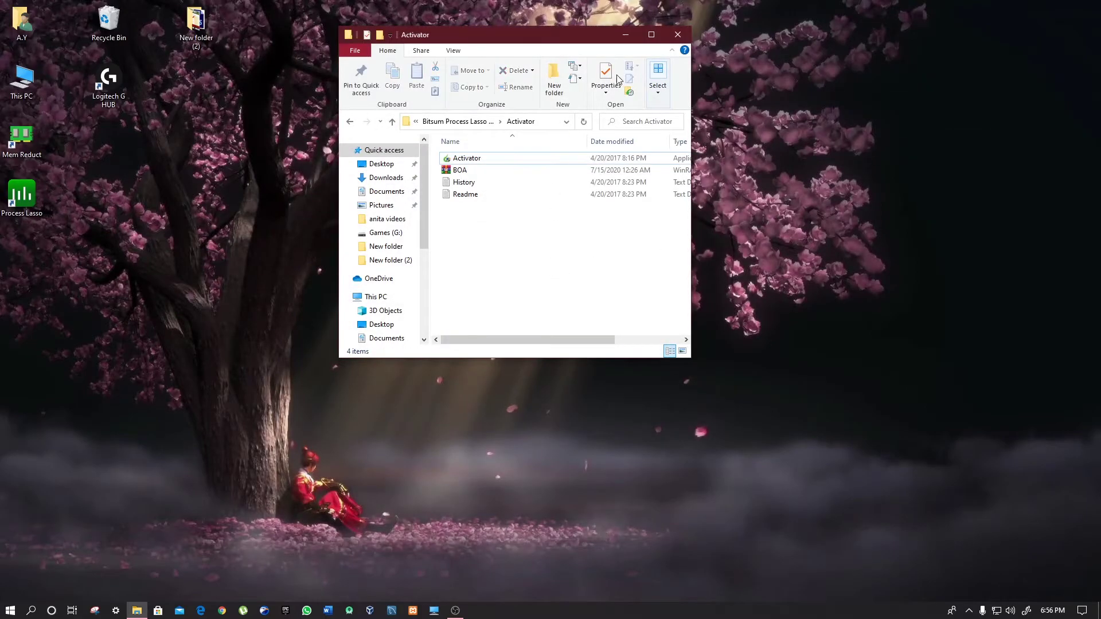
click(625, 35)
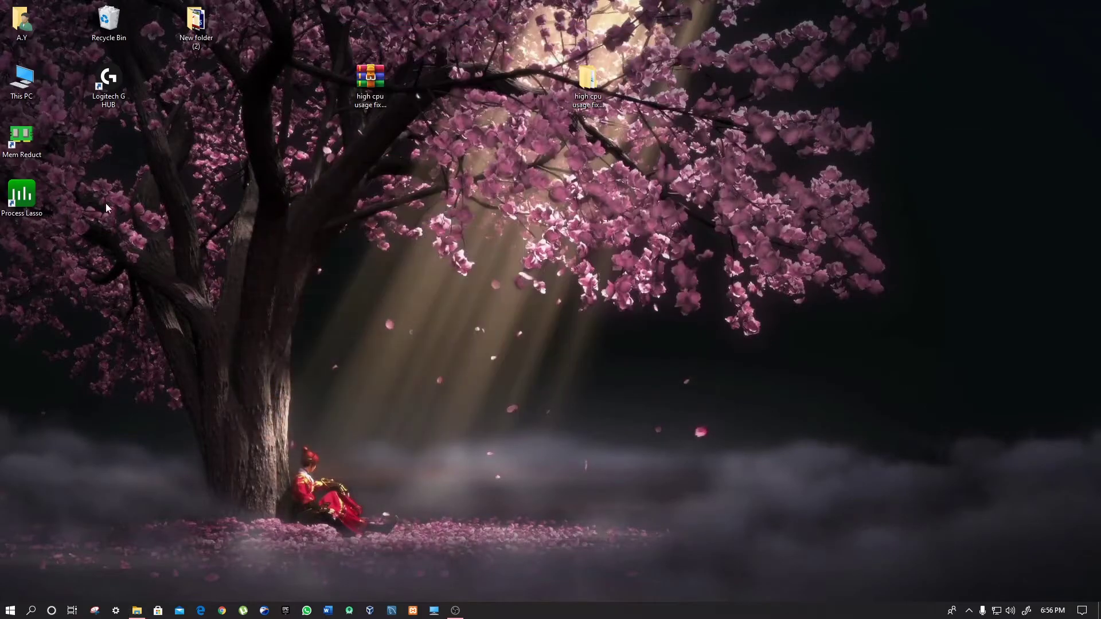
- Open Process Lasso from the desktop and maximize its window
double_click(22, 195)
mouse_move(347, 53)
mouse_down()
mouse_move(514, 25)
mouse_move(516, 1)
mouse_up()
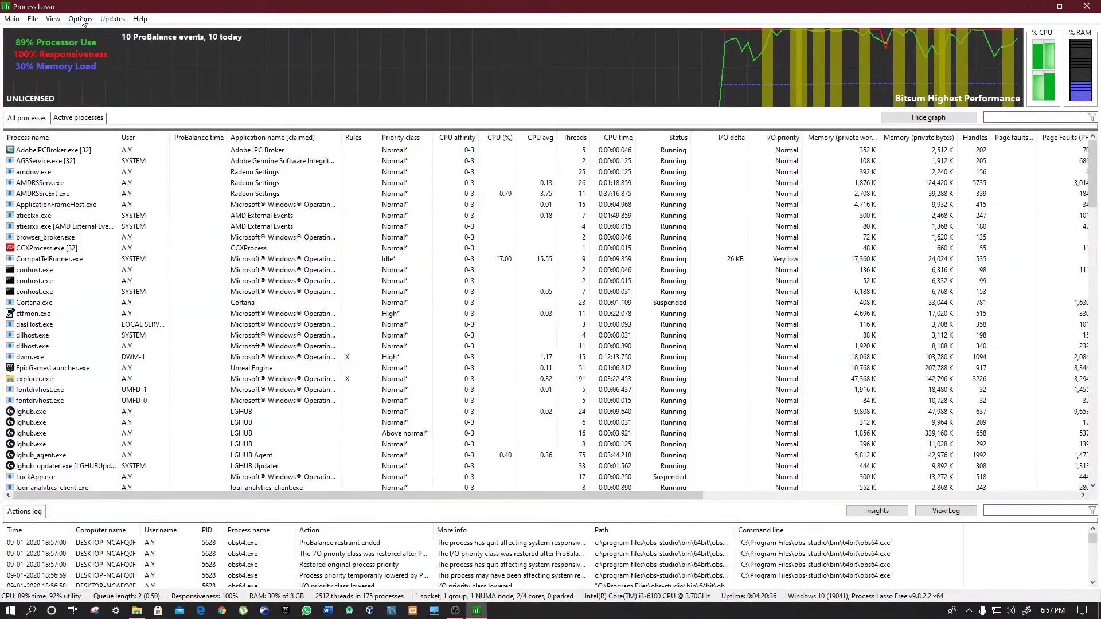
- Review the ProBalance CPU usage thresholds and adjustment times in the ProBalance settings, and accept them
click(80, 18)
mouse_move(178, 61)
mouse_move(313, 66)
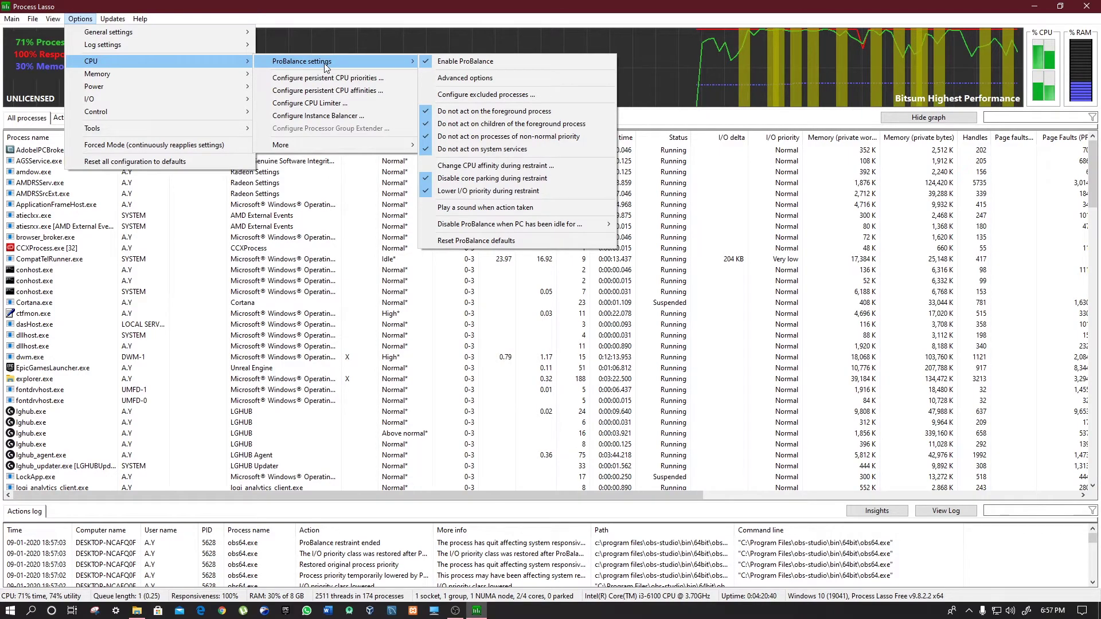
click(493, 165)
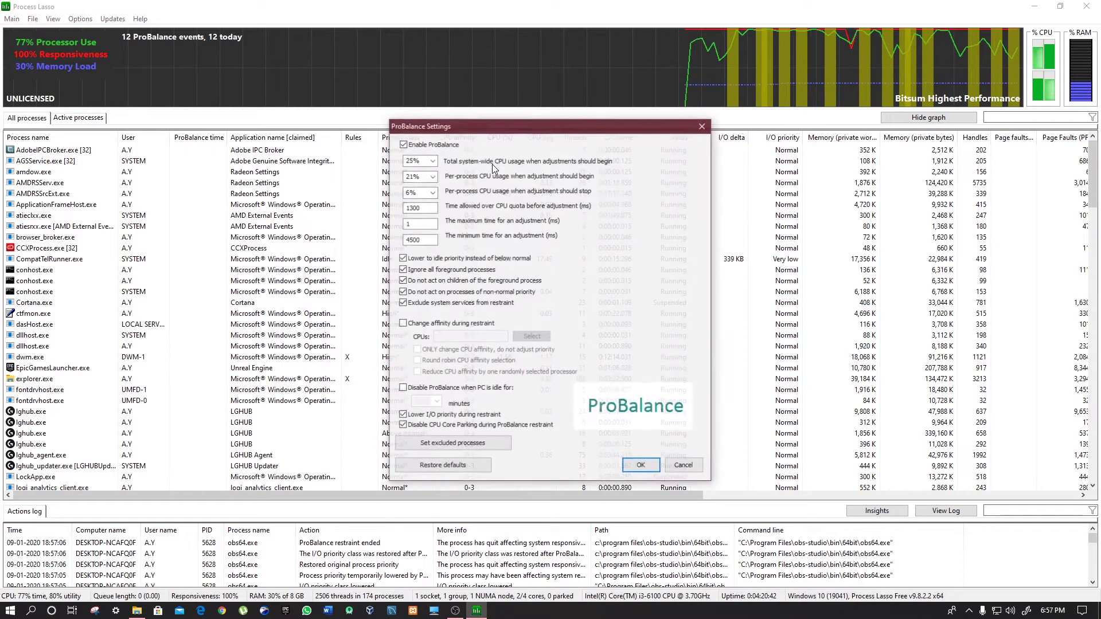
drag(486, 121, 455, 113)
double_click(377, 148)
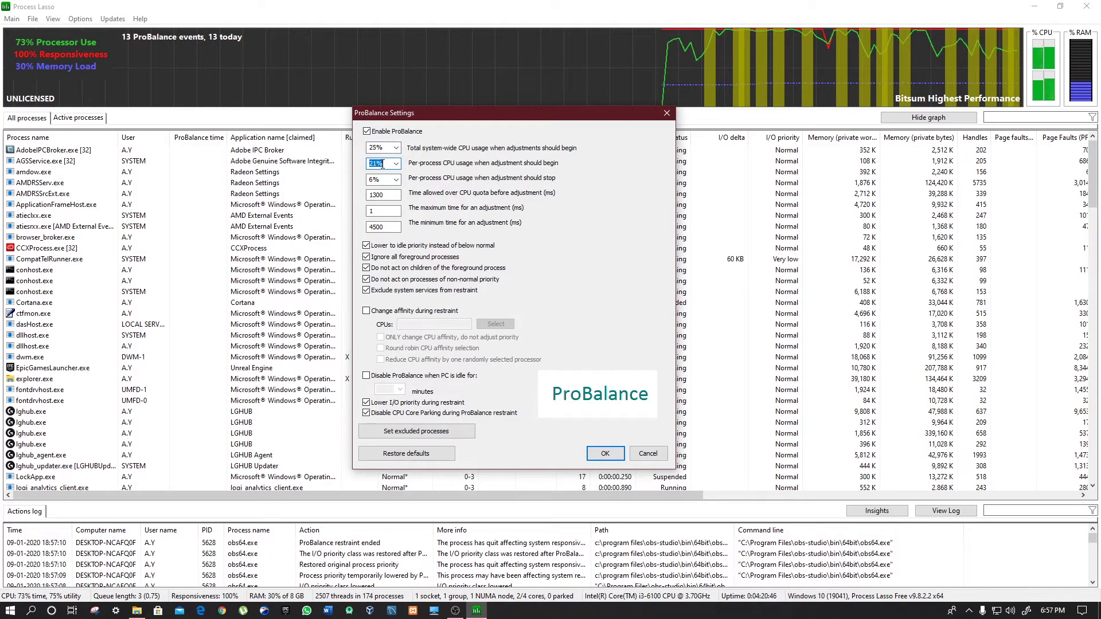
key(Tab)
key(Tab)
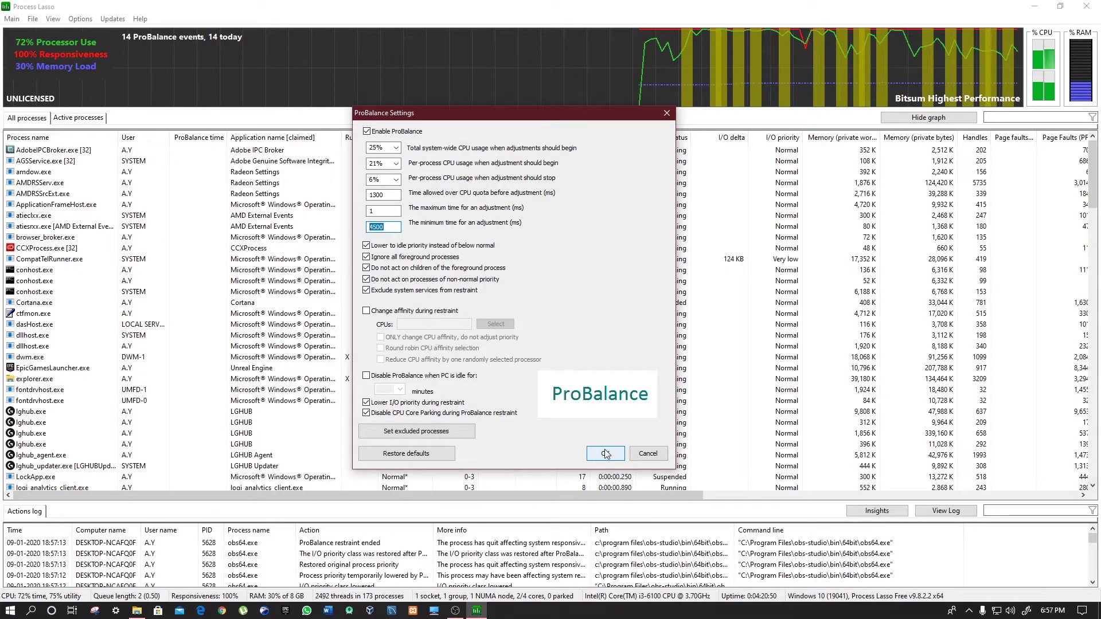
click(604, 452)
- Restore Process Lasso to a smaller window over the desktop and list only the active processes
drag(330, 6, 511, 30)
right_click(112, 181)
click(124, 229)
click(227, 150)
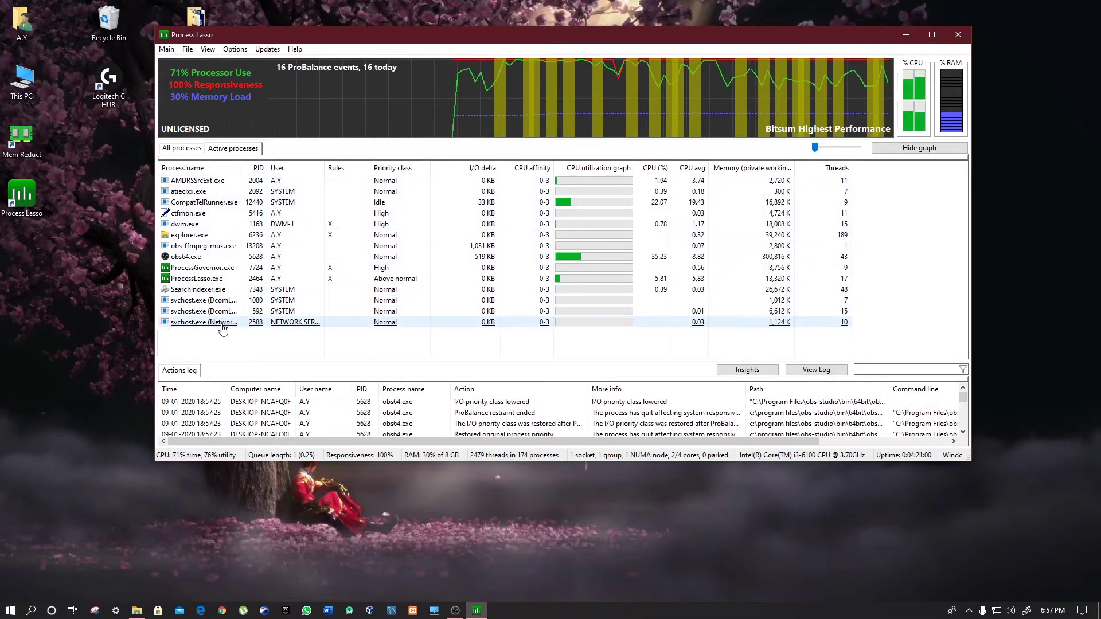
- Start the Epic Games Launcher and refresh the desktop while it loads
click(288, 610)
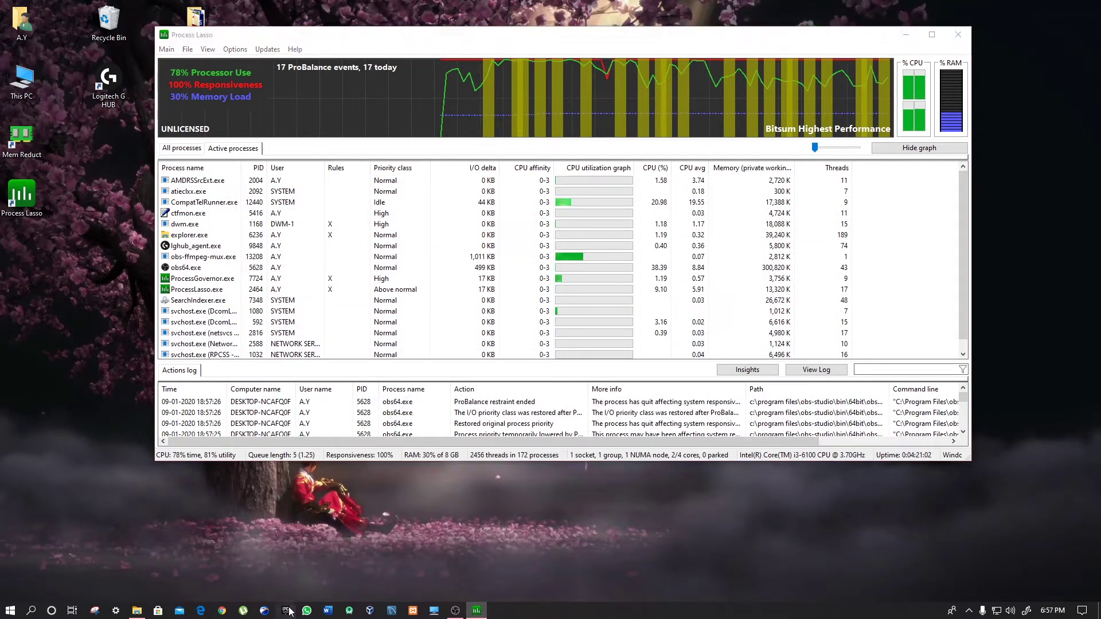
right_click(80, 469)
click(118, 358)
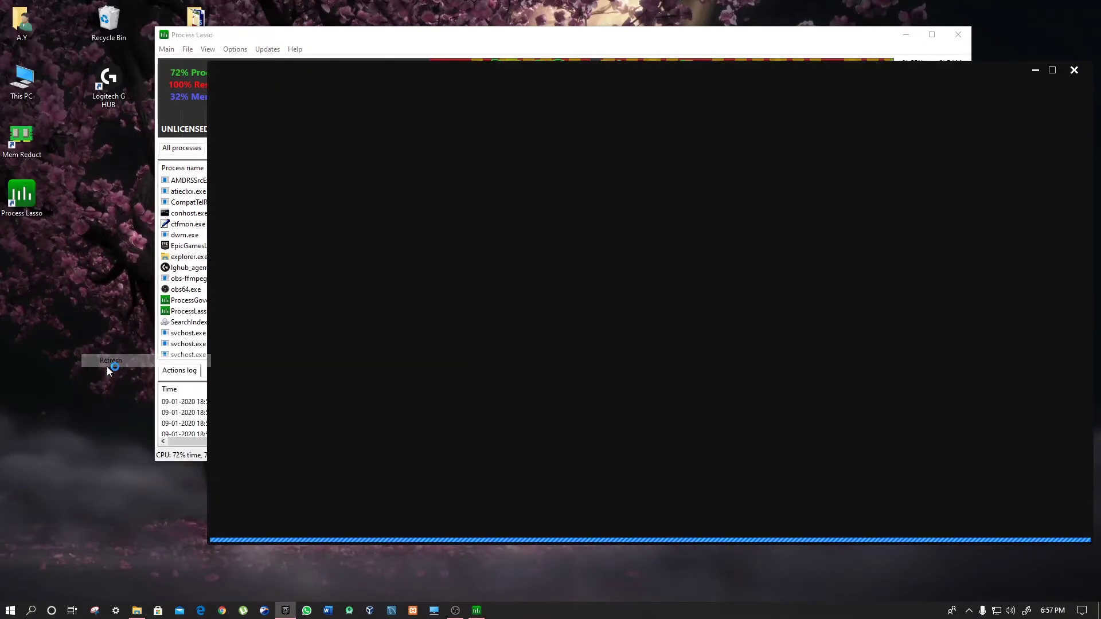
- Bring Process Lasso back in front of the launcher and enable Performance Mode
right_click(392, 4)
mouse_move(422, 40)
key(Escape)
click(351, 35)
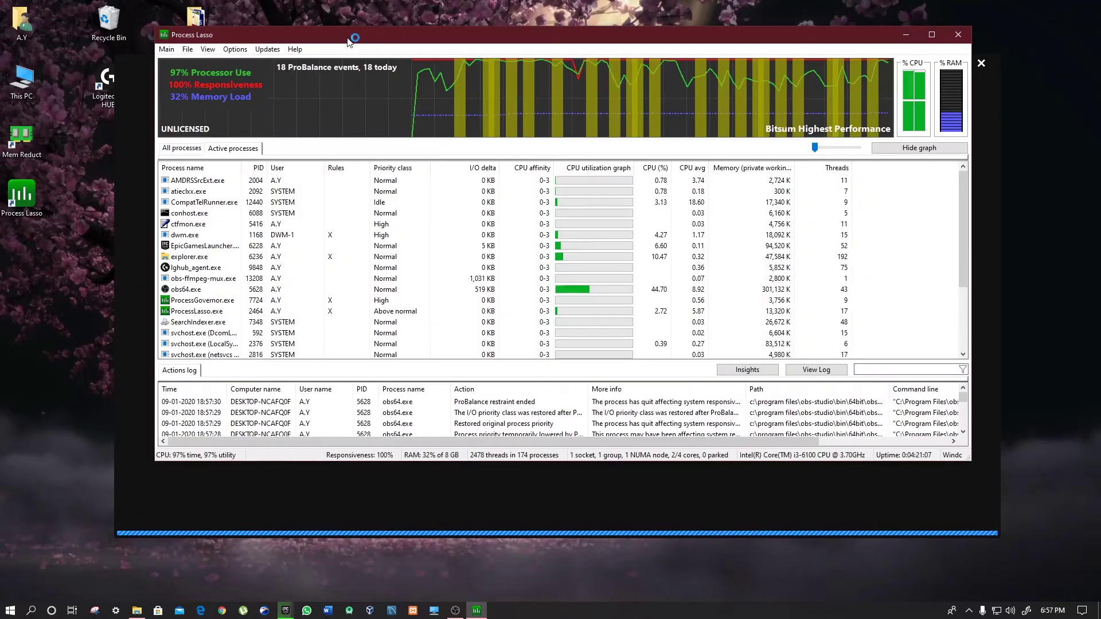
click(166, 49)
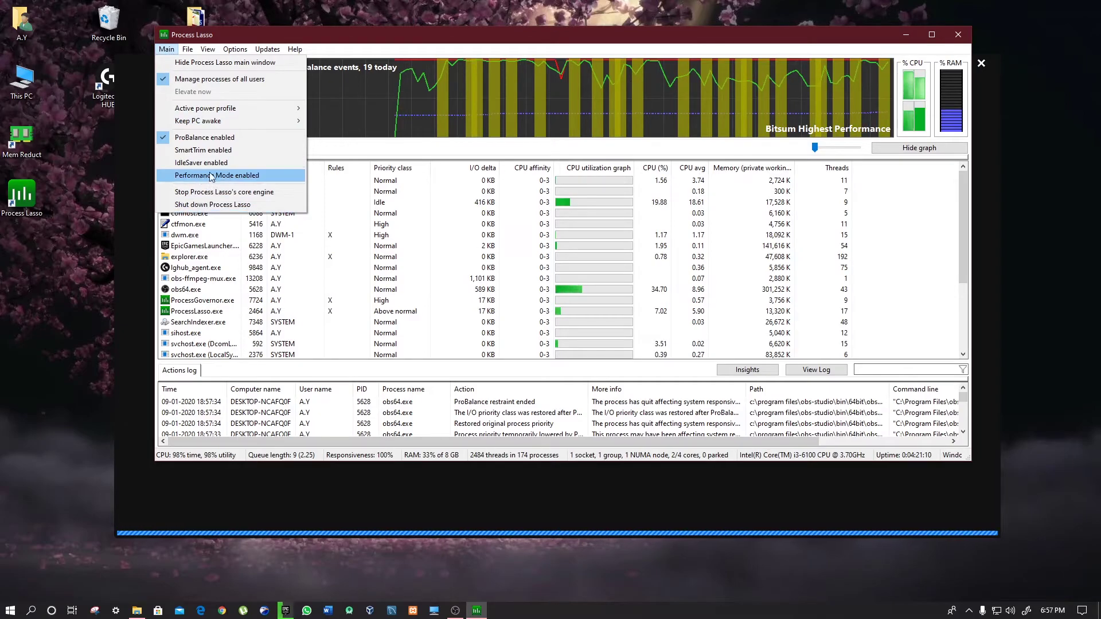
click(275, 176)
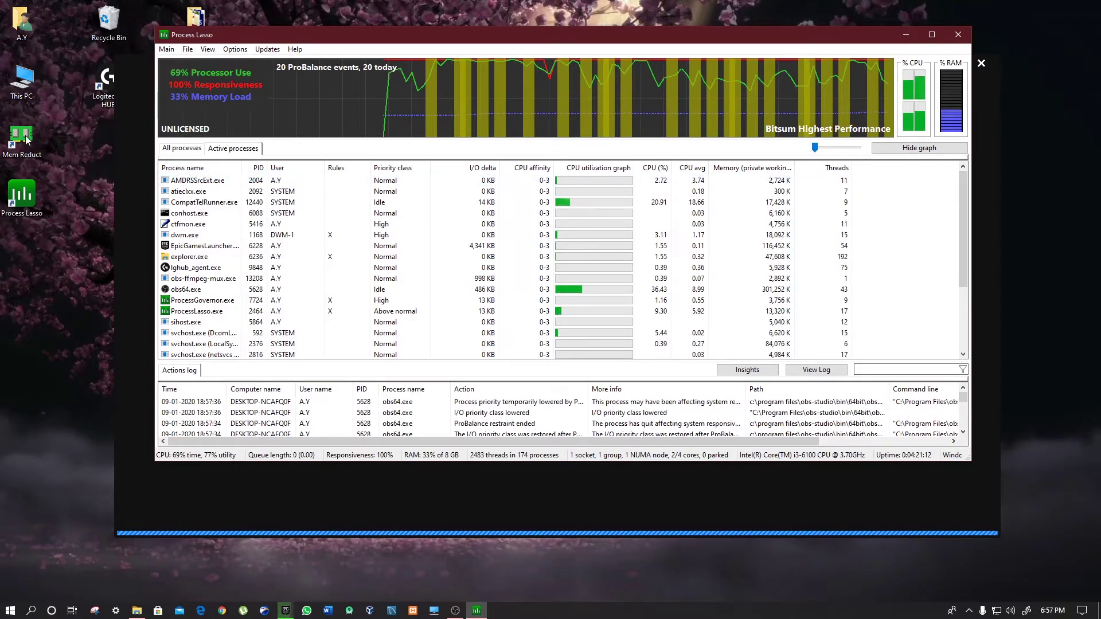
right_click(340, 5)
key(Escape)
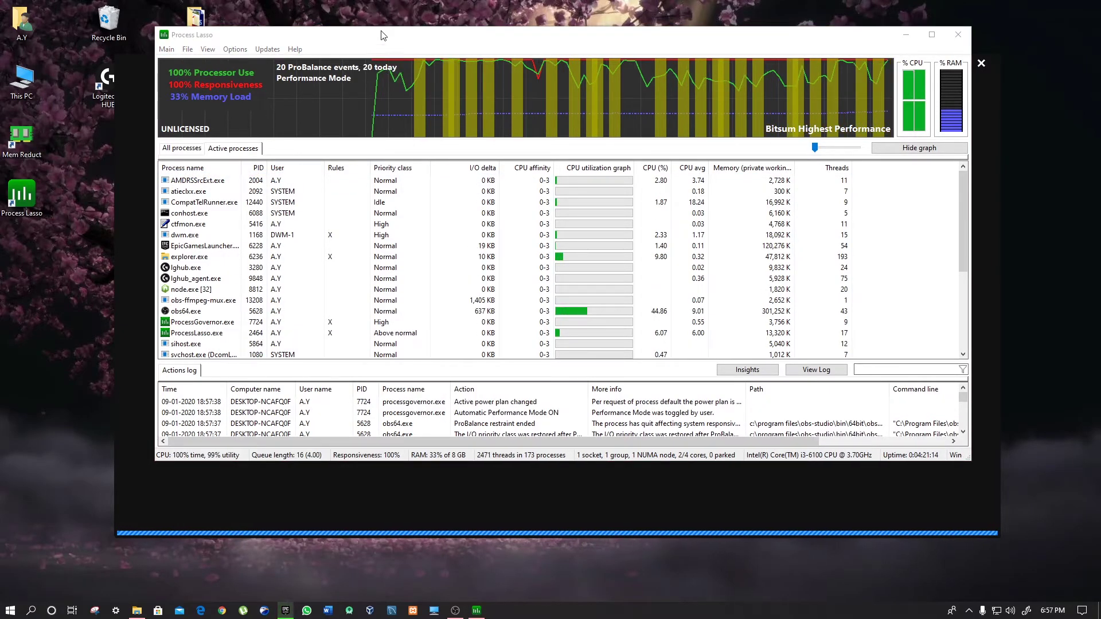
drag(387, 37, 390, 37)
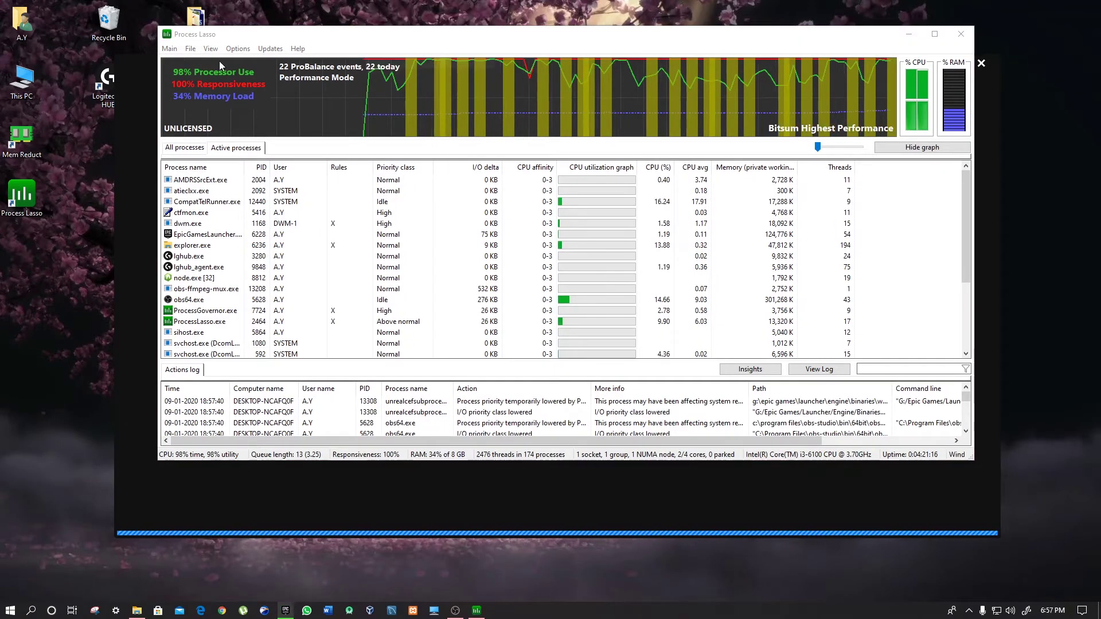
- Switch to the Epic Games Launcher and launch Fortnite from Quick launch
click(145, 60)
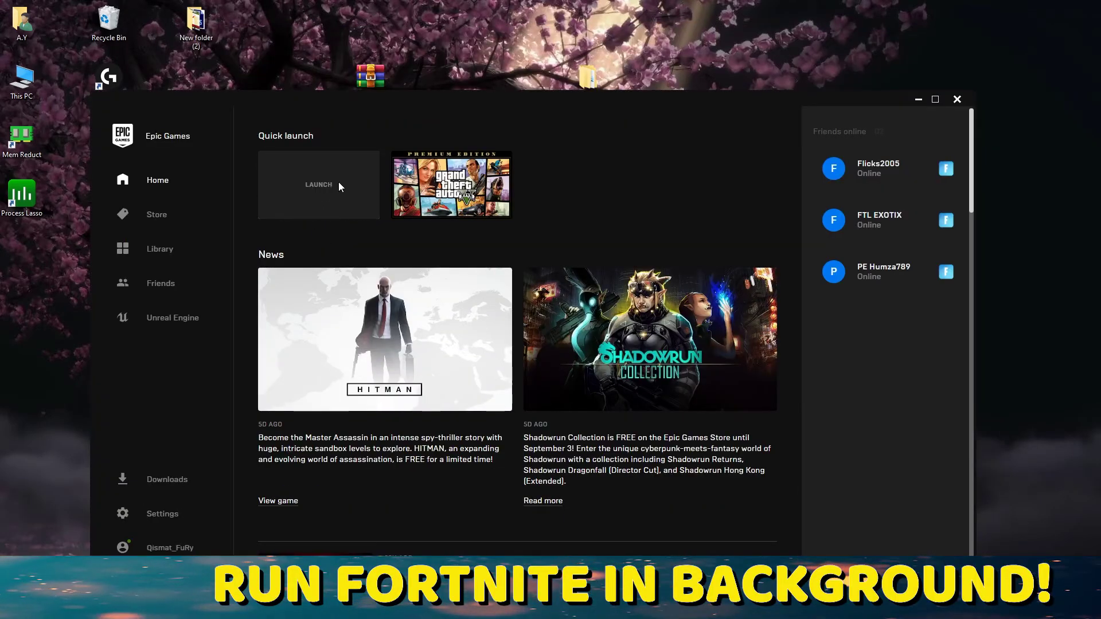
mouse_move(300, 188)
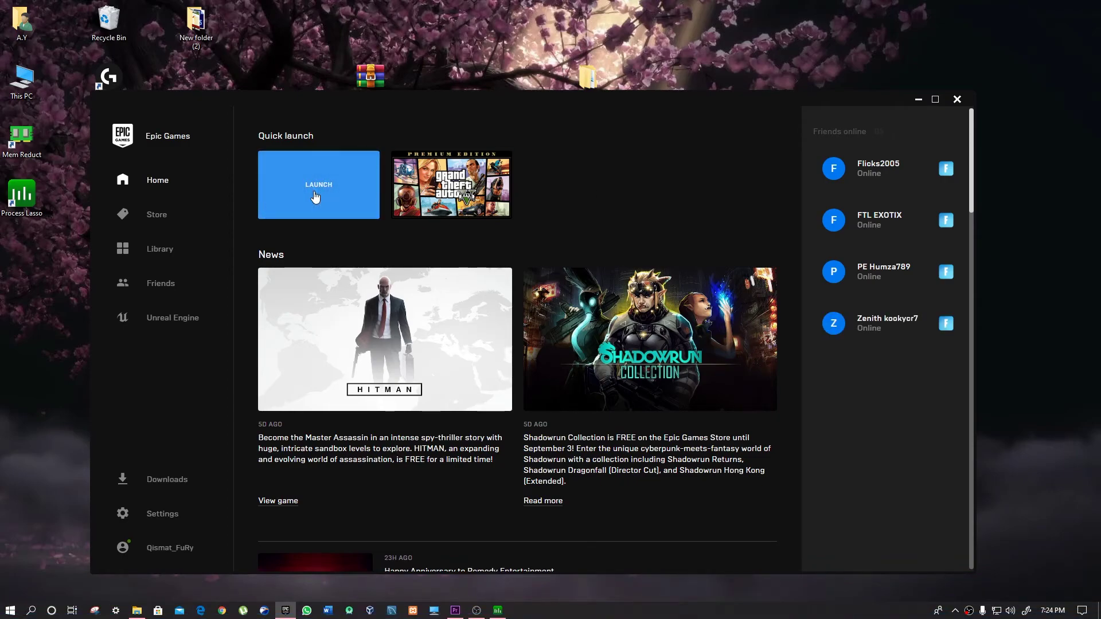
click(357, 200)
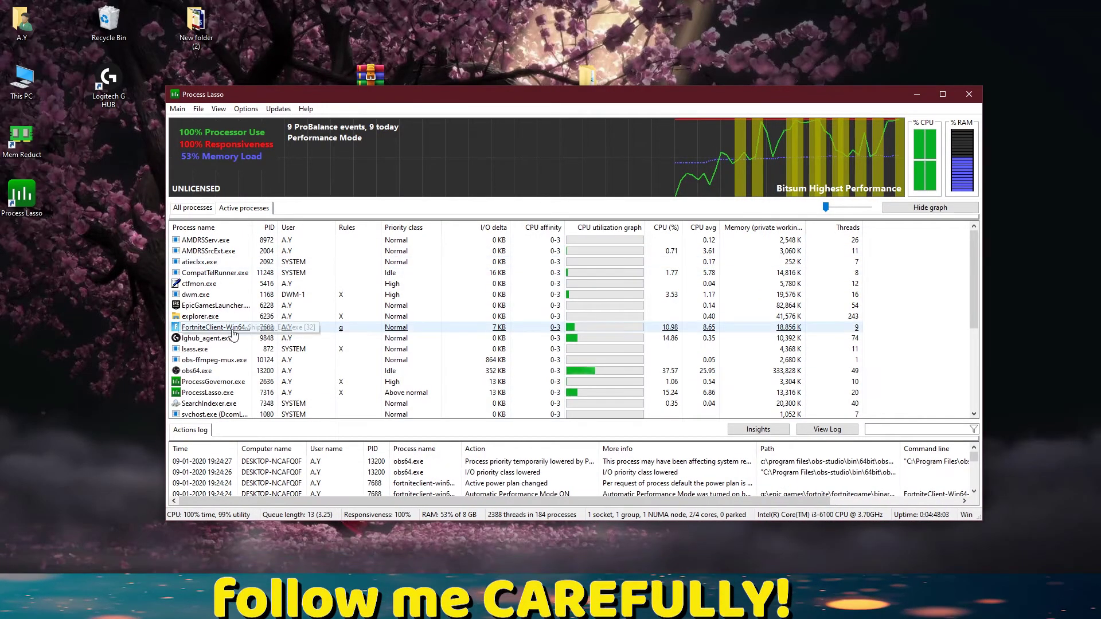
- Set the current priority class of the FortniteClient-Win64 process to High in Process Lasso
right_click(401, 326)
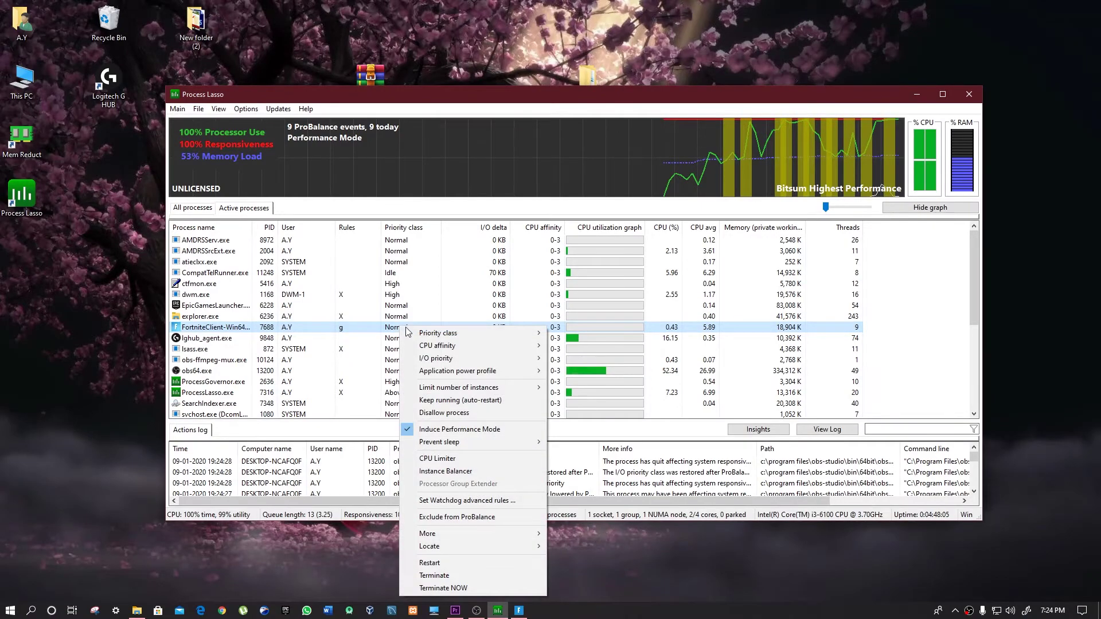
mouse_move(510, 334)
mouse_move(586, 332)
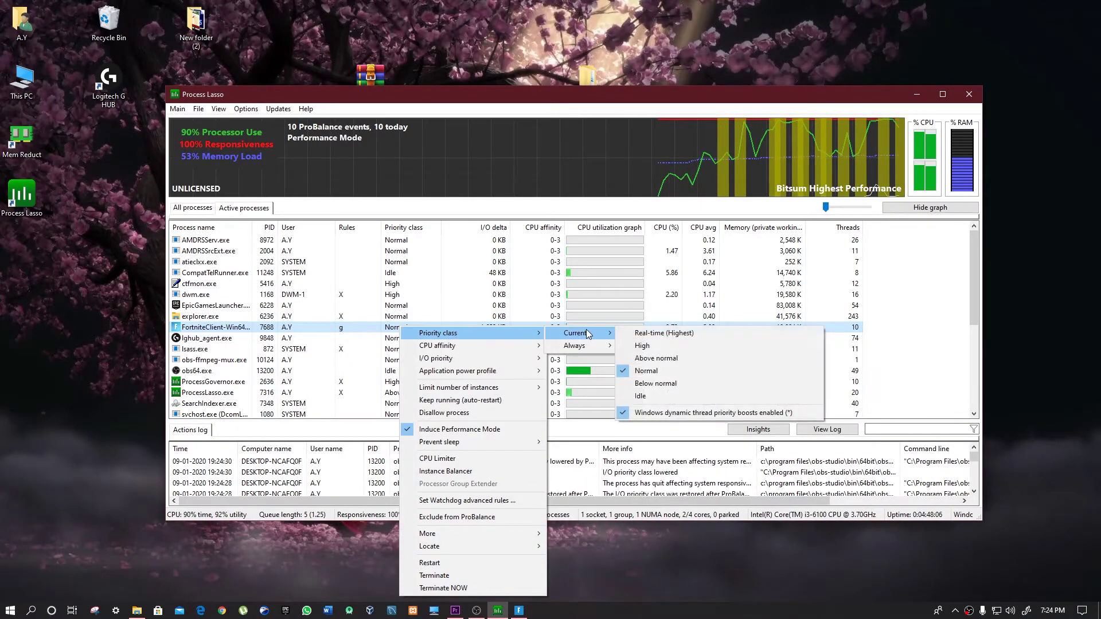
click(640, 345)
- Check the FortniteClient-Win64 process for the Ultimate Performance application power profile, and minimize Process Lasso
right_click(394, 338)
mouse_move(462, 287)
mouse_move(505, 131)
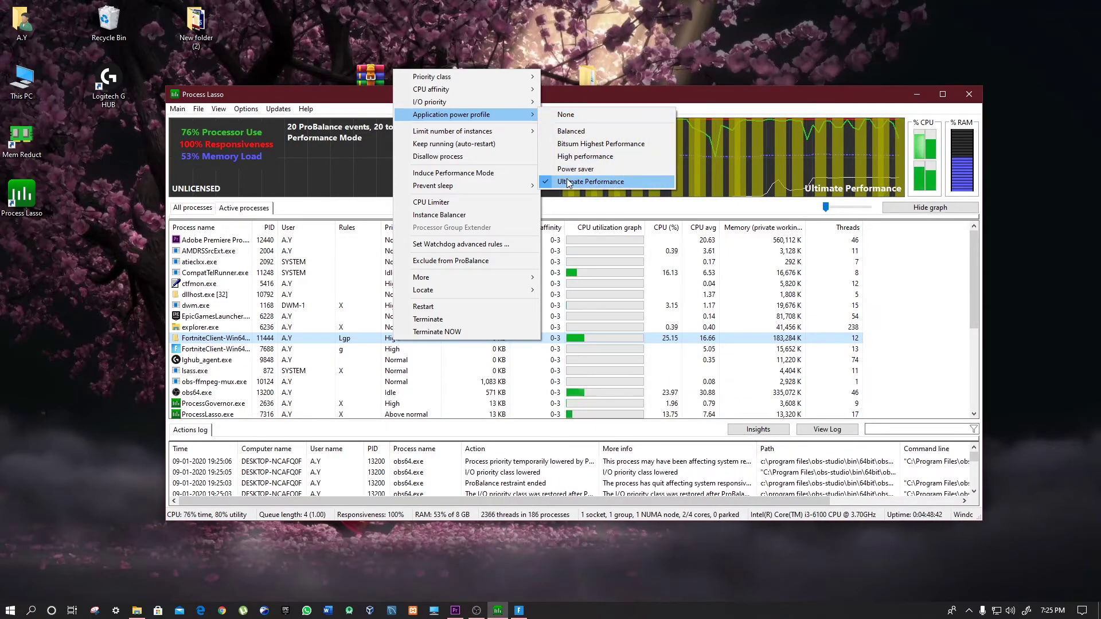
click(715, 102)
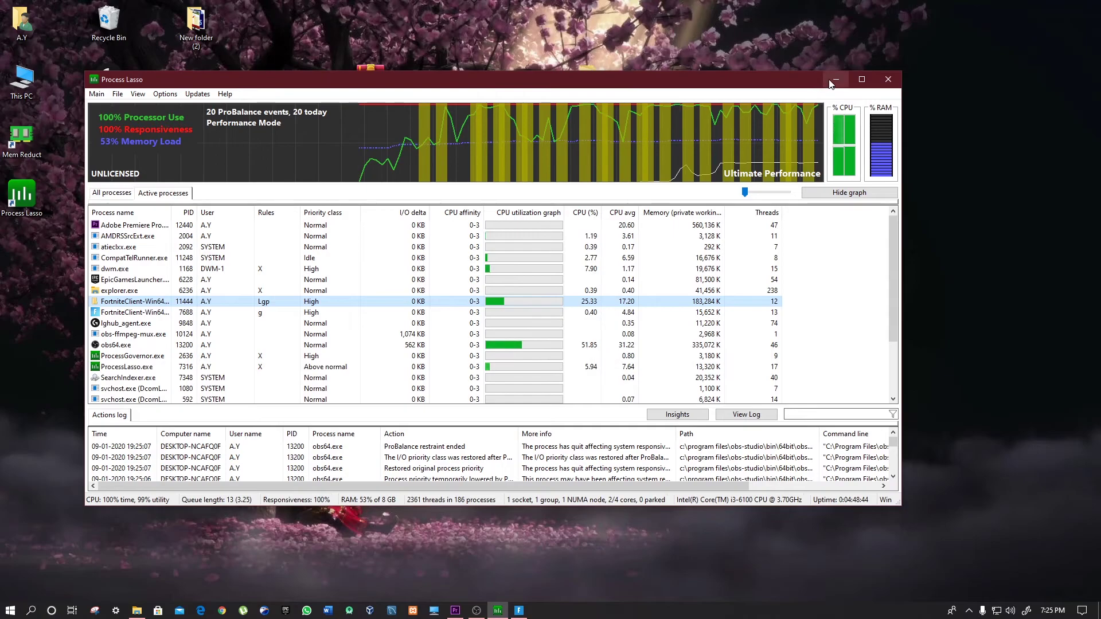
click(834, 82)
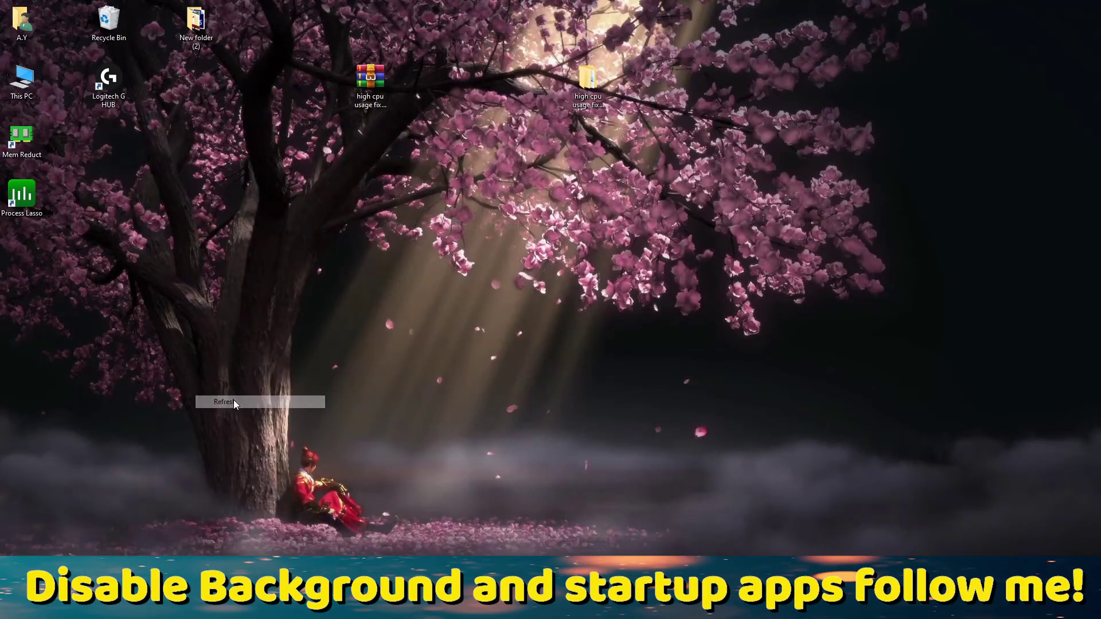
- Search Windows for "system", open System Configuration, and refresh the desktop
key(super+s)
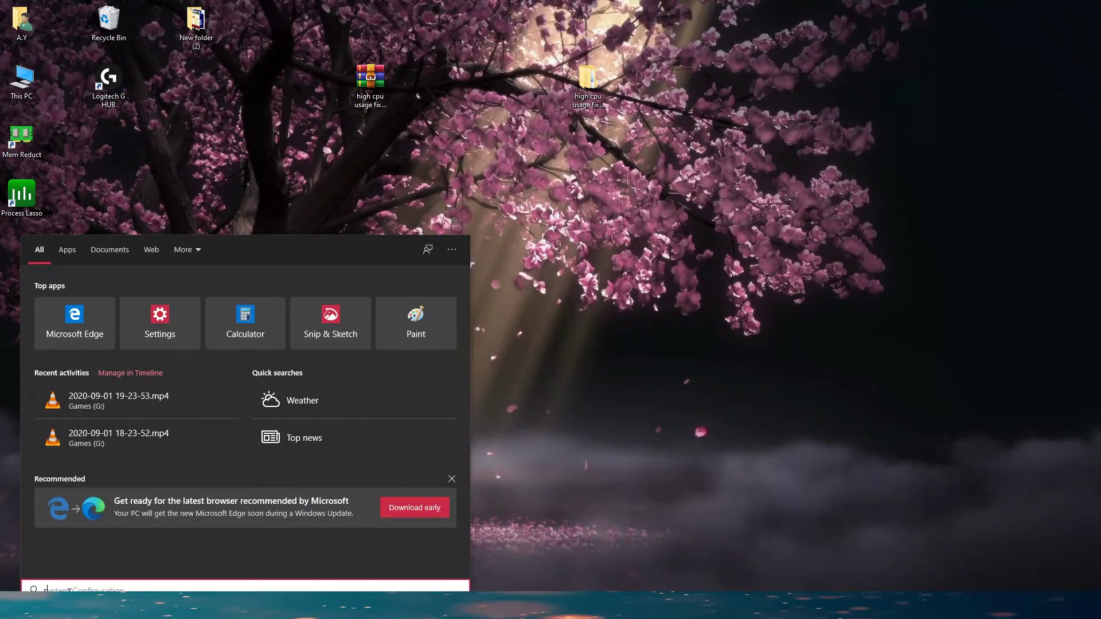
text(system)
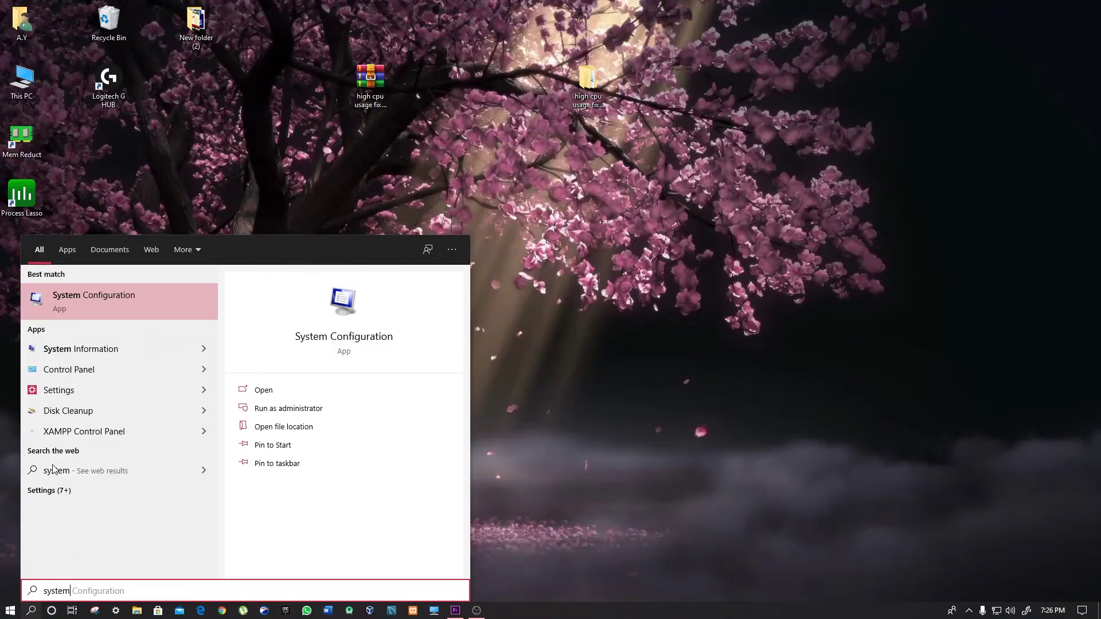
click(138, 306)
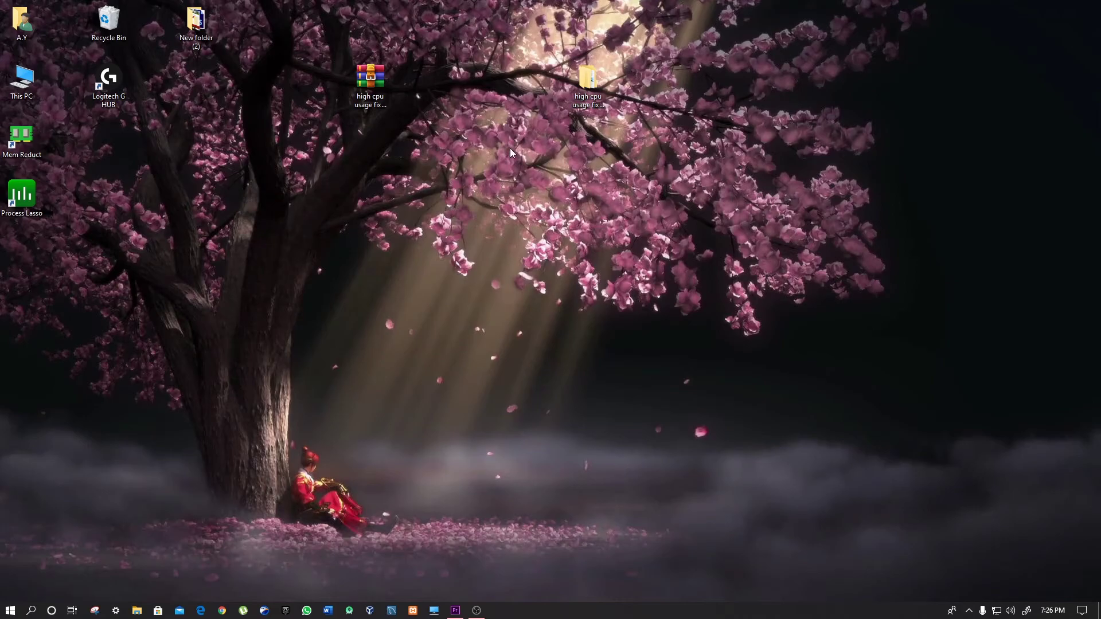
right_click(646, 167)
click(608, 196)
drag(549, 199, 534, 174)
- Set the number of processors to 4 in the advanced boot options of System Configuration
click(416, 185)
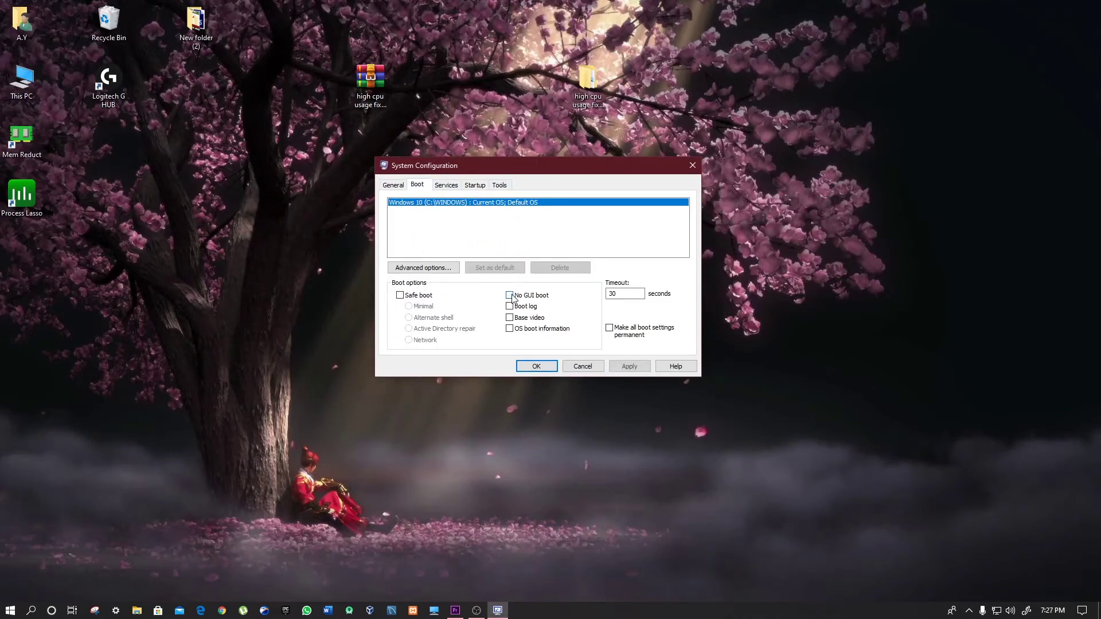
click(423, 268)
click(439, 187)
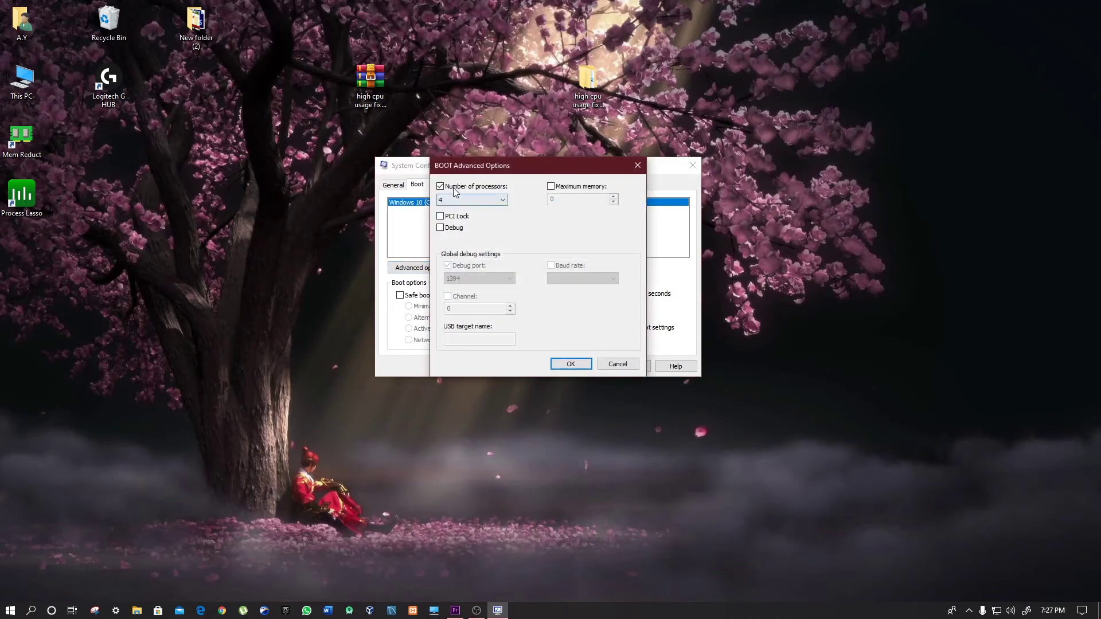
click(471, 199)
click(455, 236)
click(570, 364)
- Hide all Microsoft services, review the remaining startup services, and apply and close System Configuration
click(448, 184)
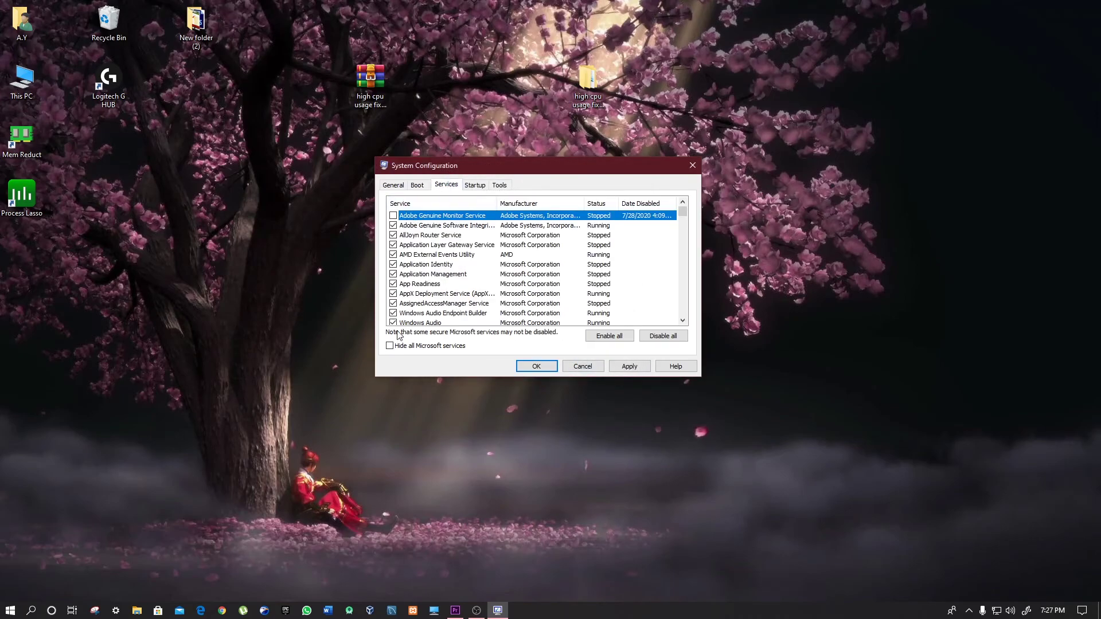
click(408, 346)
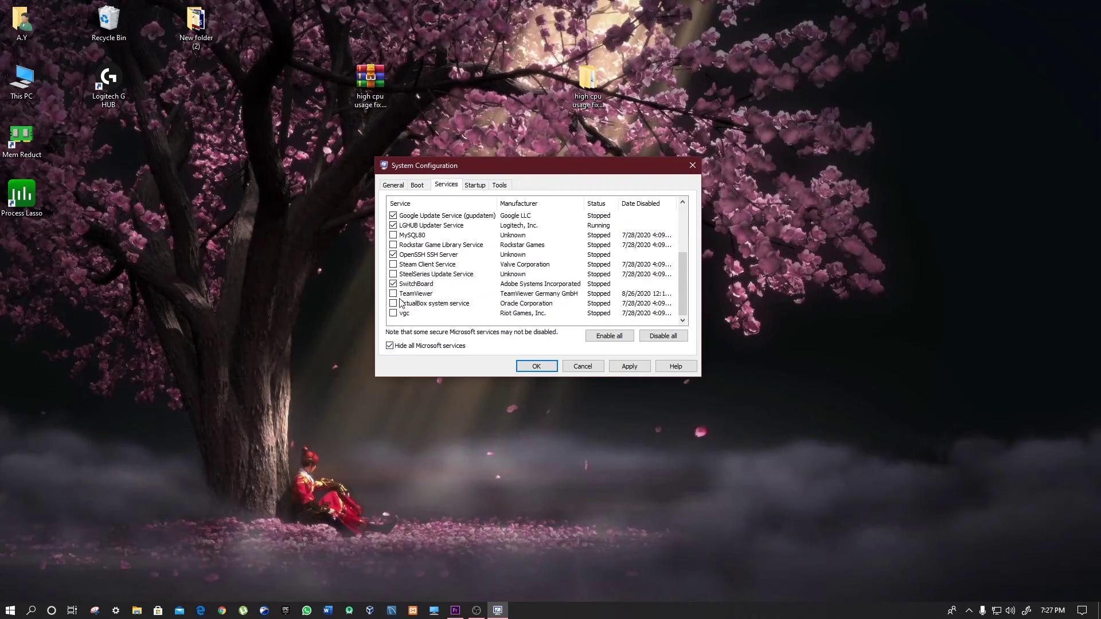
scroll(462, 272, up, 3)
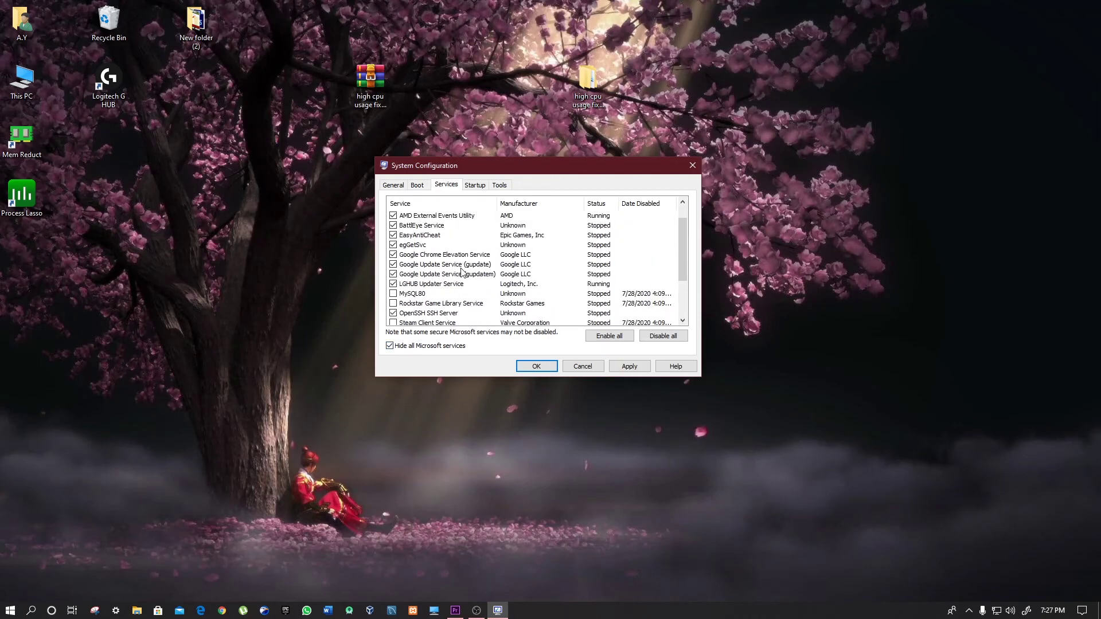
scroll(450, 290, up, 2)
scroll(450, 290, down, 3)
click(629, 366)
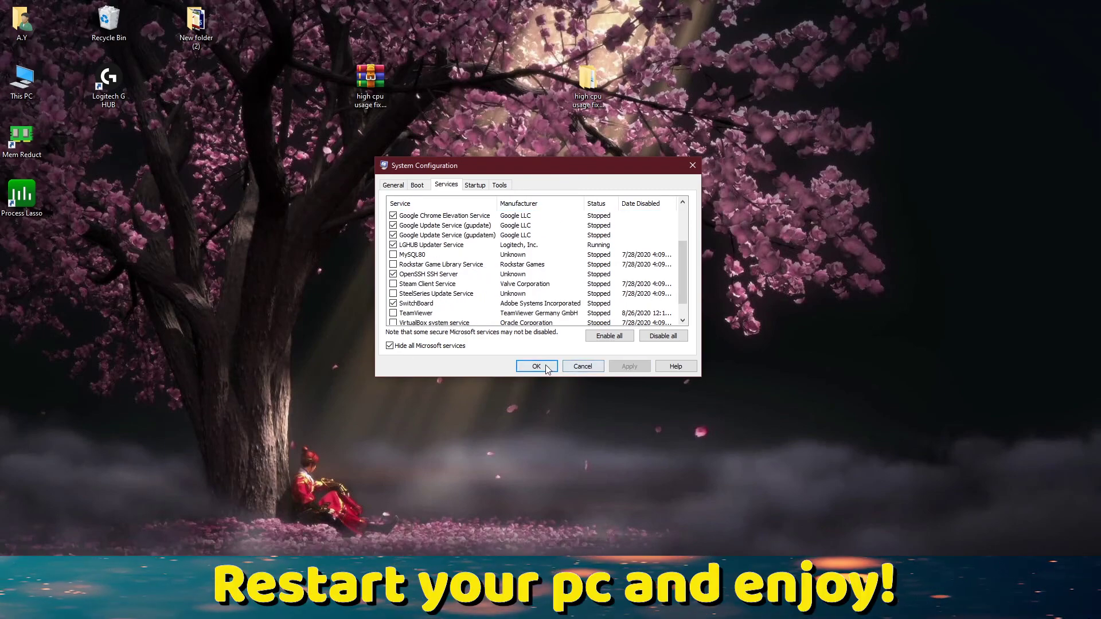
click(545, 367)
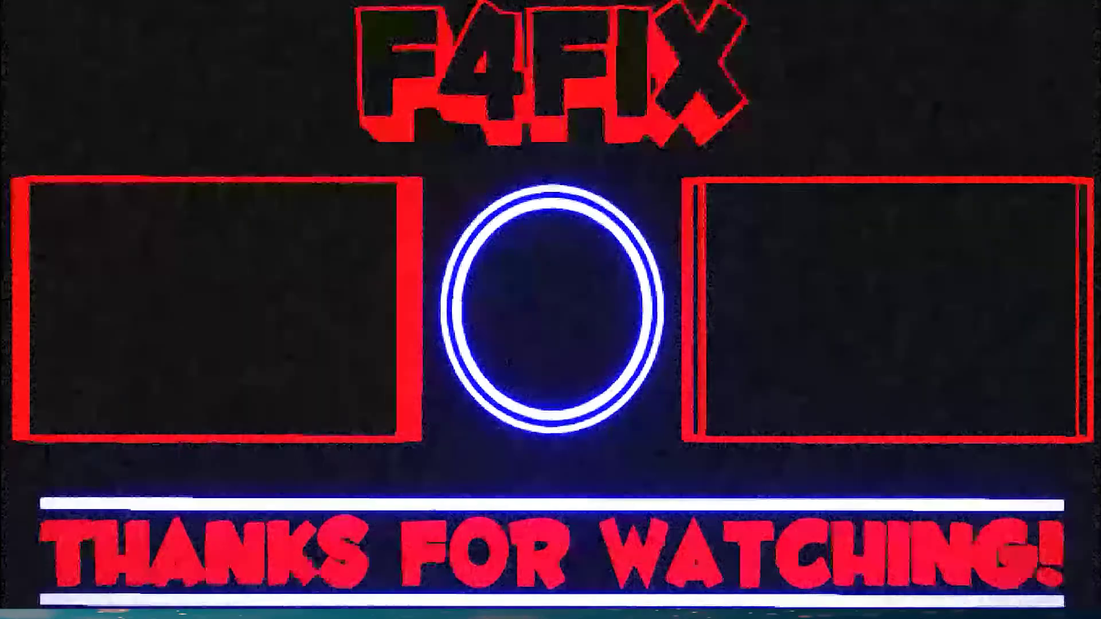